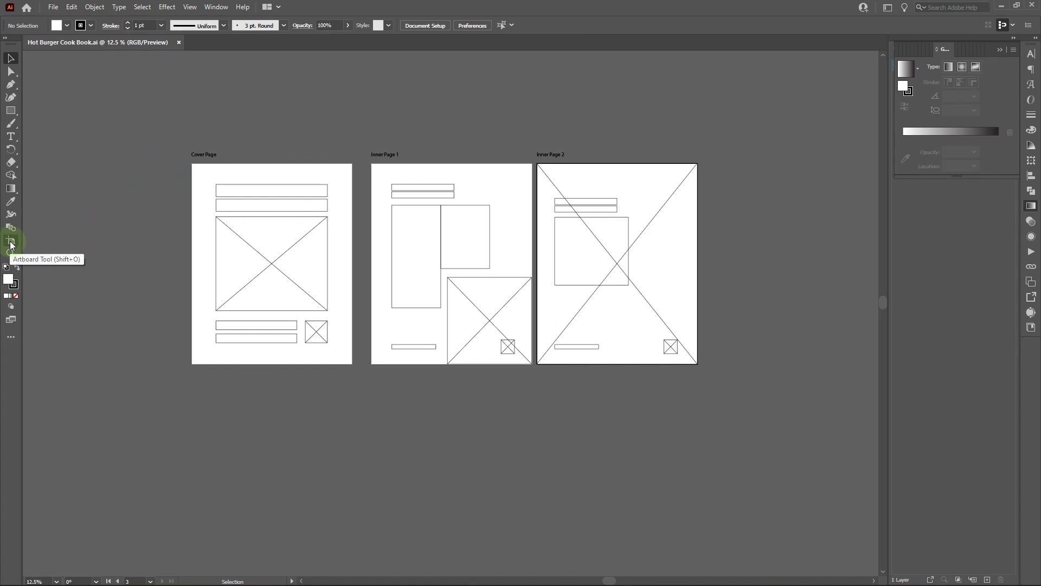
# Duplicate the three artboards together with their wireframe artwork straight below the originals using the Artboard tool.
pyautogui.click(11, 242)
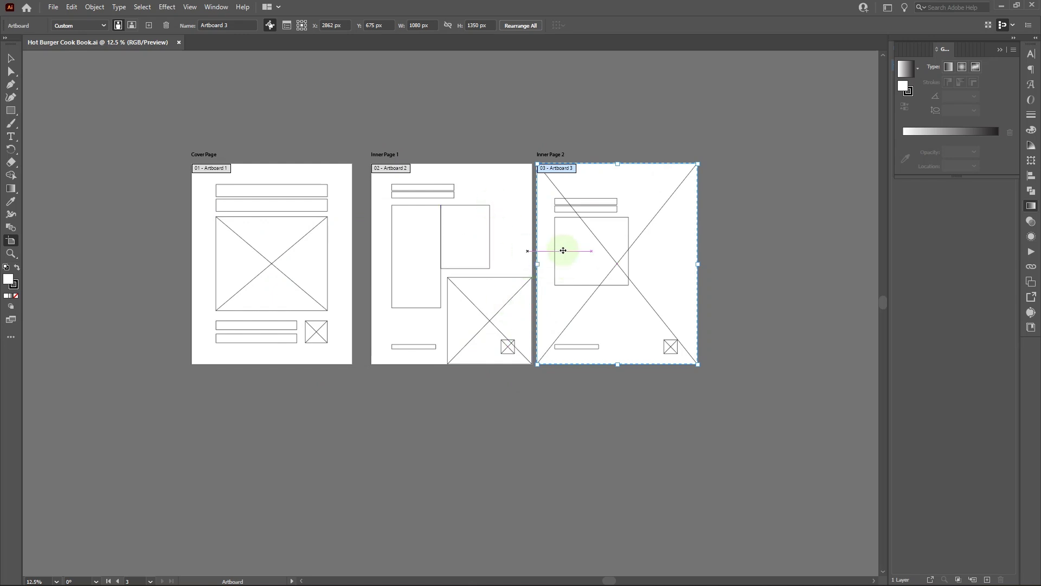
pyautogui.click(243, 209)
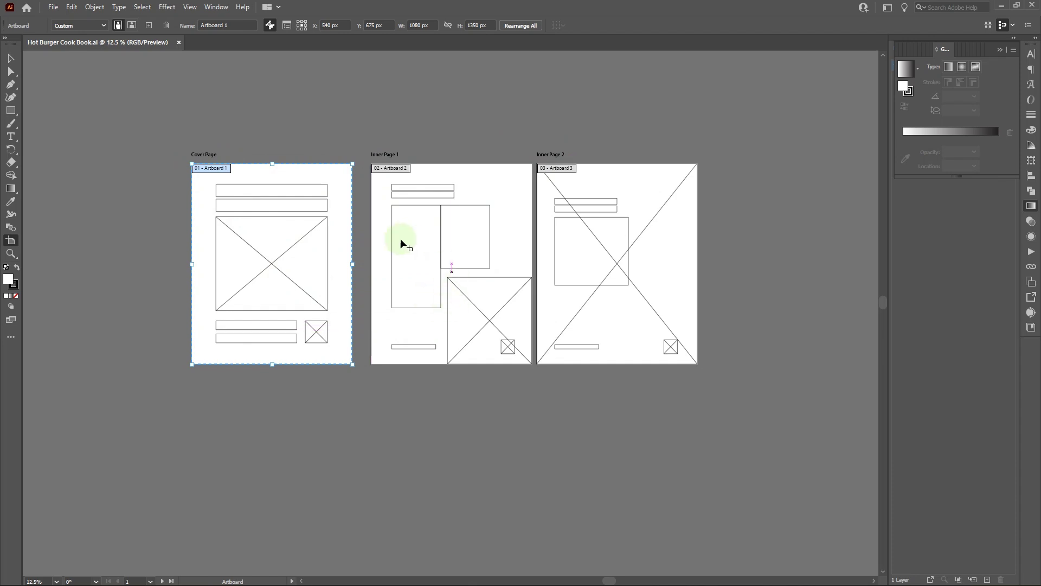
pyautogui.keyDown('shift'); pyautogui.click(409, 258); pyautogui.keyUp('shift')
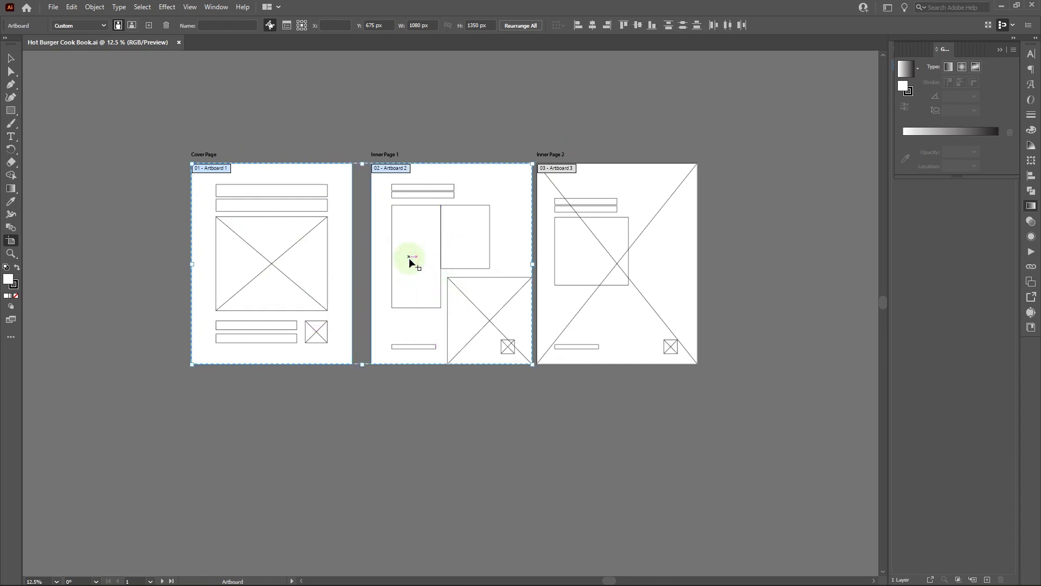
pyautogui.keyDown('shift'); pyautogui.click(616, 277); pyautogui.keyUp('shift')
pyautogui.scroll(-3, 616, 277)
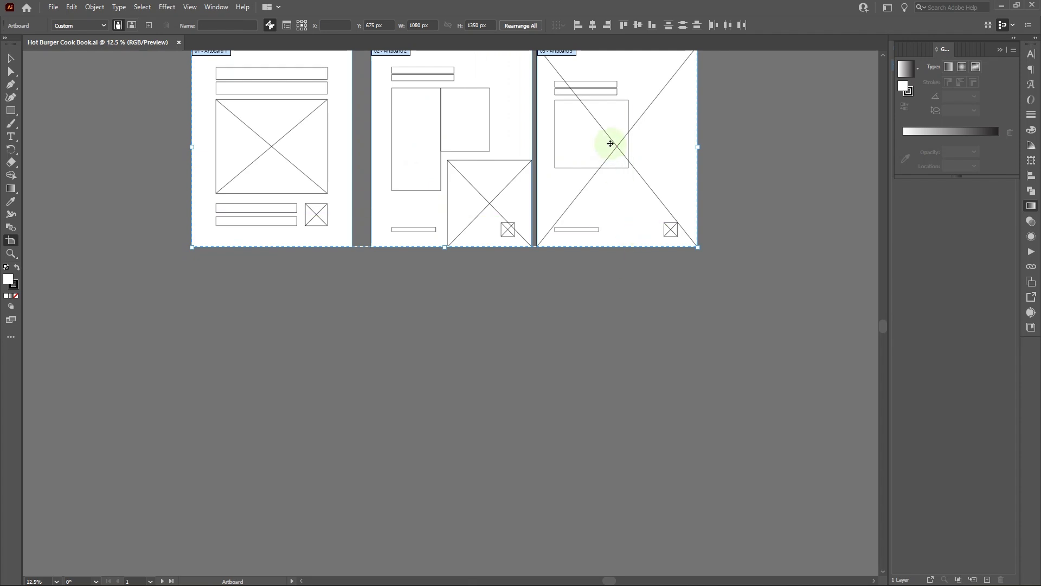
pyautogui.click(610, 143)
pyautogui.moveTo(610, 143); pyautogui.dragTo(609, 384)
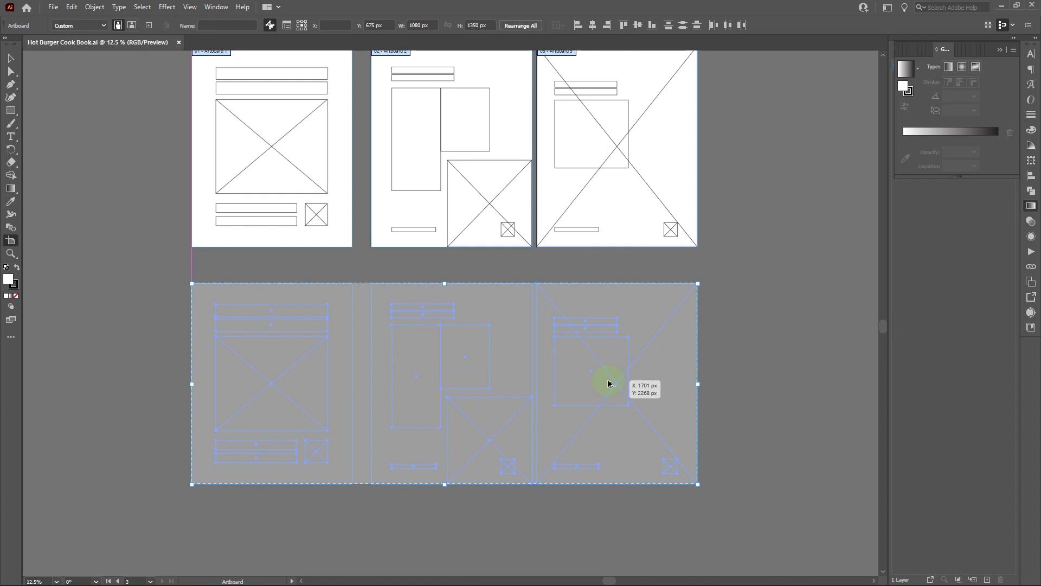
pyautogui.moveTo(608, 383); pyautogui.dragTo(608, 384)
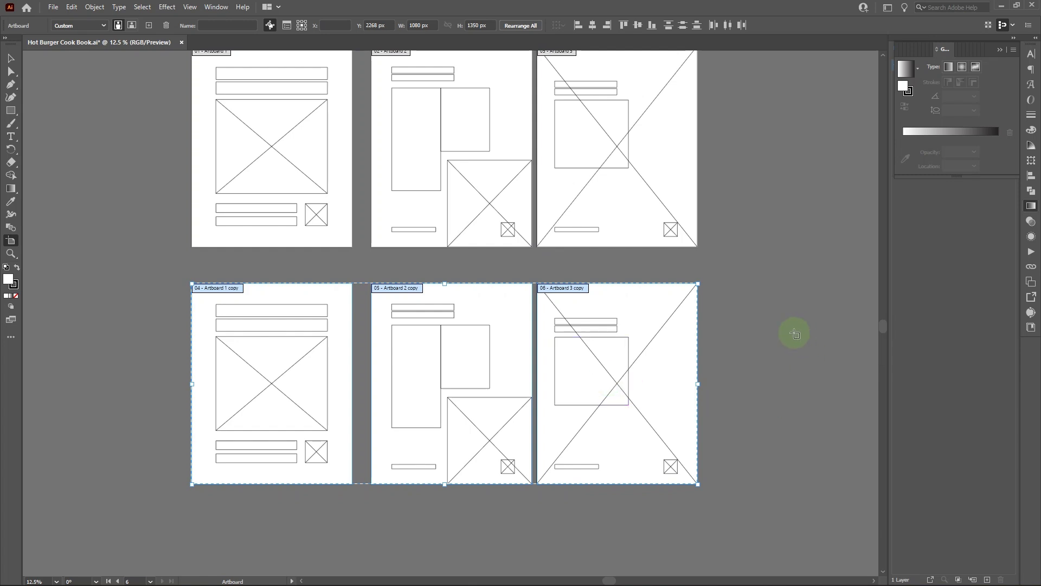
pyautogui.press('Escape')
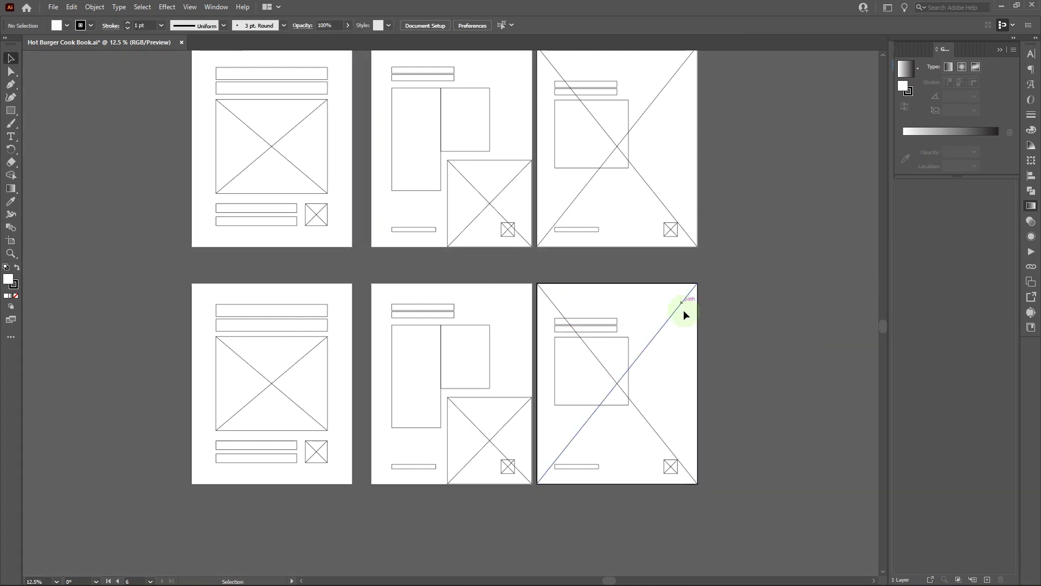
pyautogui.hotkey('shift', 'o')
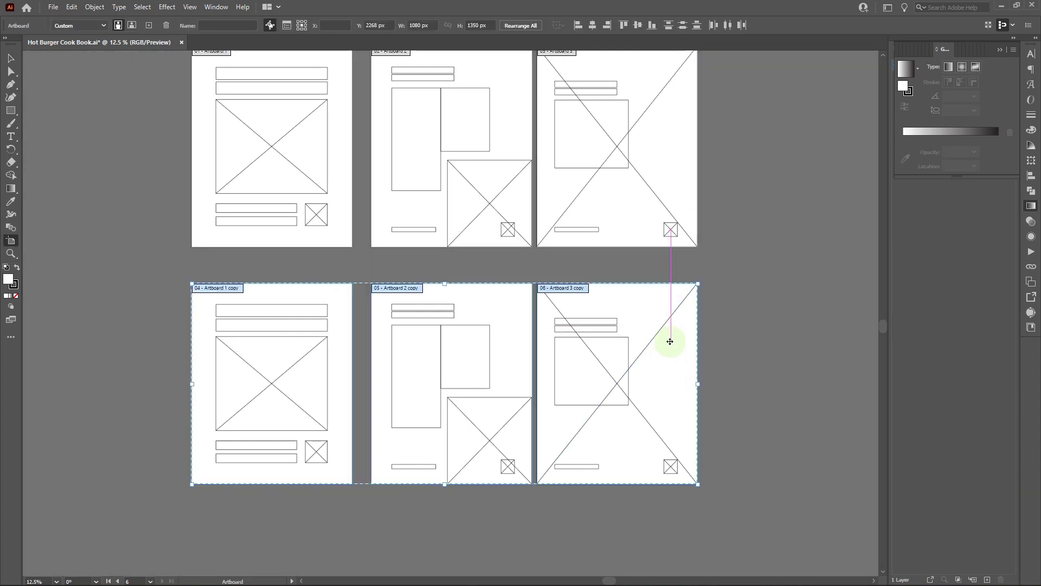
pyautogui.press('Escape')
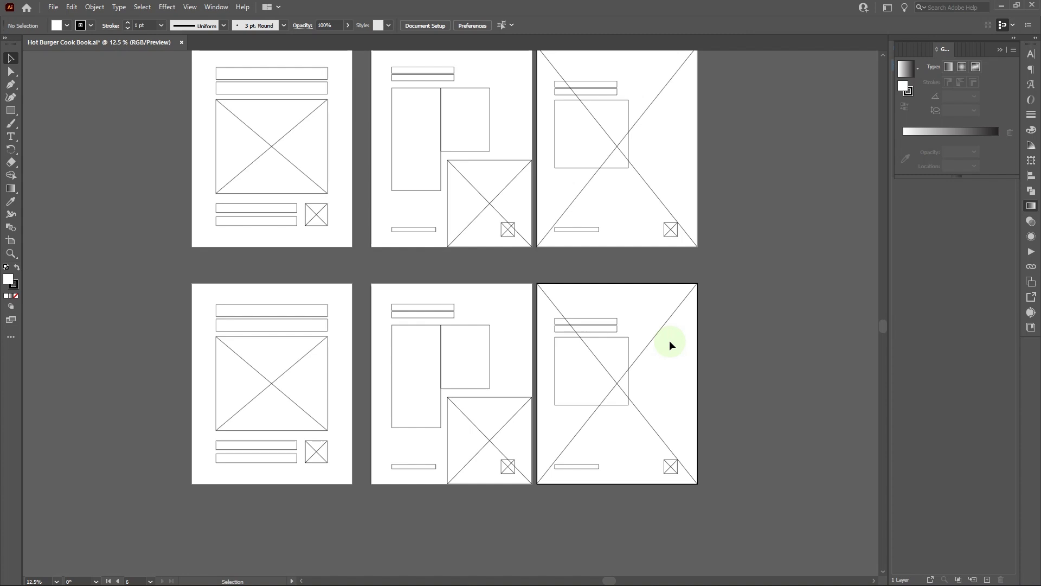
pyautogui.hotkey('shift', 'o')
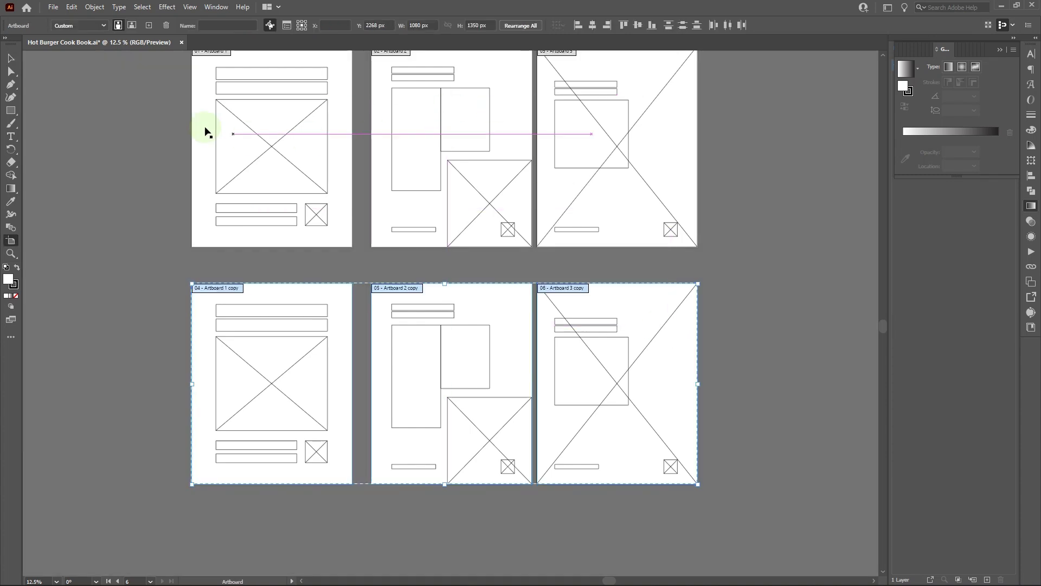
pyautogui.click(12, 59)
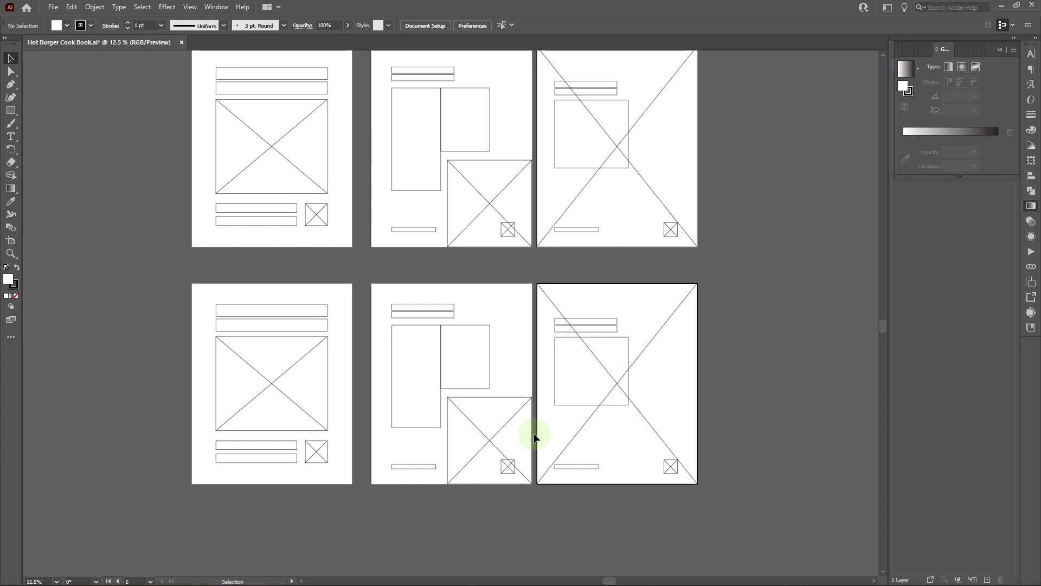
# Delete all the copied wireframe artwork from the three duplicated artboards in the lower row.
pyautogui.moveTo(173, 279); pyautogui.dragTo(722, 503)
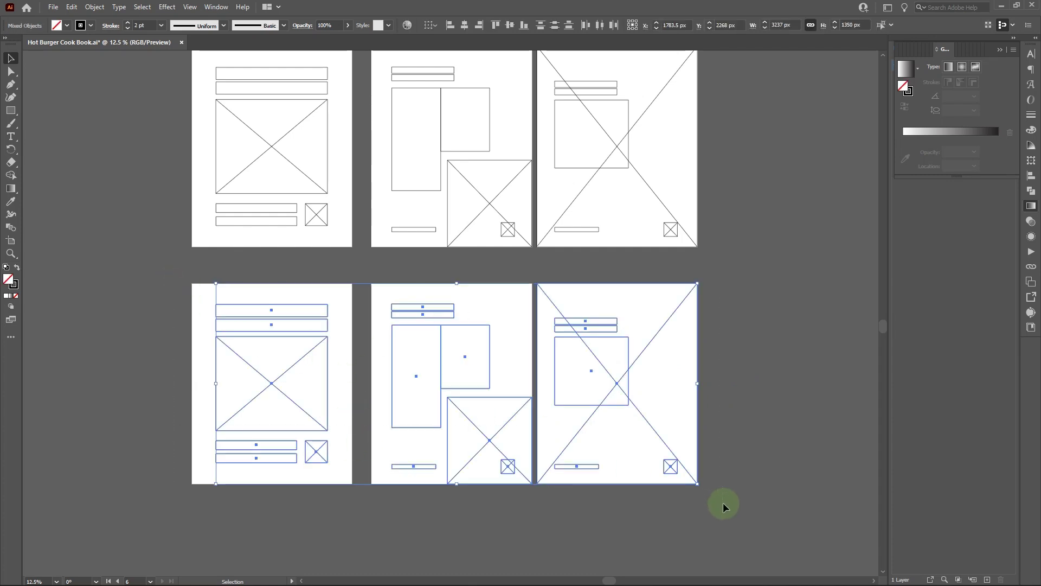
pyautogui.click(172, 279)
pyautogui.moveTo(172, 279); pyautogui.dragTo(714, 495)
pyautogui.press('Delete')
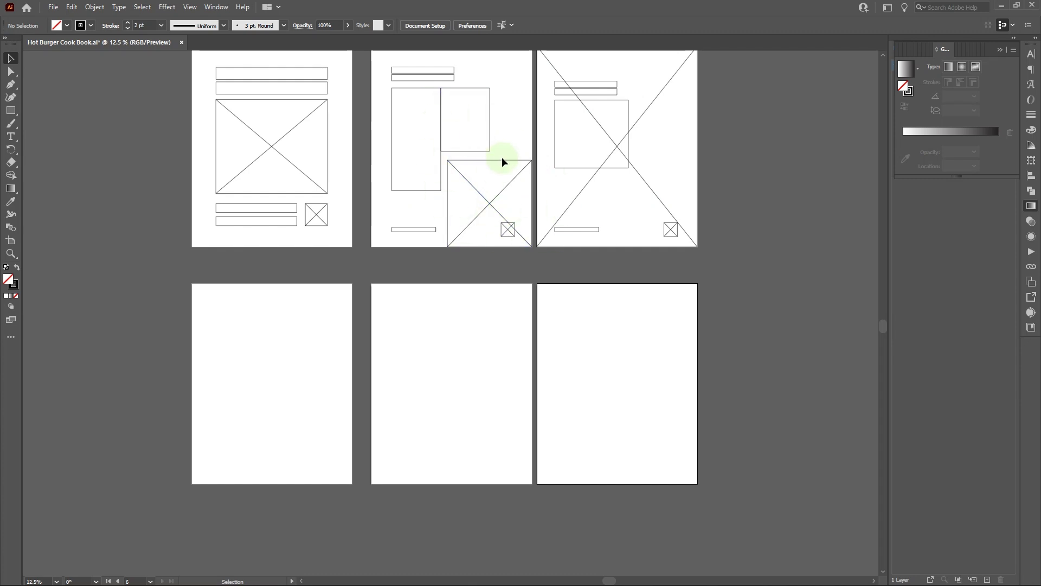
pyautogui.scroll(3, 437, 133)
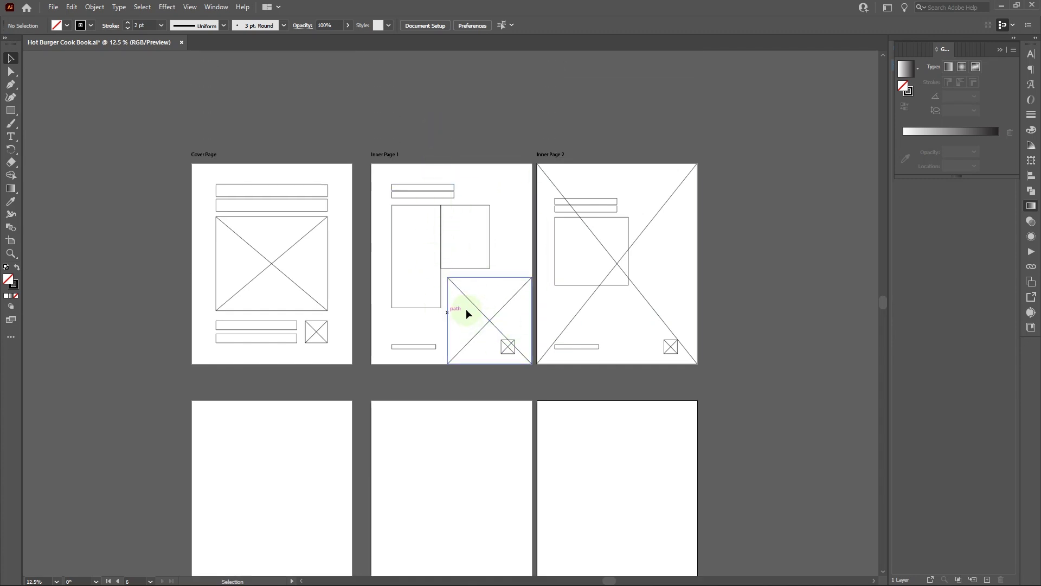
pyautogui.scroll(-1, 465, 310)
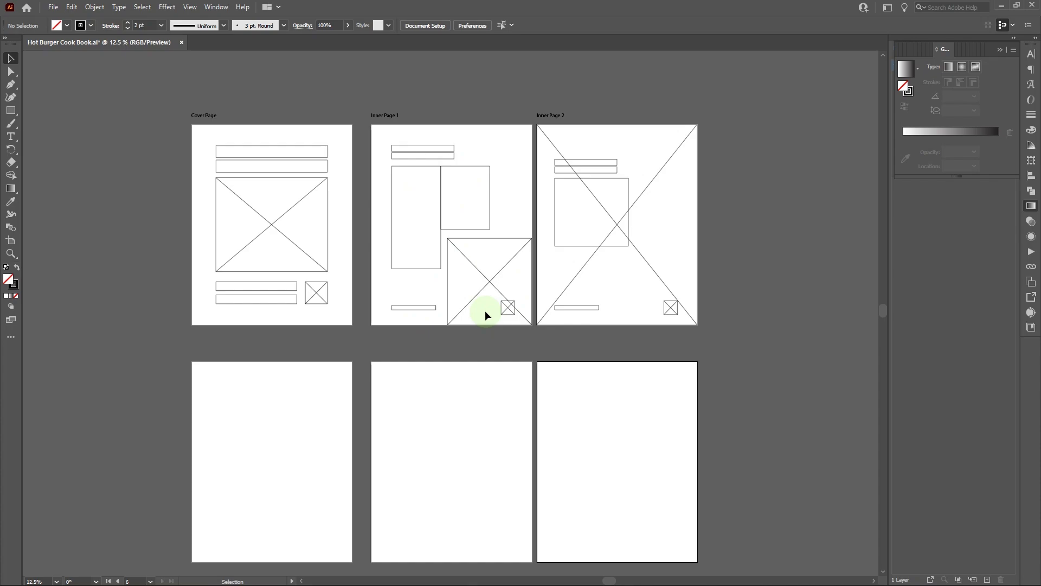
# Switch to File Explorer, copy the Burger man, burger logo and Burger and cocacola images, and return to Illustrator.
pyautogui.press('super+Tab')
pyautogui.click(525, 263)
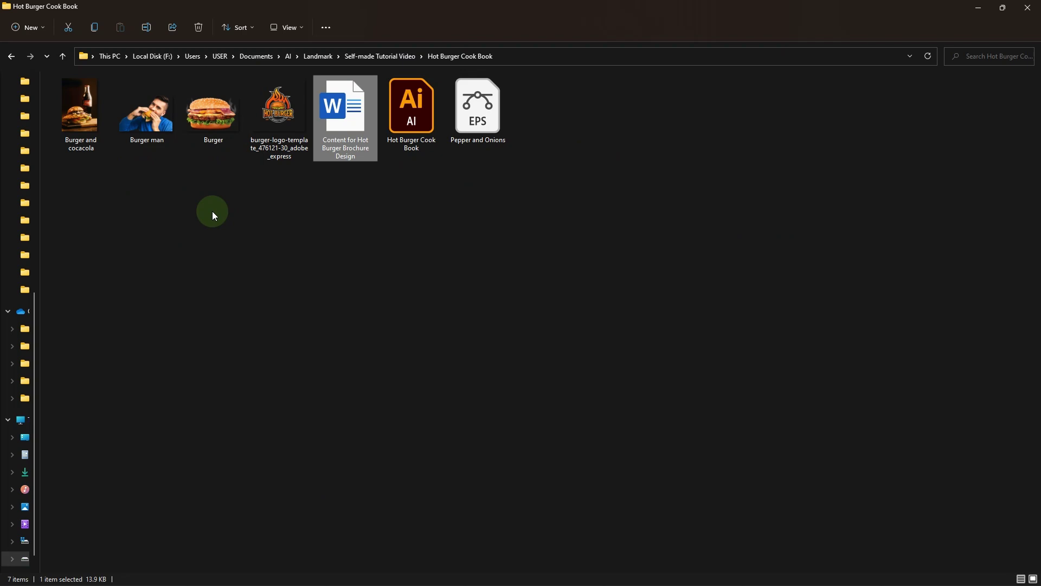
pyautogui.click(160, 120)
pyautogui.keyDown('ctrl'); pyautogui.click(277, 118); pyautogui.keyUp('ctrl')
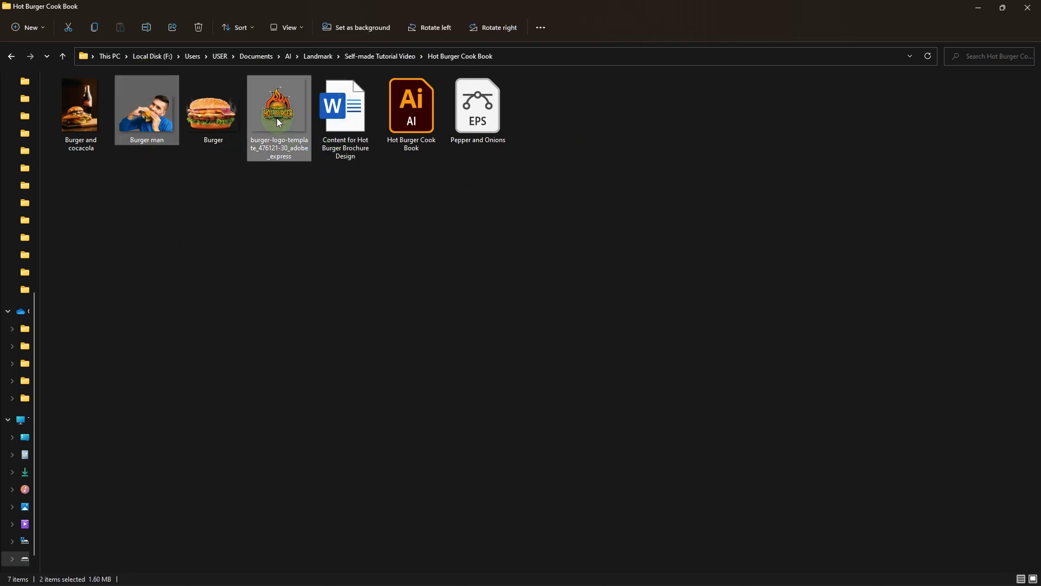
pyautogui.keyDown('ctrl'); pyautogui.click(79, 112); pyautogui.keyUp('ctrl')
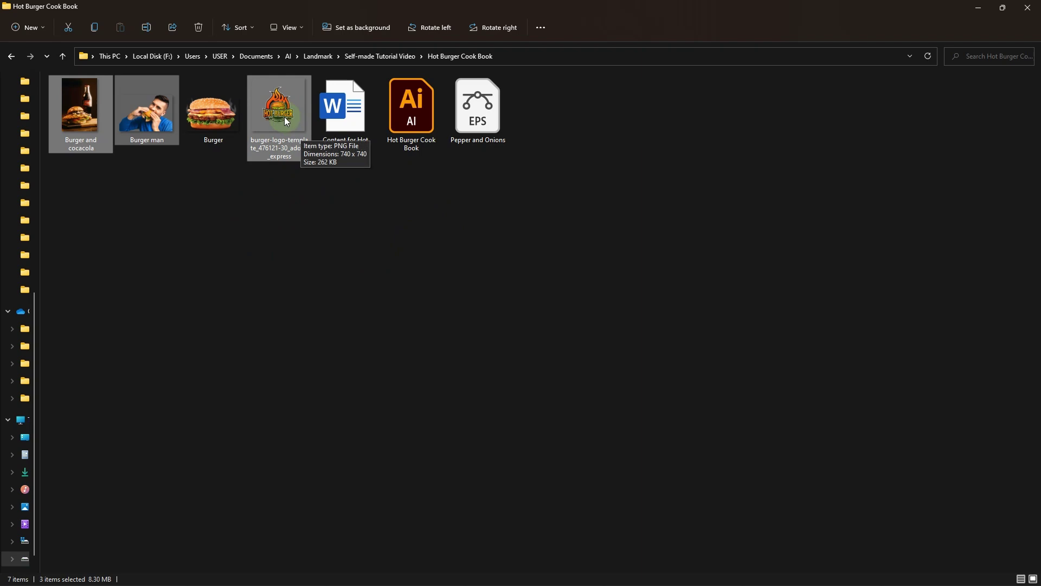
pyautogui.hotkey('ctrl', 'c')
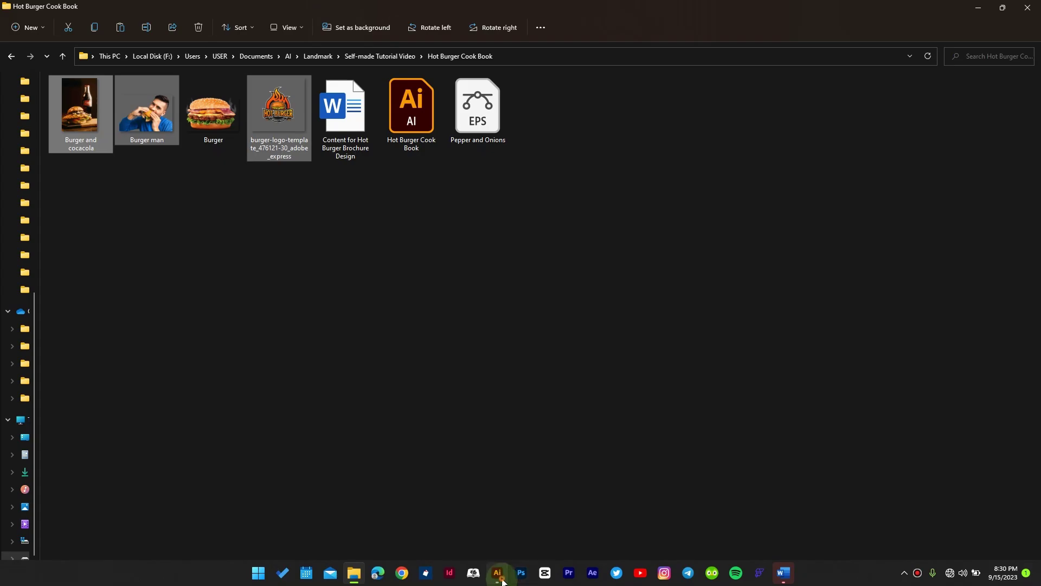
pyautogui.click(497, 573)
pyautogui.click(475, 411)
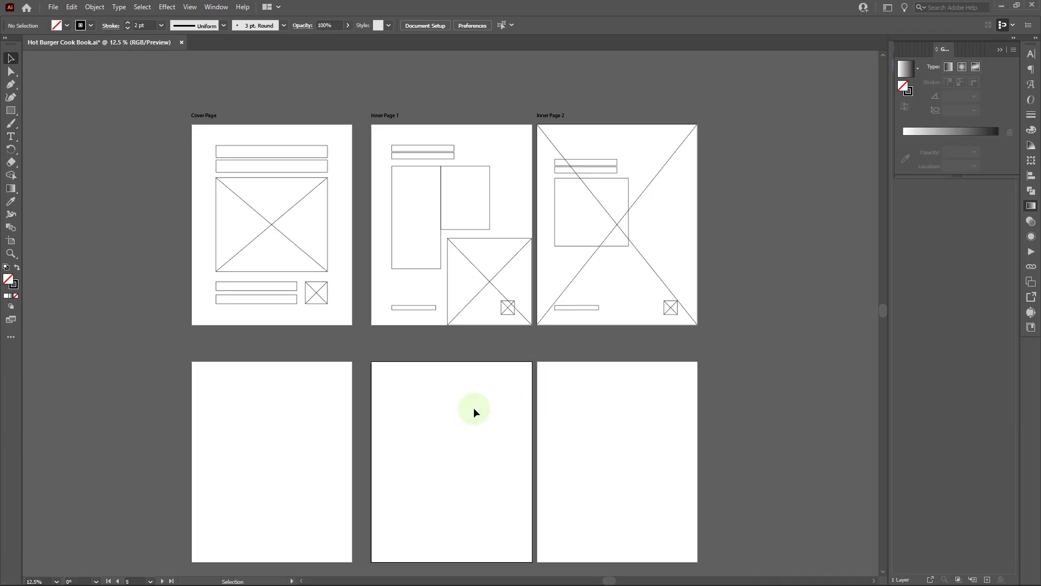
# Load the Burger and cocacola, Burger man, Burger and burger-logo-template_476121-30_adobe_express images for placing as linked files.
pyautogui.click(54, 7)
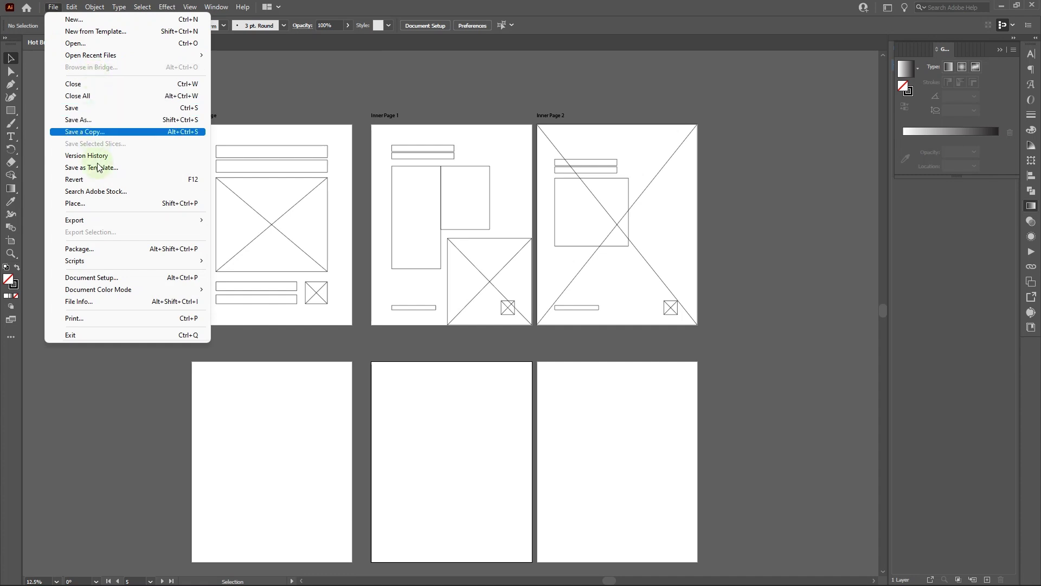
pyautogui.click(173, 209)
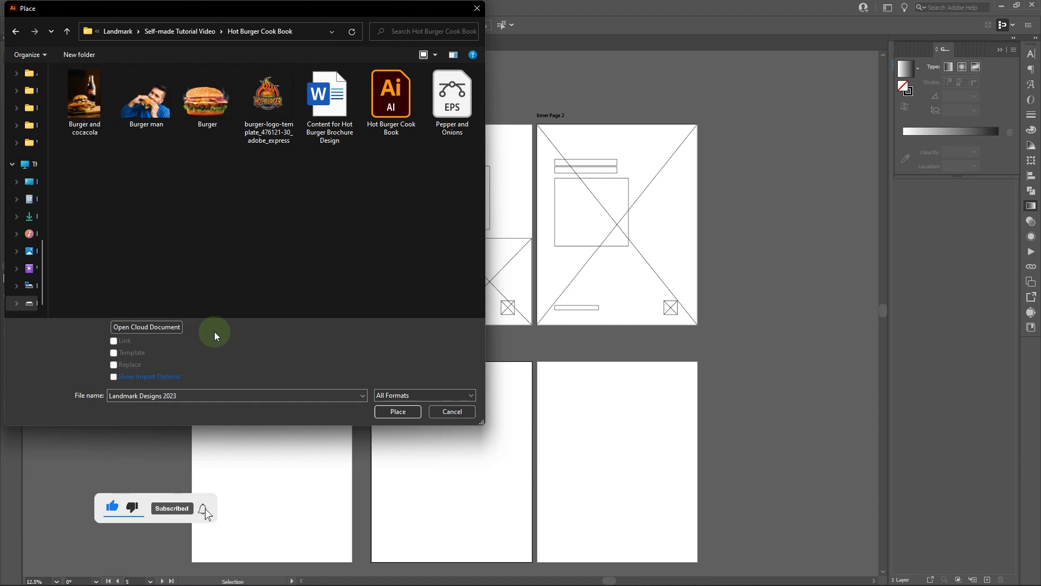
pyautogui.click(153, 119)
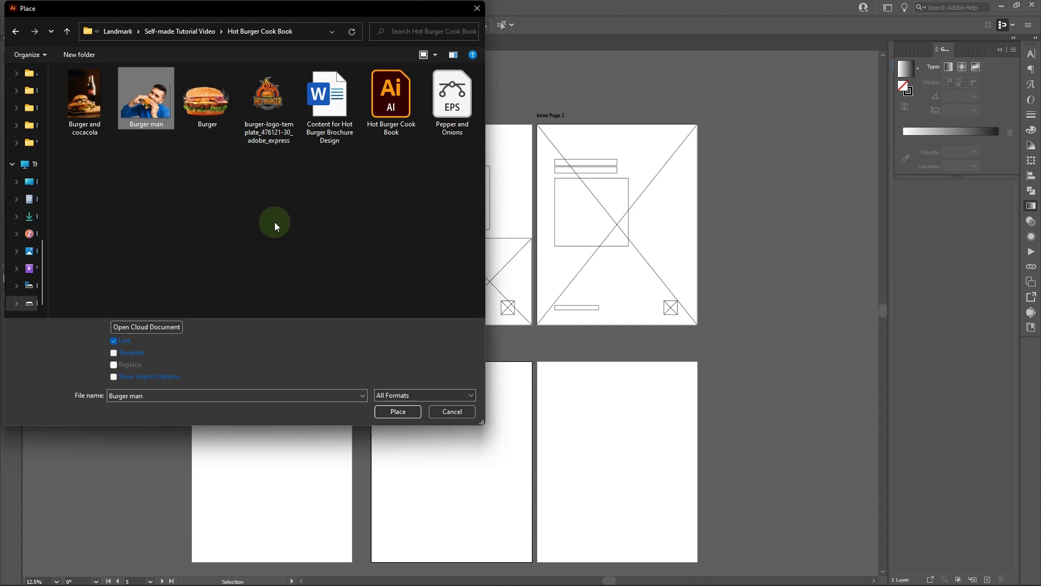
pyautogui.keyDown('ctrl'); pyautogui.click(276, 116); pyautogui.keyUp('ctrl')
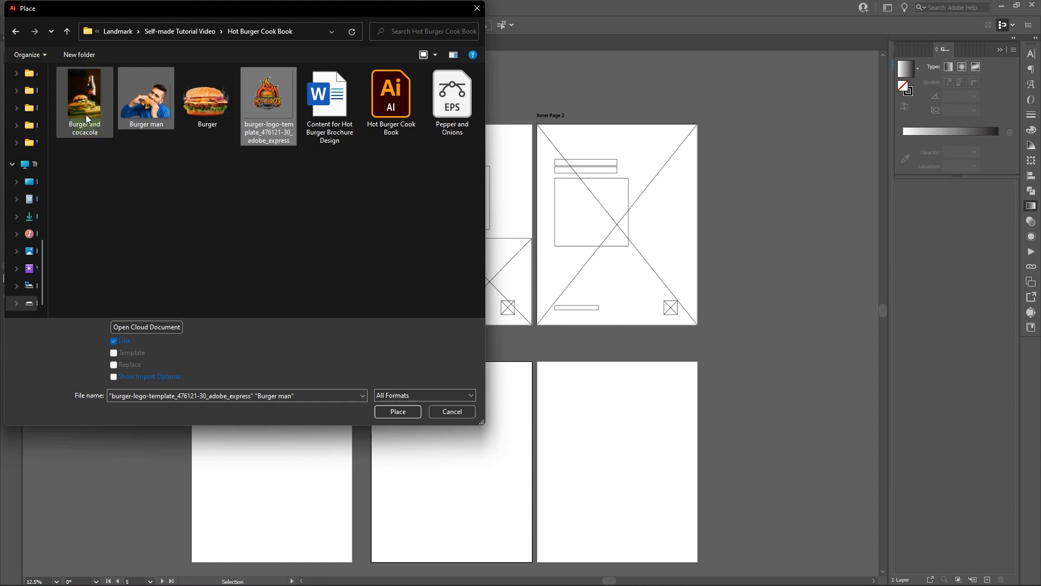
pyautogui.keyDown('ctrl'); pyautogui.click(81, 93); pyautogui.keyUp('ctrl')
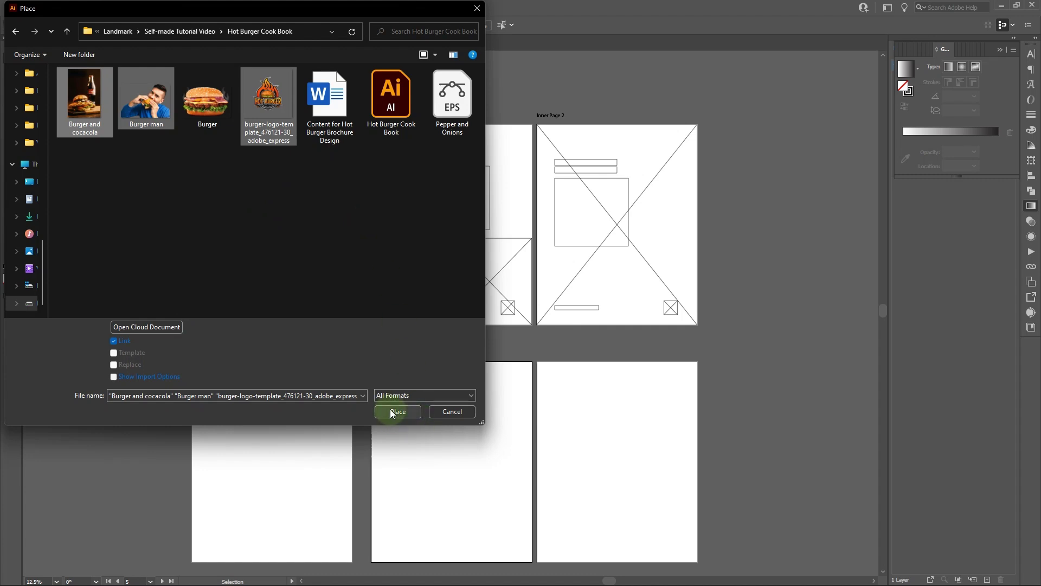
pyautogui.keyDown('ctrl'); pyautogui.click(227, 113); pyautogui.keyUp('ctrl')
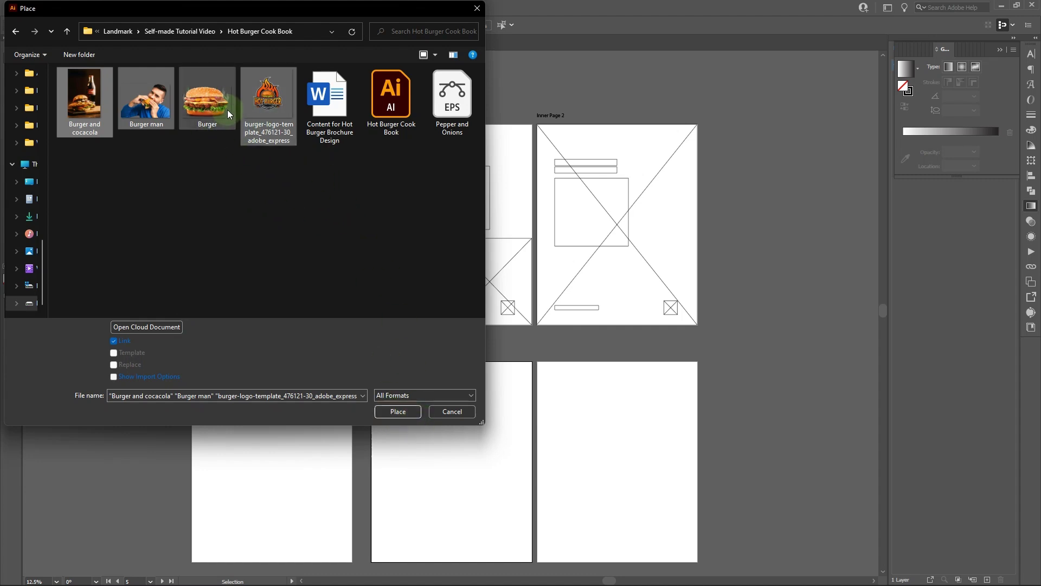
pyautogui.keyDown('ctrl'); pyautogui.click(214, 90); pyautogui.keyUp('ctrl')
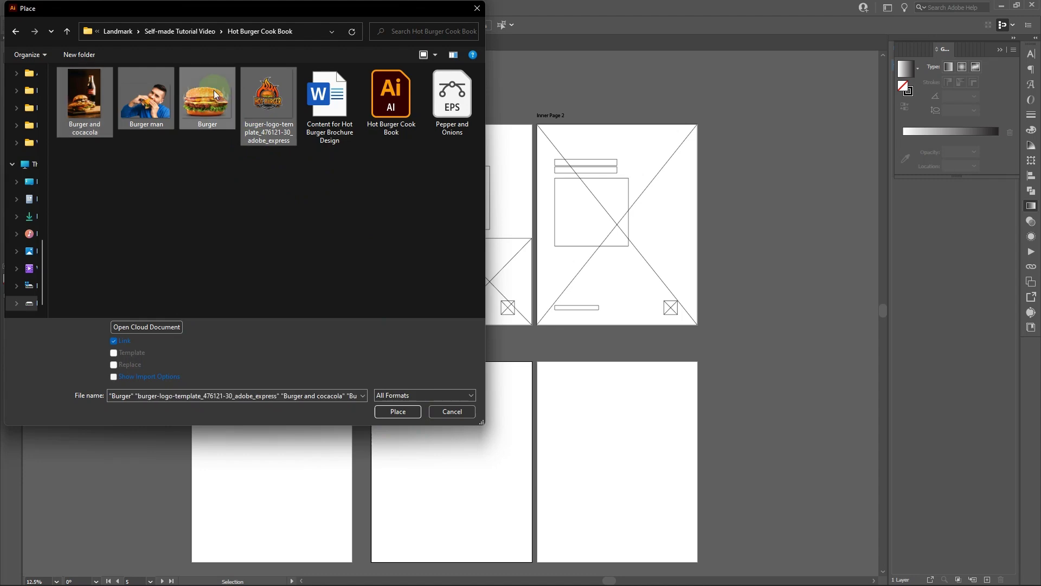
pyautogui.click(397, 411)
pyautogui.click(397, 411)
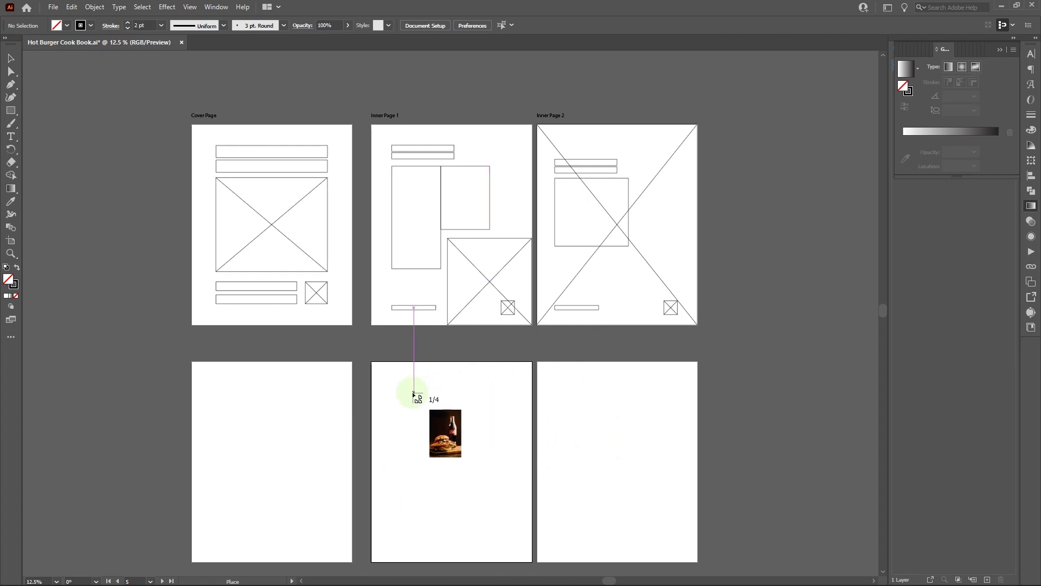
# Place the Burger and cocacola image, about 656 px wide and 984 px high, on the empty canvas right of the artboards.
pyautogui.hscroll(4, 414, 393)
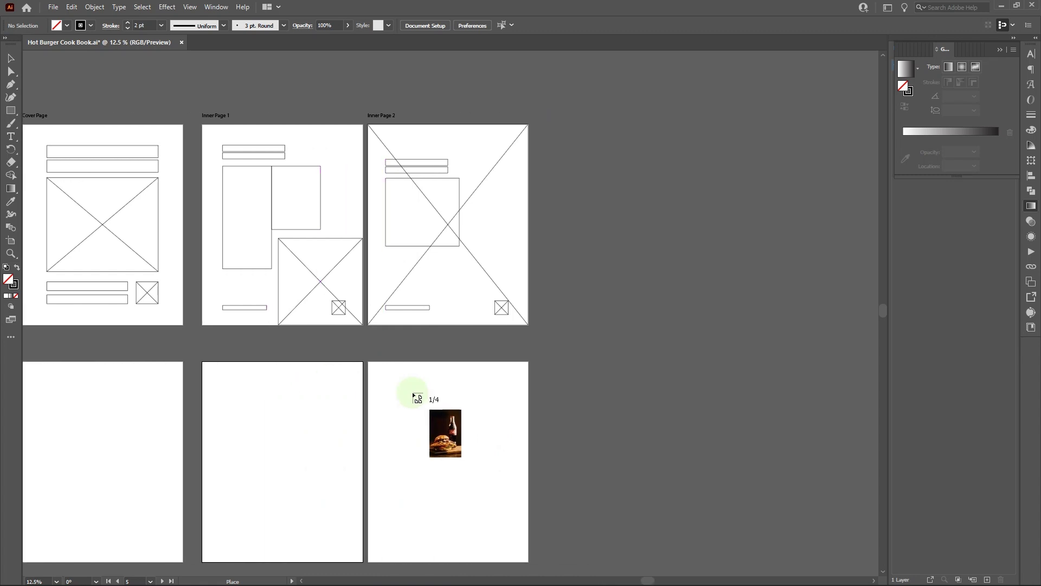
pyautogui.scroll(-3, 414, 393)
pyautogui.hscroll(5, 454, 229)
pyautogui.scroll(3, 453, 230)
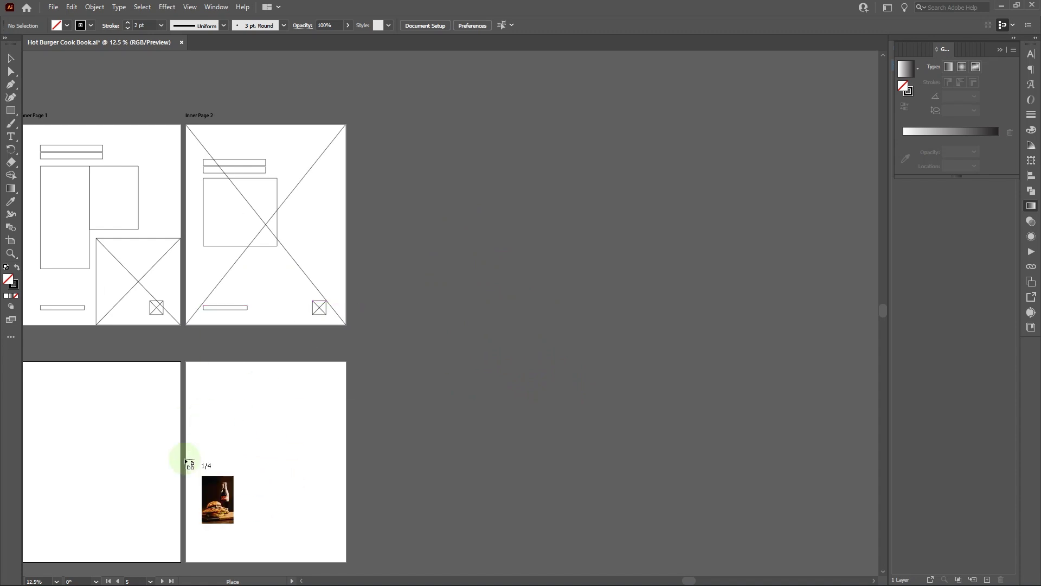
pyautogui.hscroll(-6, 260, 425)
pyautogui.scroll(-1, 262, 434)
pyautogui.scroll(-2, 130, 279)
pyautogui.hscroll(-4, 149, 389)
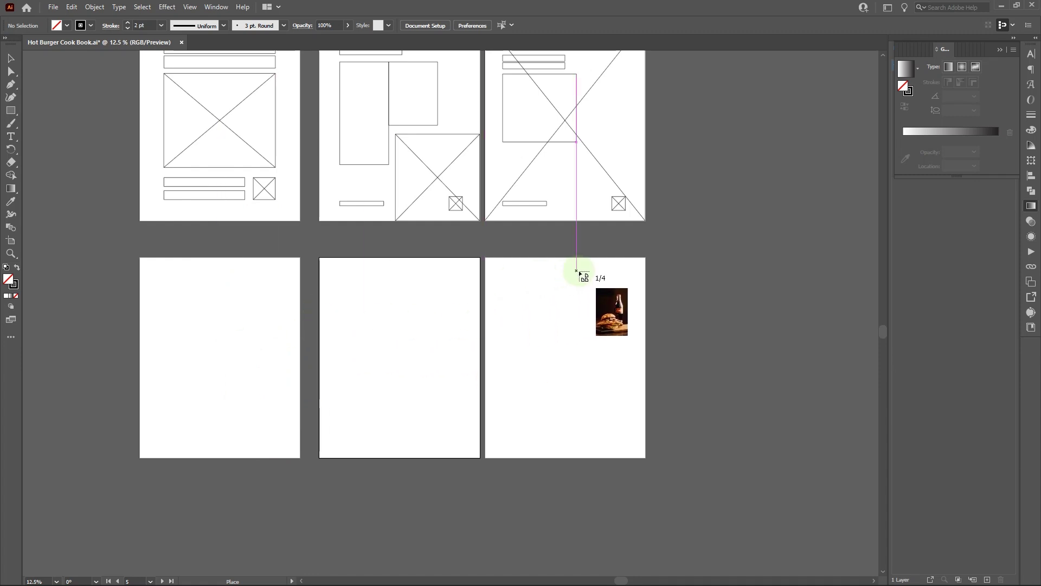
pyautogui.hscroll(4, 579, 272)
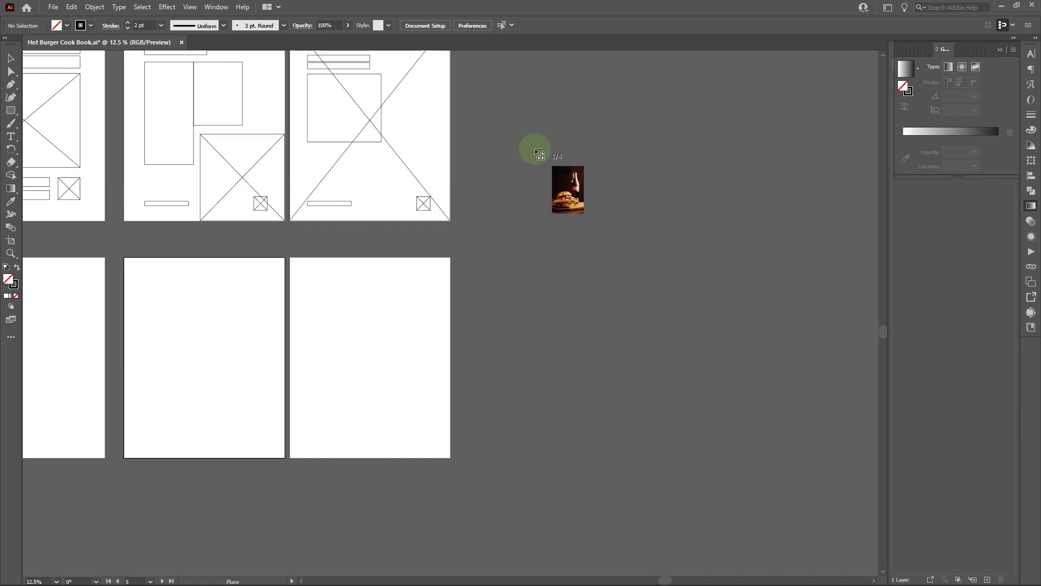
pyautogui.moveTo(535, 148); pyautogui.dragTo(646, 294)
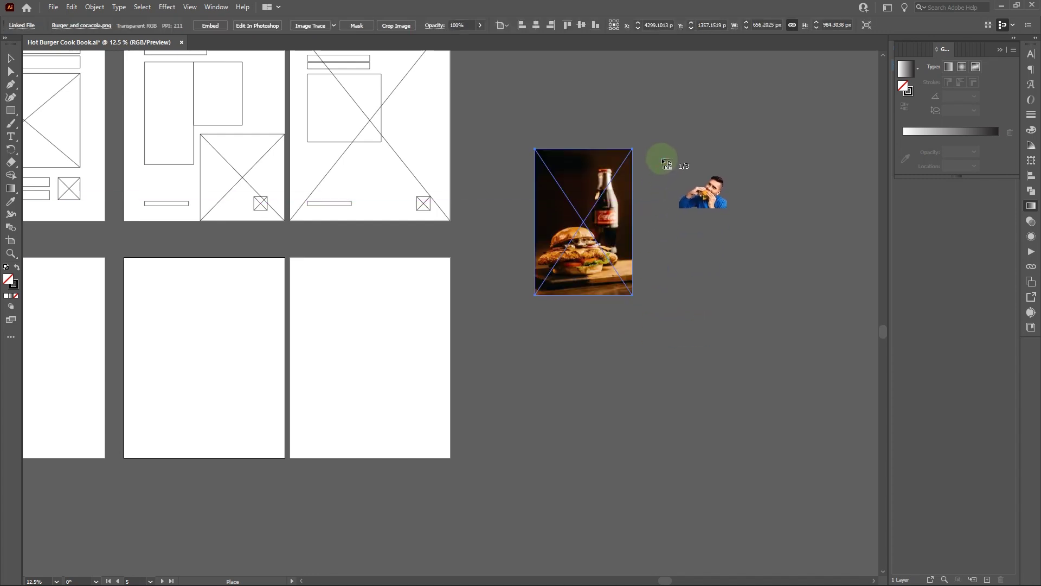
# Place the Burger man image about 1046 × 716 px beside the first photo and the Burger image about 1130 × 721 px below them.
pyautogui.moveTo(662, 159); pyautogui.dragTo(776, 297)
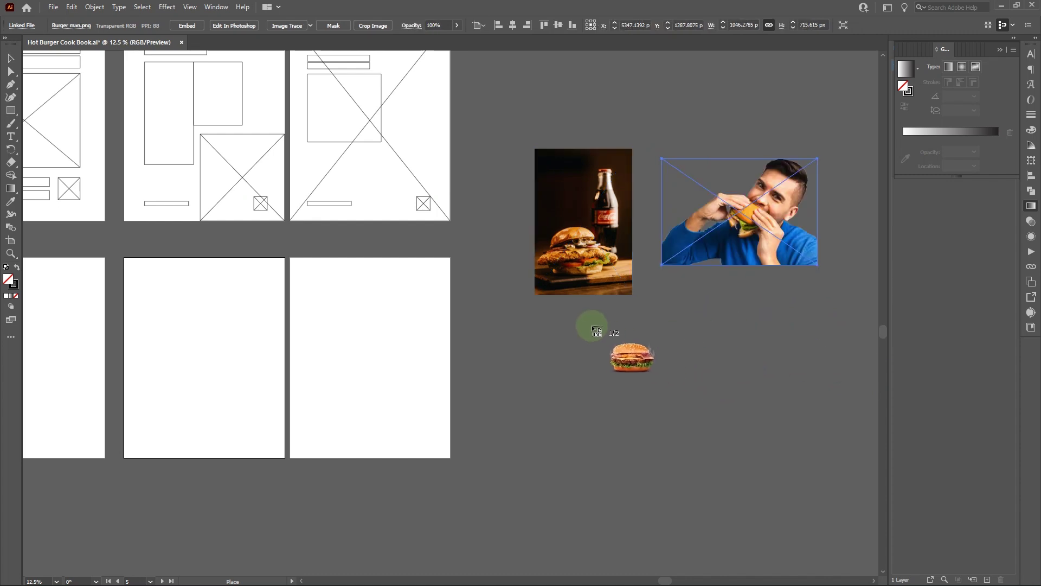
pyautogui.moveTo(592, 326)
pyautogui.mouseDown()
pyautogui.moveTo(721, 454)
pyautogui.moveTo(762, 459)
pyautogui.mouseUp()
pyautogui.hscroll(3, 686, 337)
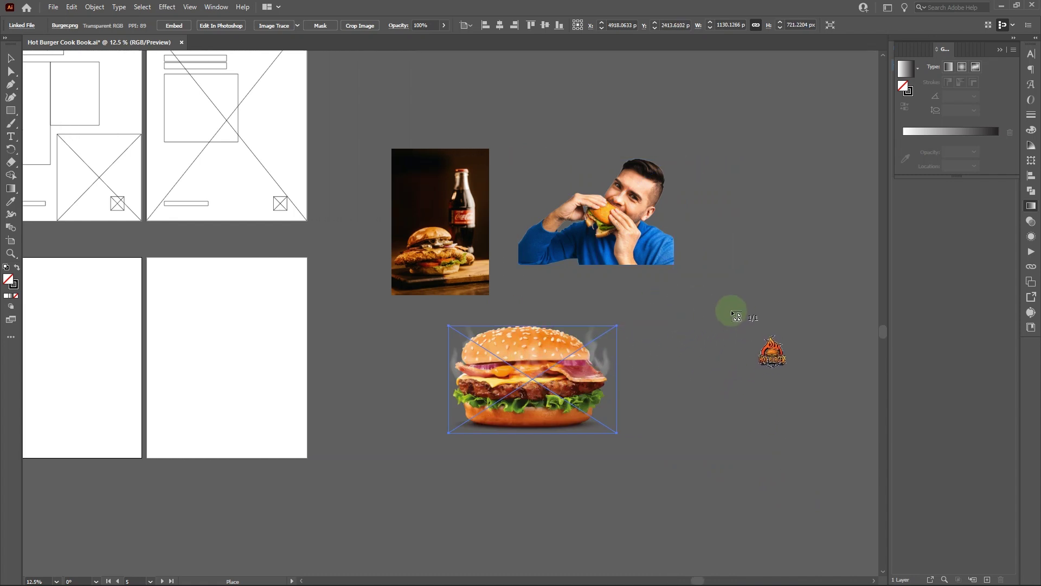
# Place the burger logo image about 711 × 711 px on the canvas beside the Burger image.
pyautogui.moveTo(733, 312); pyautogui.dragTo(836, 446)
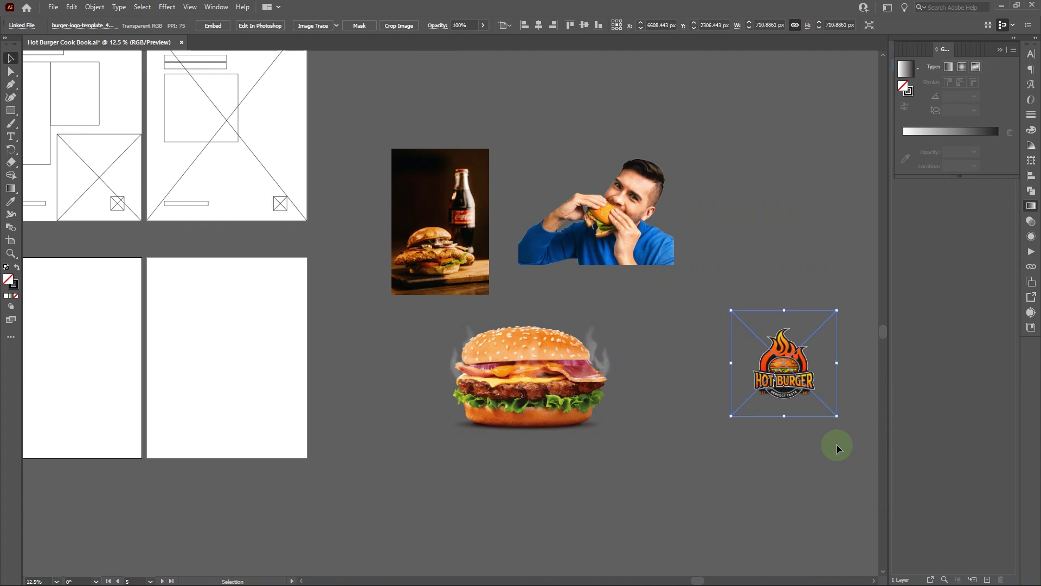
pyautogui.click(773, 169)
# Scale the Burger man image down to about 448 × 306 px, the Burger image to about 458 × 292 px, and shrink the Burger and cocacola photo proportionally.
pyautogui.click(654, 227)
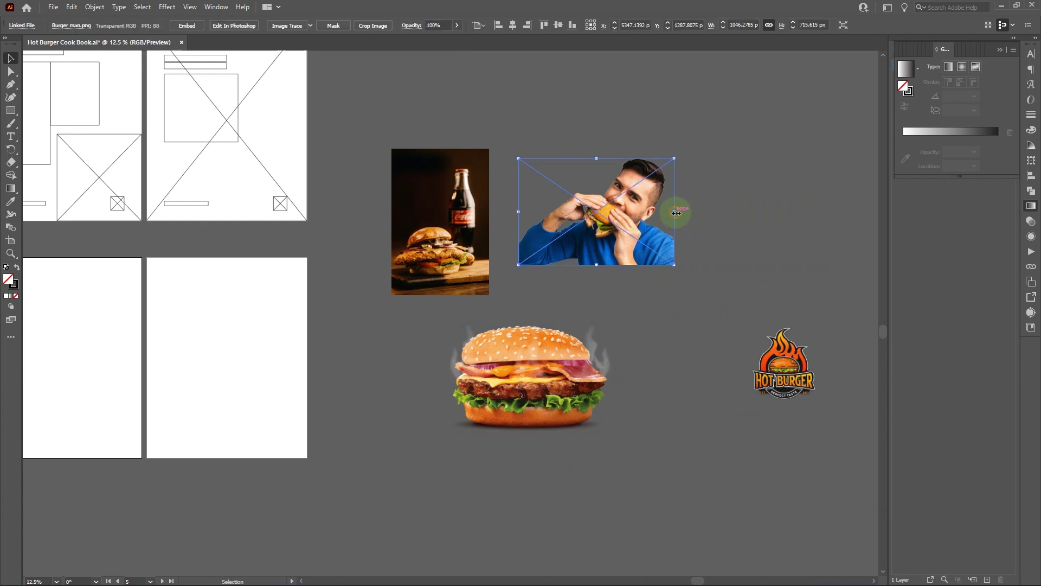
pyautogui.moveTo(675, 212); pyautogui.dragTo(586, 219)
pyautogui.click(425, 223)
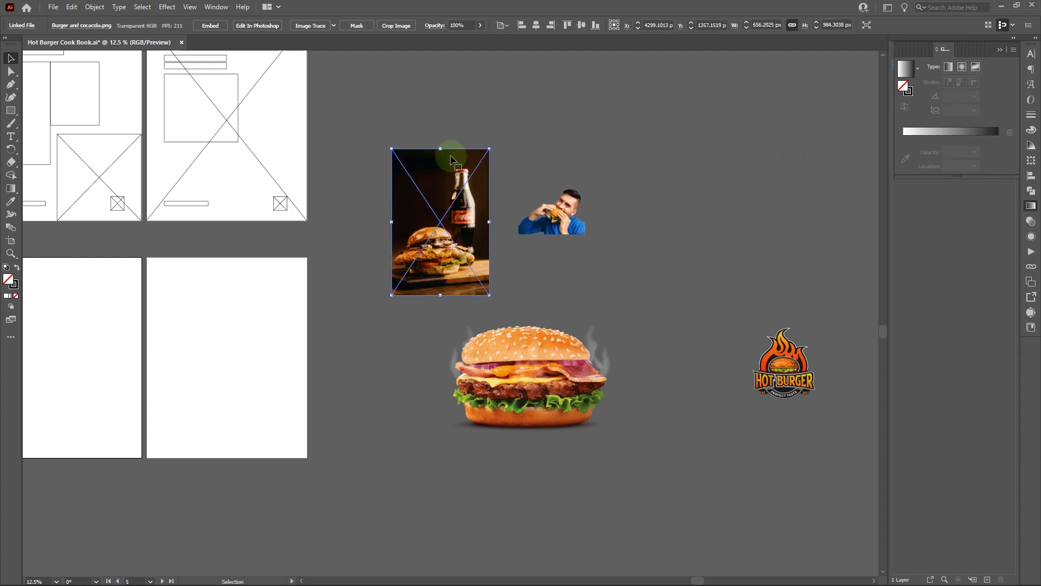
pyautogui.moveTo(443, 149); pyautogui.dragTo(441, 240)
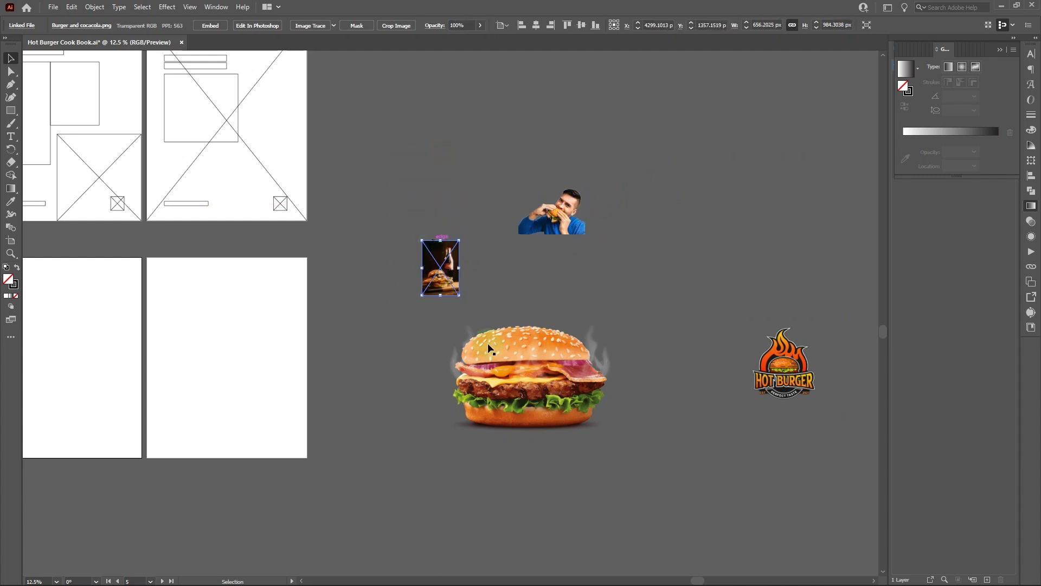
pyautogui.click(504, 402)
pyautogui.click(505, 401)
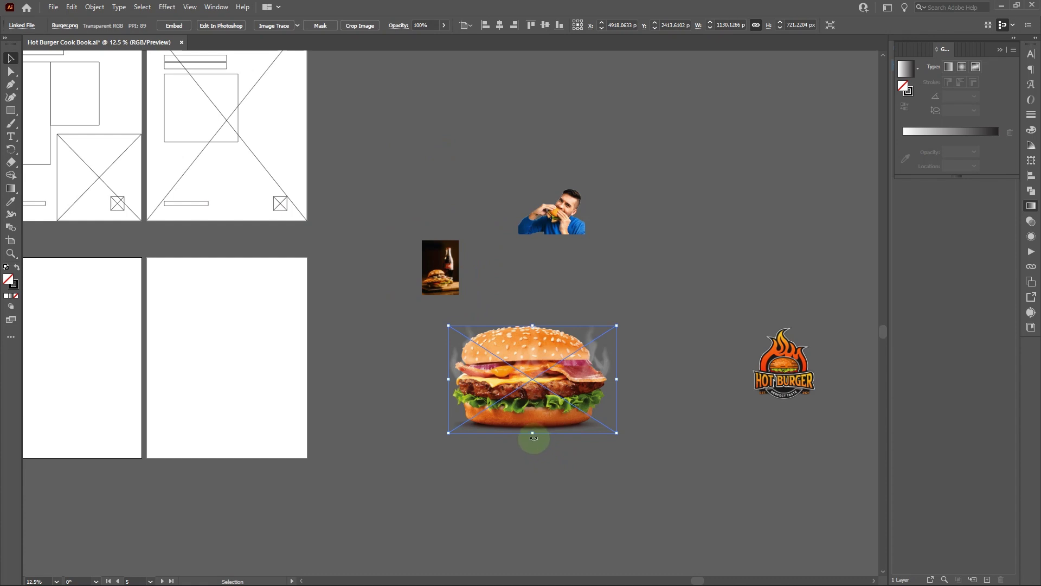
pyautogui.moveTo(533, 433); pyautogui.dragTo(530, 368)
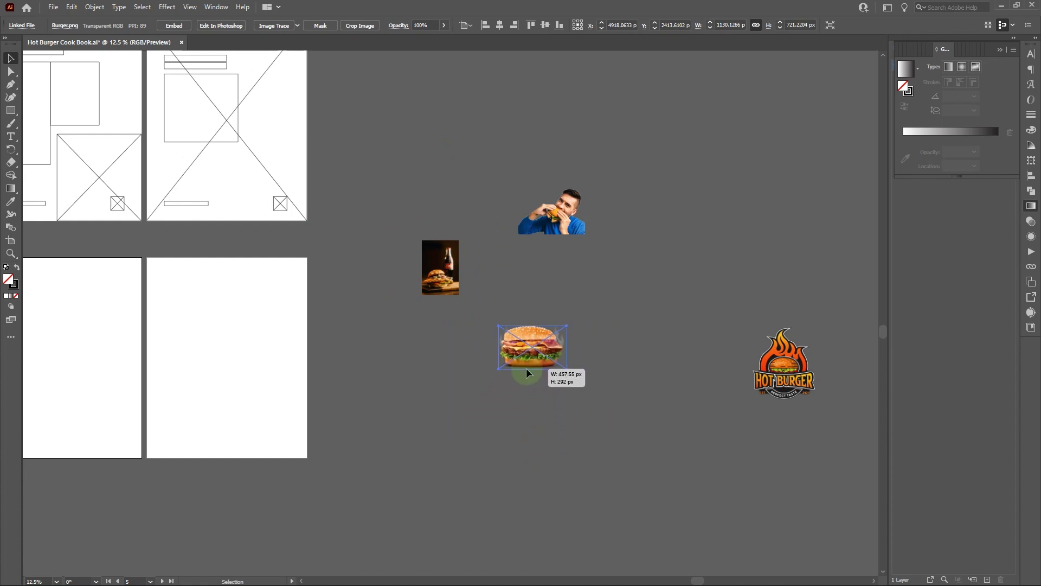
# Shrink the burger logo and gather all four images close together beside the third blank artboard.
pyautogui.click(784, 360)
pyautogui.moveTo(785, 360); pyautogui.dragTo(414, 364)
pyautogui.moveTo(448, 257); pyautogui.dragTo(438, 352)
pyautogui.moveTo(534, 340); pyautogui.dragTo(494, 355)
pyautogui.moveTo(577, 217); pyautogui.dragTo(386, 309)
pyautogui.hscroll(-5, 386, 307)
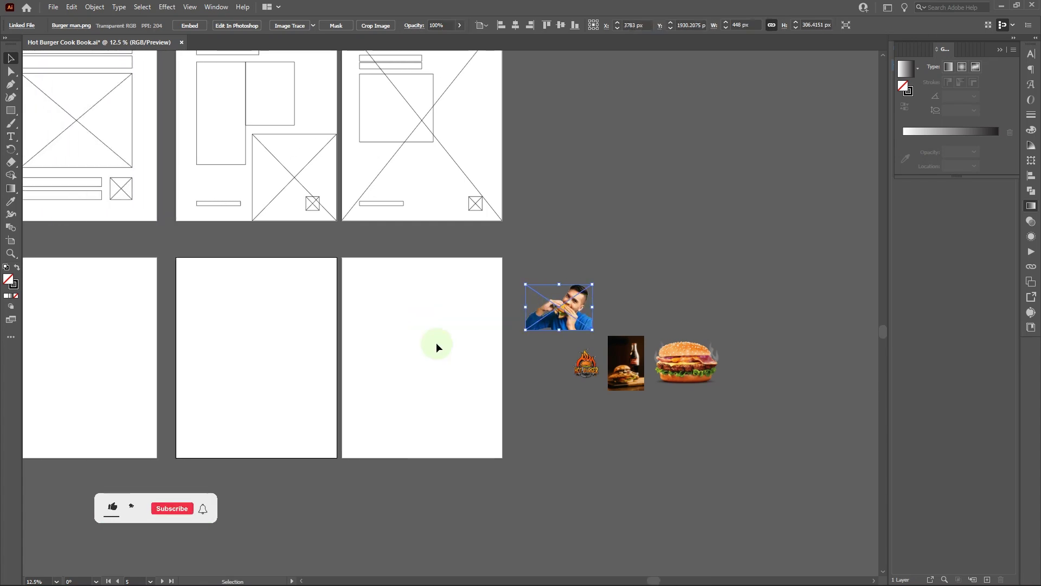
pyautogui.moveTo(569, 319); pyautogui.dragTo(568, 327)
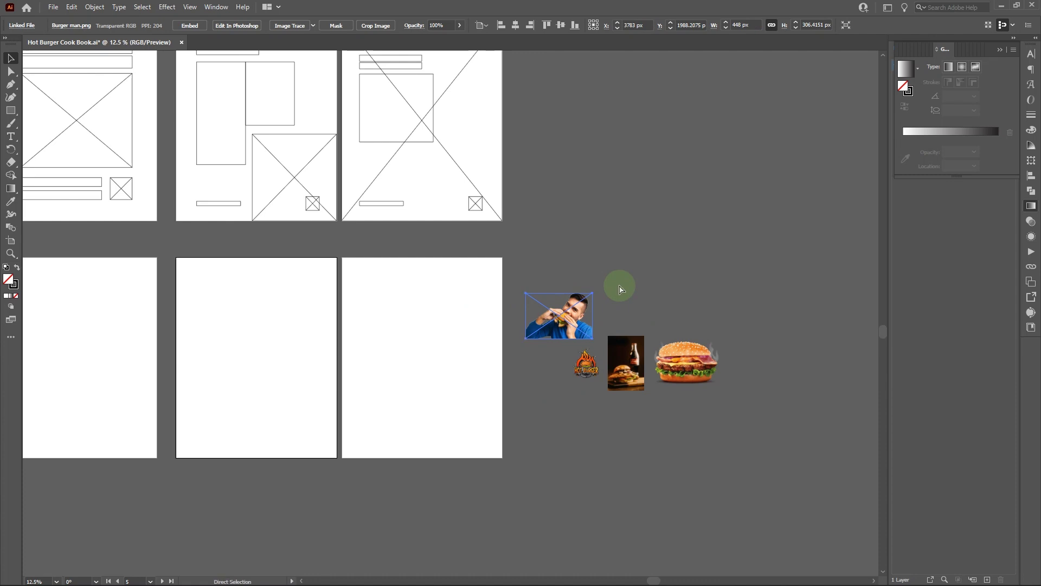
pyautogui.click(630, 258)
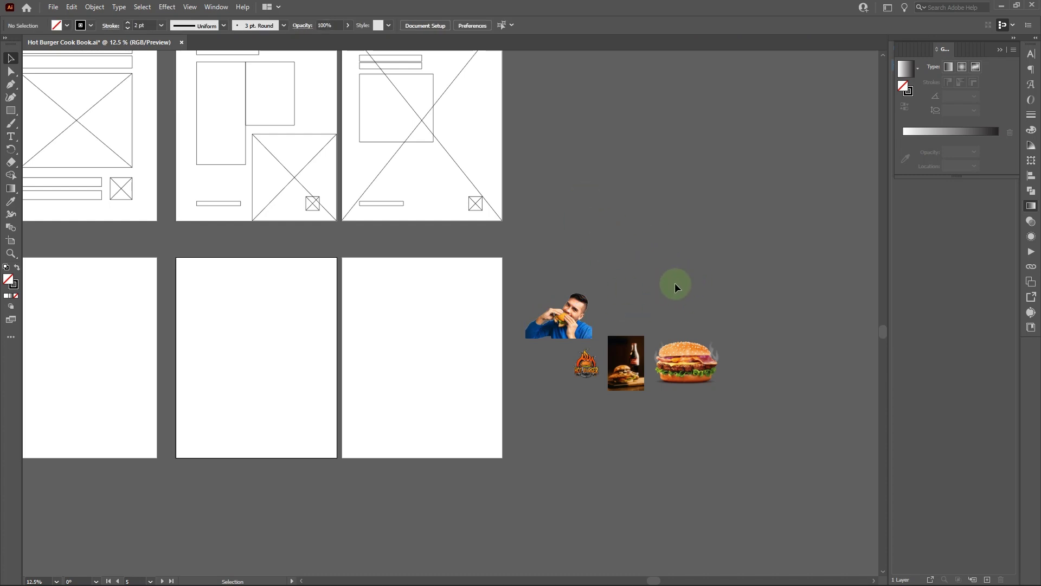
# Draw a 1080 × 1350 px rectangle covering the whole middle blank artboard.
pyautogui.hscroll(-4, 675, 282)
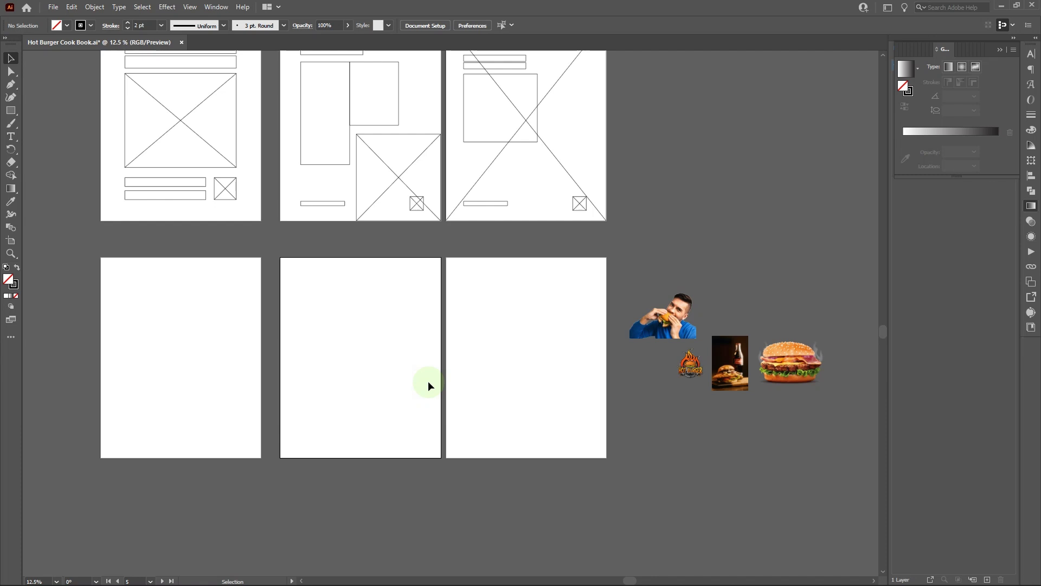
pyautogui.click(10, 111)
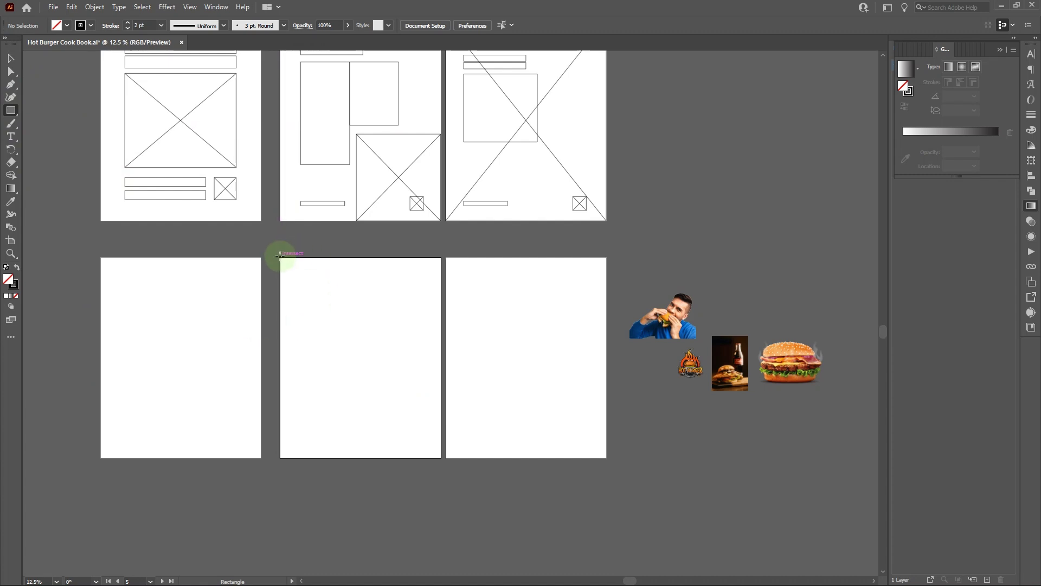
pyautogui.moveTo(280, 255); pyautogui.dragTo(440, 458)
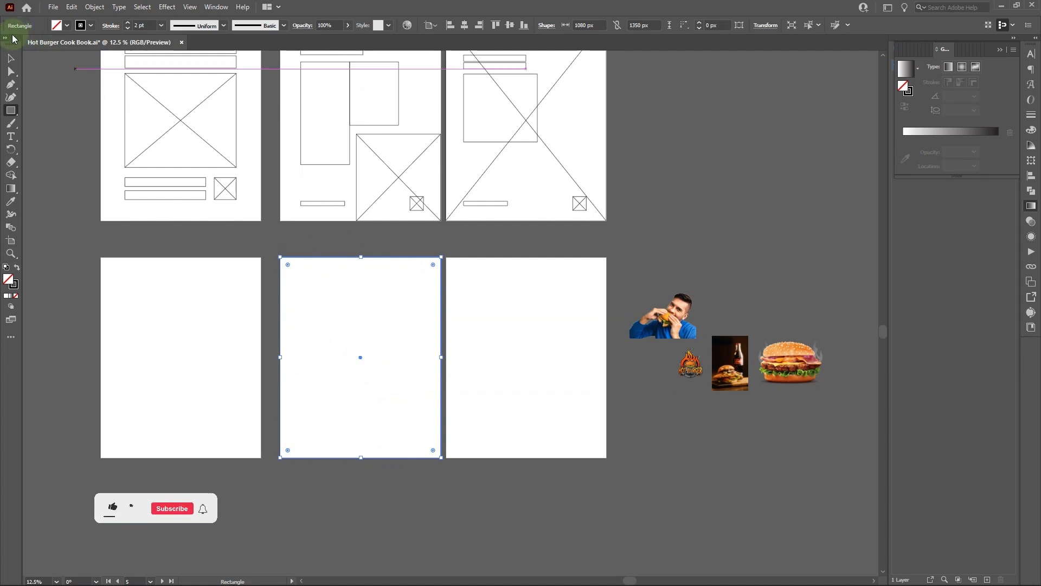
pyautogui.click(11, 57)
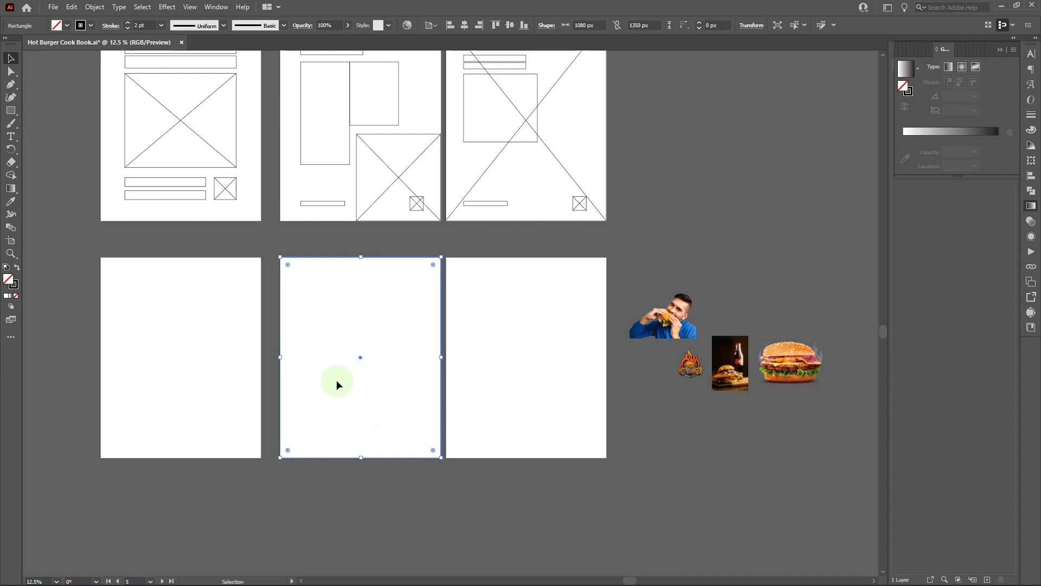
# Move the tall rectangle on the Inner Page 1 wireframe past the artboard's edge and undo the move.
pyautogui.click(350, 93)
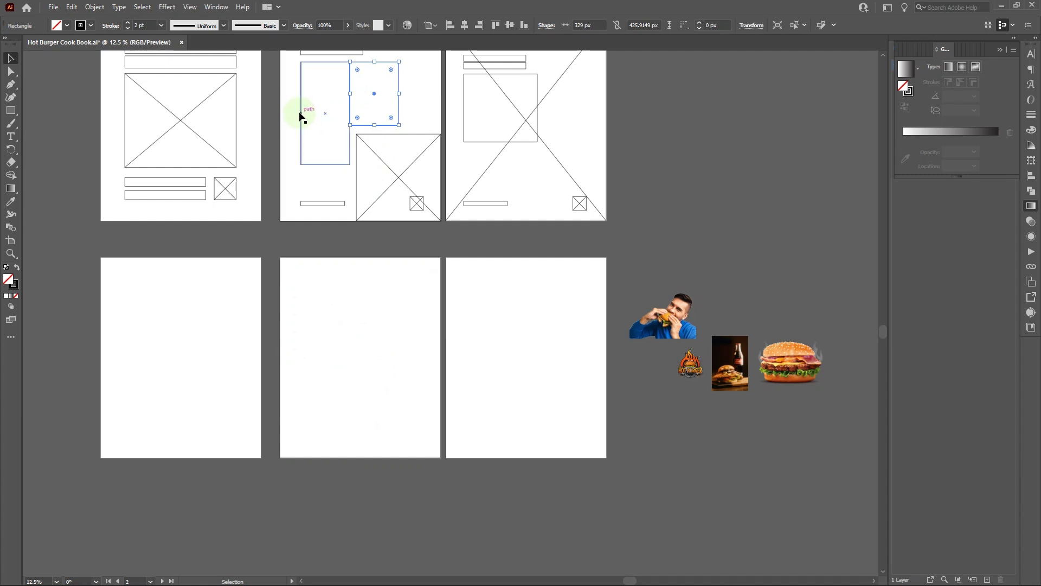
pyautogui.click(300, 113)
pyautogui.moveTo(352, 139); pyautogui.dragTo(305, 145)
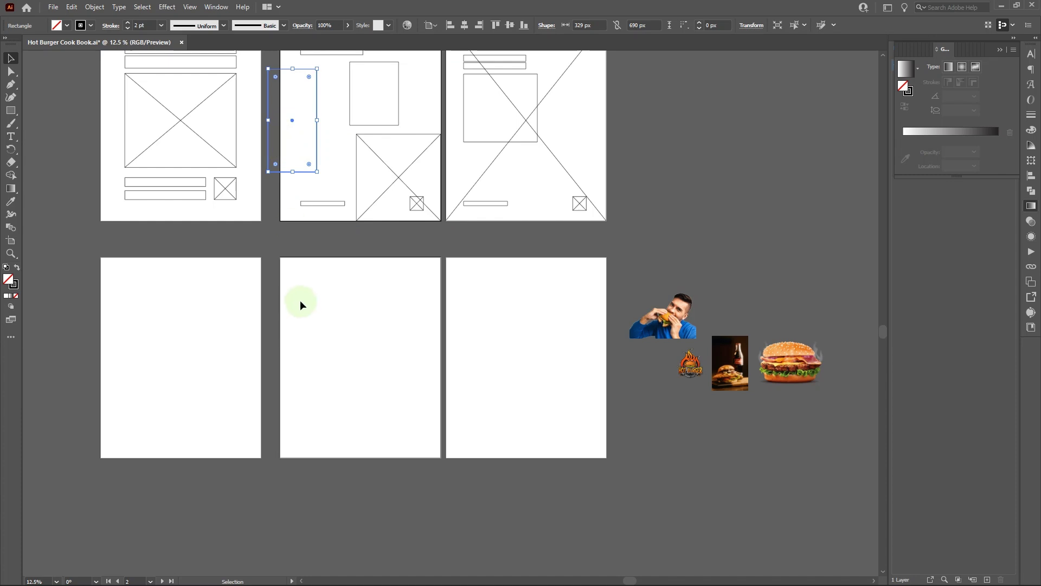
pyautogui.click(385, 258)
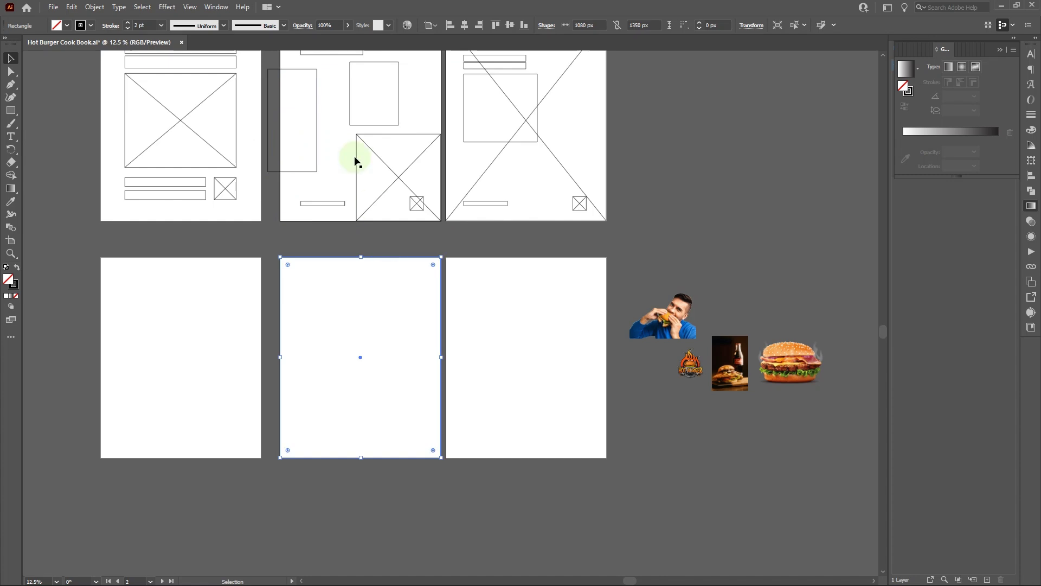
pyautogui.click(318, 130)
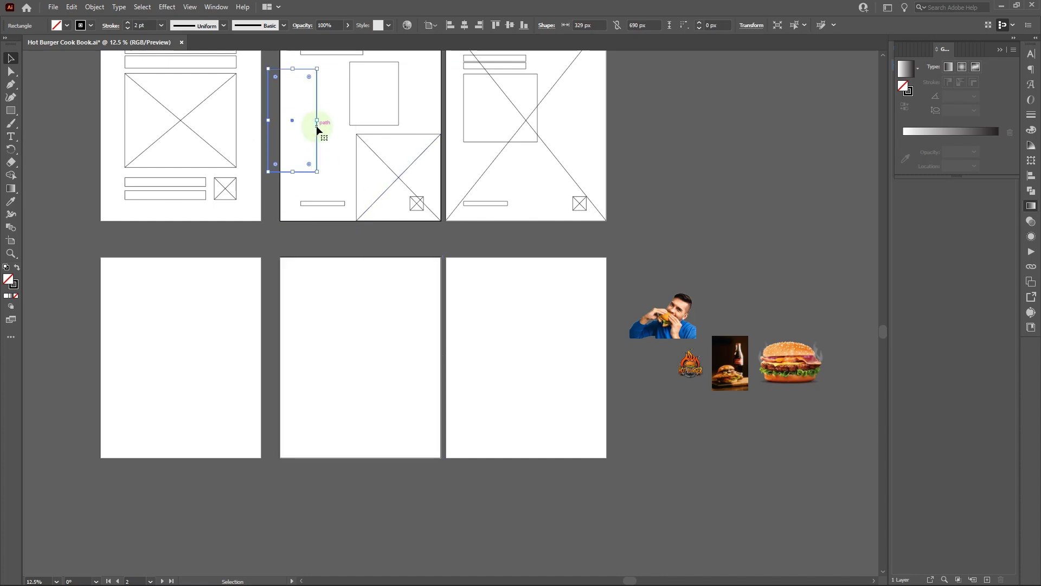
pyautogui.hotkey('ctrl', 'z')
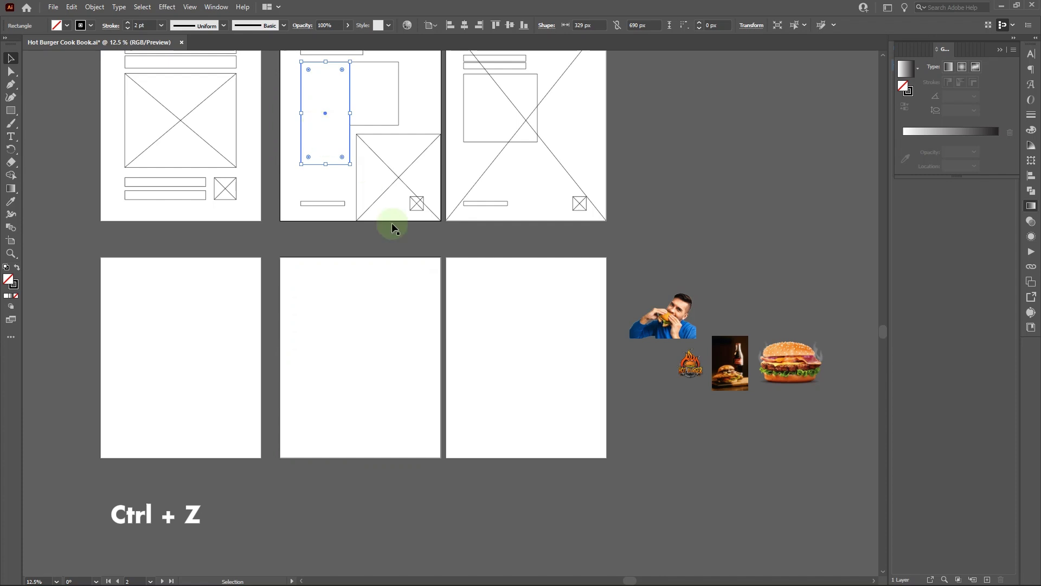
# Shift the 1080 × 1350 px rectangle down and to the right so it overlaps the middle and third blank artboards, and deselect it.
pyautogui.moveTo(376, 258)
pyautogui.mouseDown()
pyautogui.moveTo(401, 273)
pyautogui.moveTo(392, 267)
pyautogui.mouseUp()
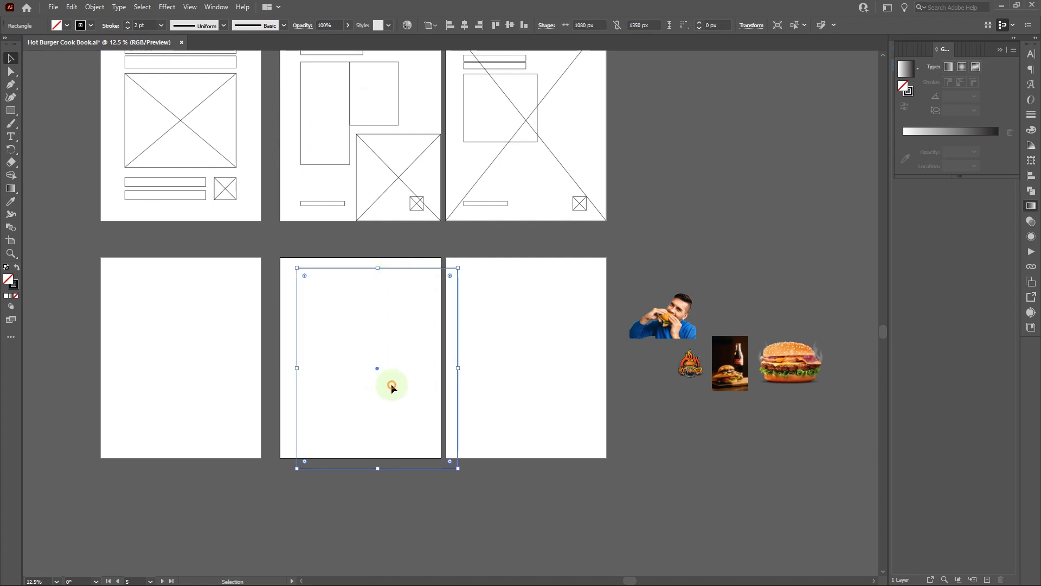
pyautogui.moveTo(391, 384); pyautogui.dragTo(411, 266)
pyautogui.moveTo(404, 268)
pyautogui.mouseDown()
pyautogui.moveTo(424, 278)
pyautogui.moveTo(384, 257)
pyautogui.moveTo(409, 284)
pyautogui.moveTo(419, 277)
pyautogui.moveTo(405, 264)
pyautogui.moveTo(415, 267)
pyautogui.moveTo(406, 274)
pyautogui.mouseUp()
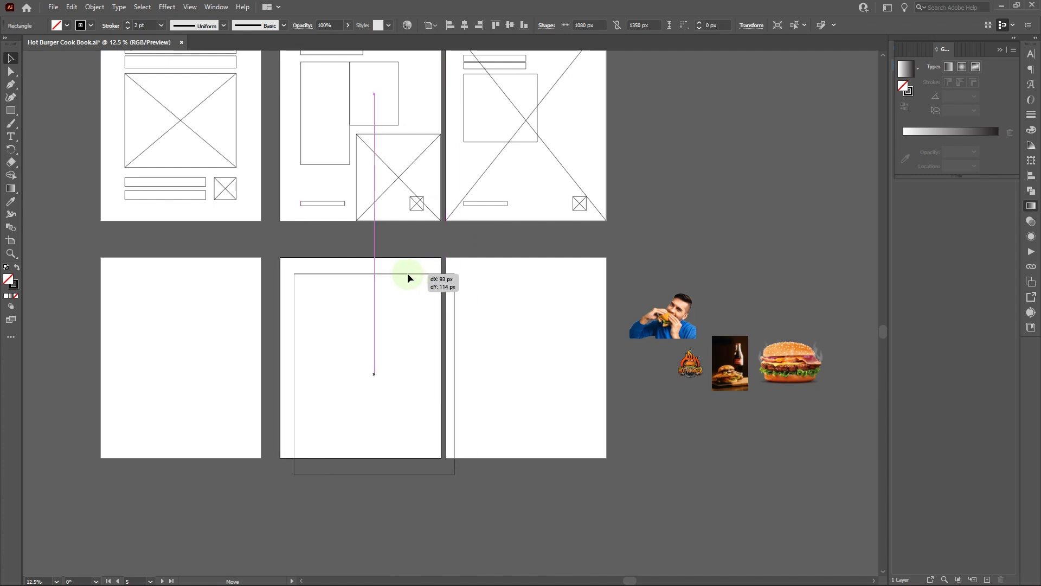
pyautogui.moveTo(408, 276); pyautogui.dragTo(393, 258)
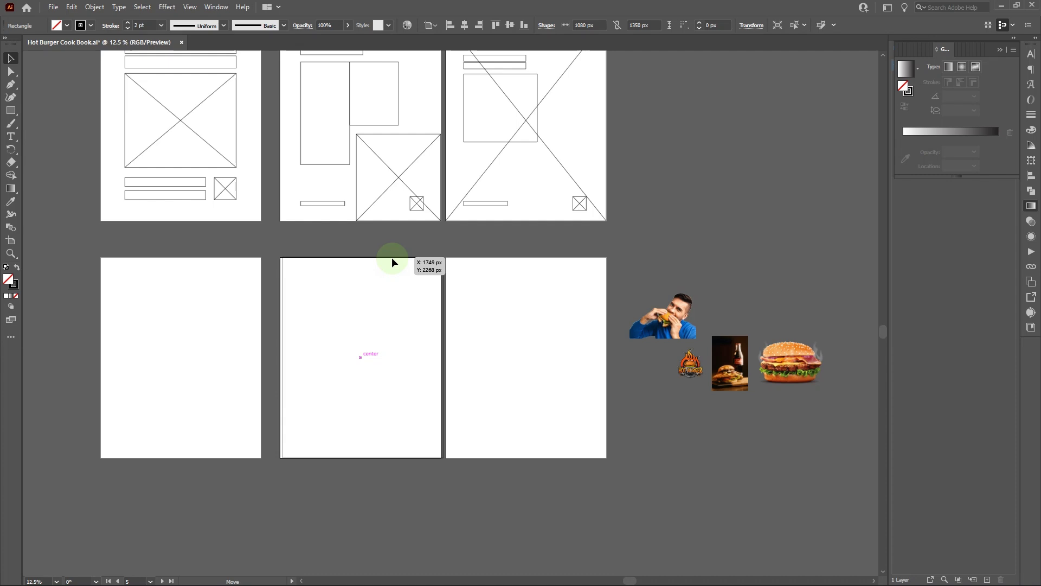
pyautogui.moveTo(391, 258); pyautogui.dragTo(428, 309)
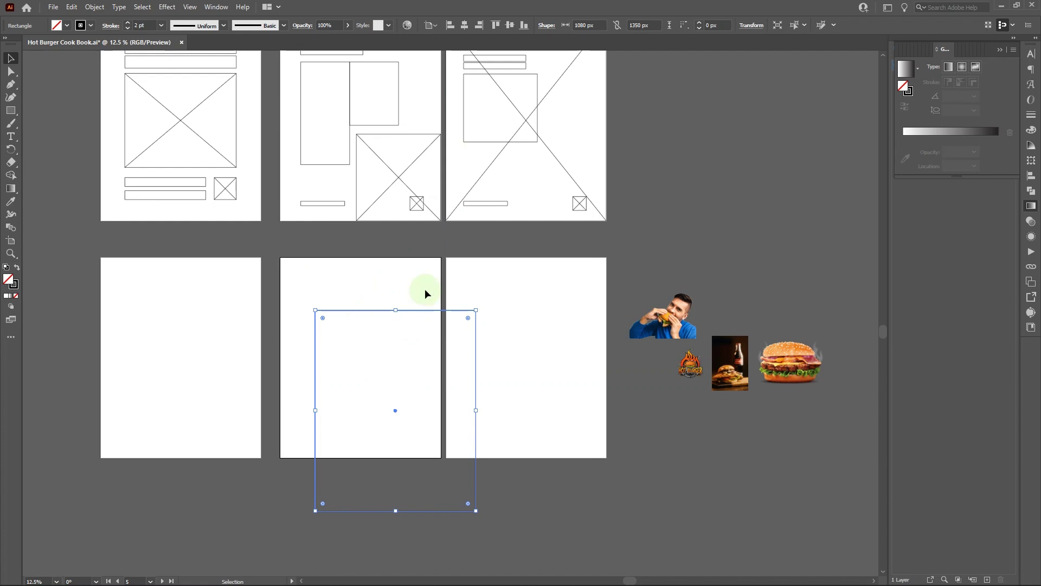
pyautogui.click(371, 259)
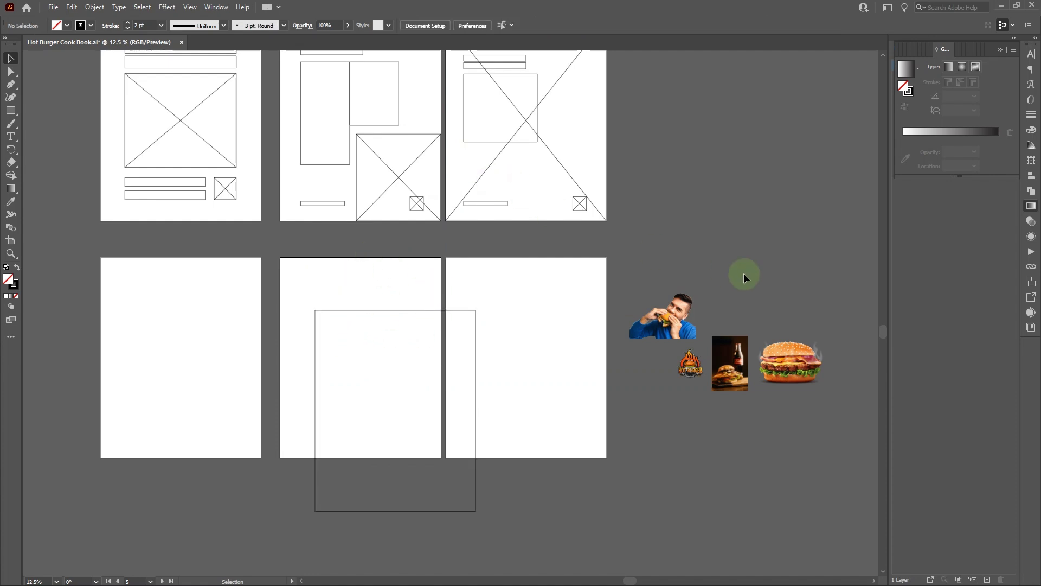
# Display the artboards list and make Artboard 3 copy, Artboard 1 copy and Artboard 2 copy active in turn.
pyautogui.click(1031, 282)
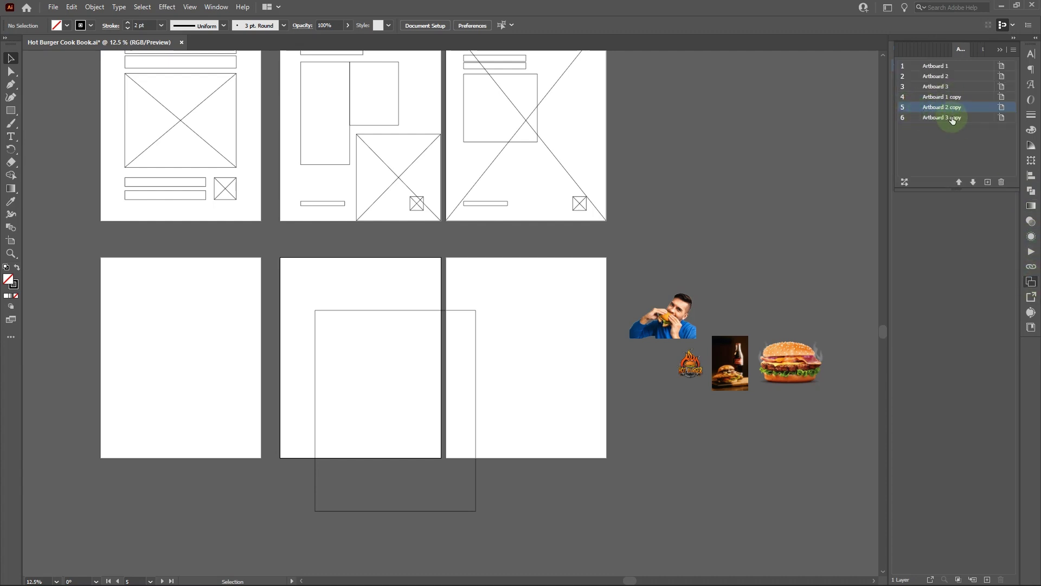
pyautogui.click(516, 333)
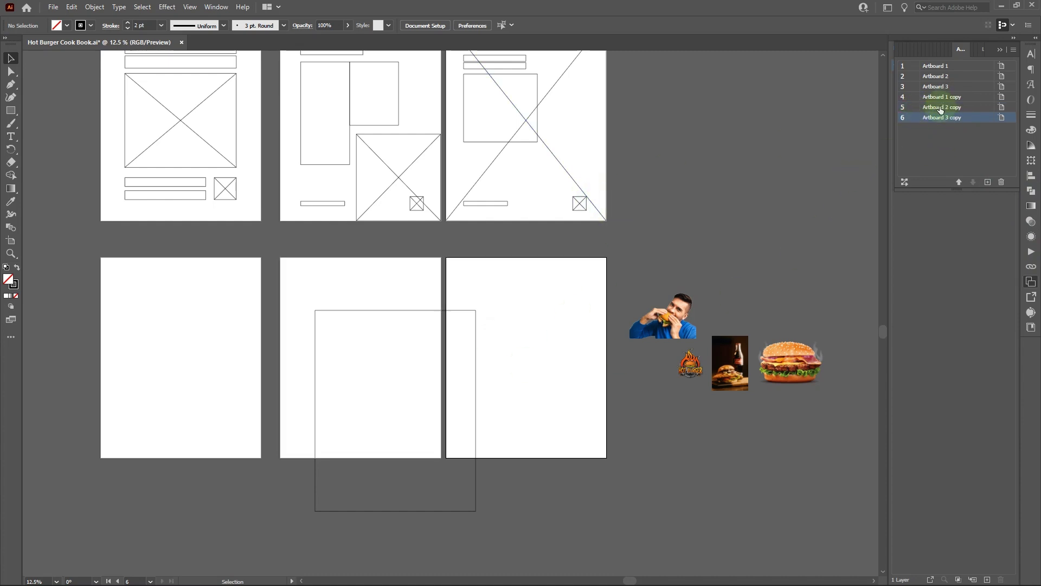
pyautogui.click(228, 305)
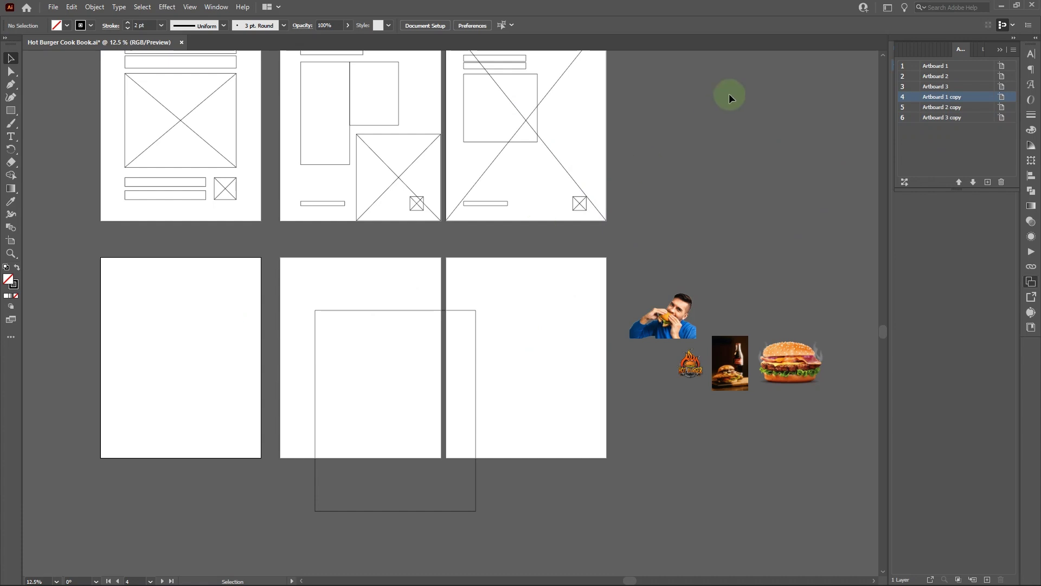
pyautogui.click(898, 97)
pyautogui.click(389, 280)
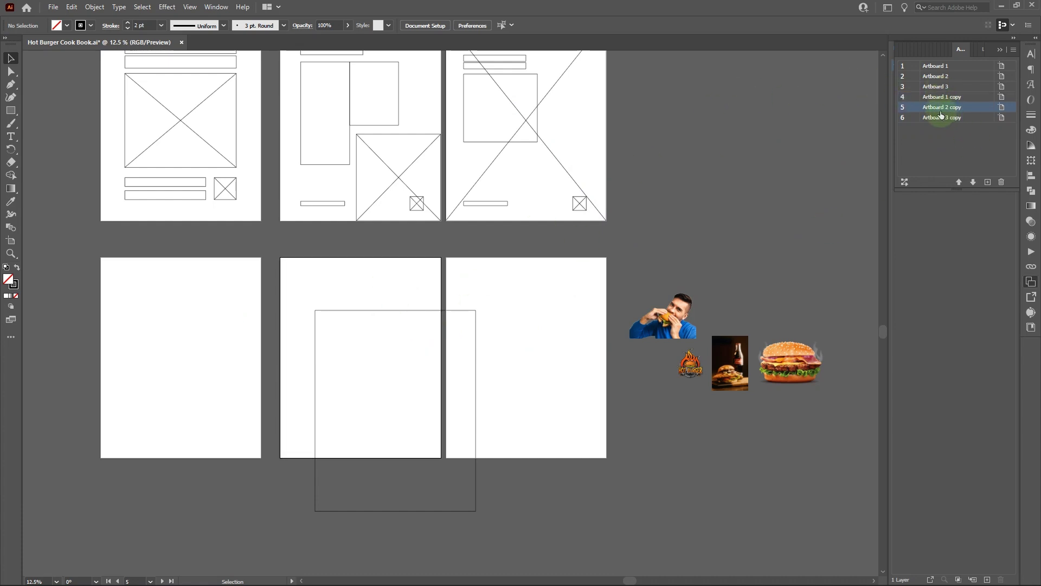
# Look through the list of available panels and collapse the whole panel dock to icons.
pyautogui.click(217, 6)
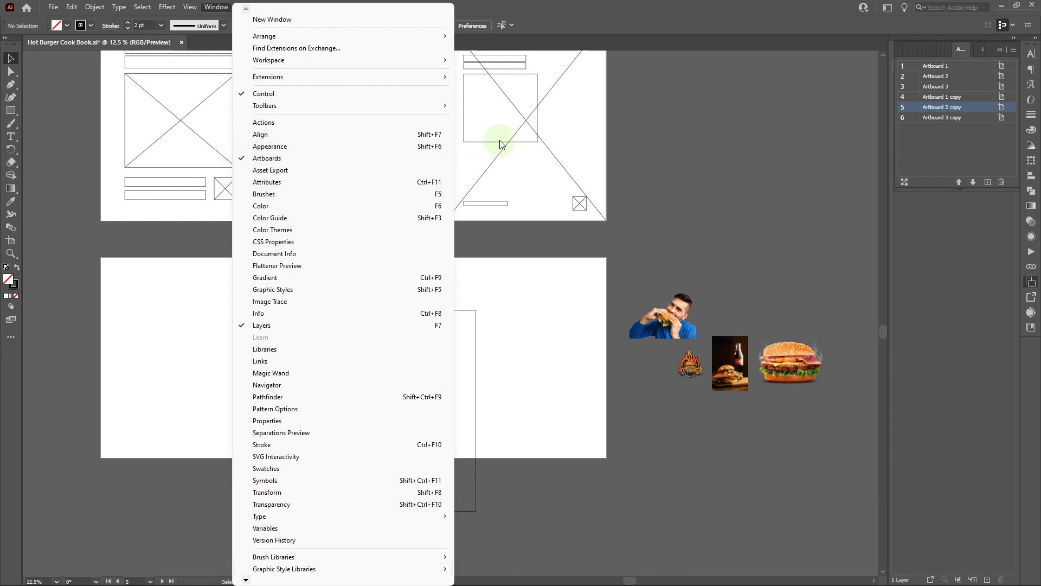
pyautogui.click(655, 193)
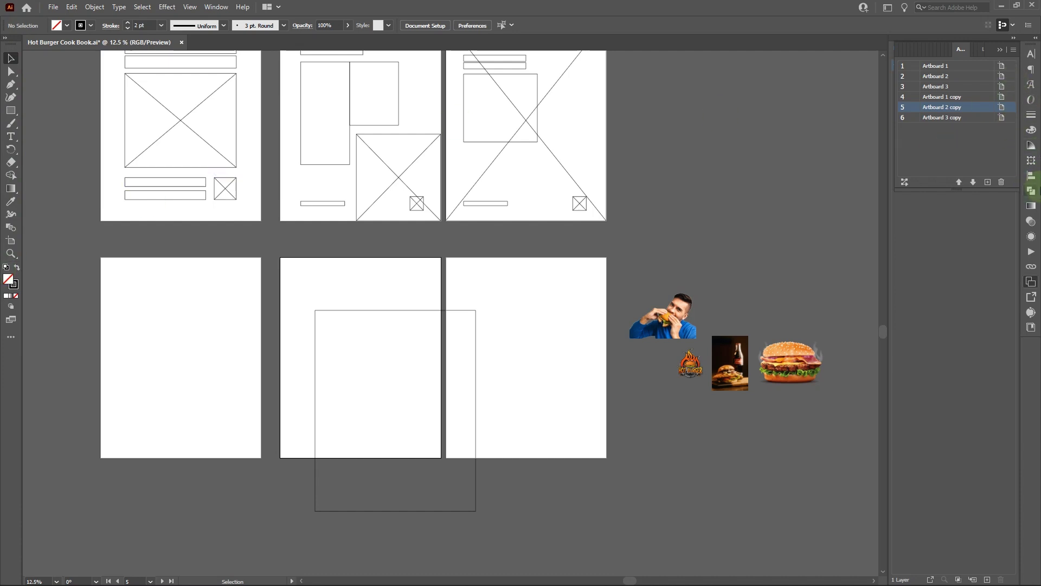
pyautogui.click(1001, 50)
pyautogui.click(1014, 39)
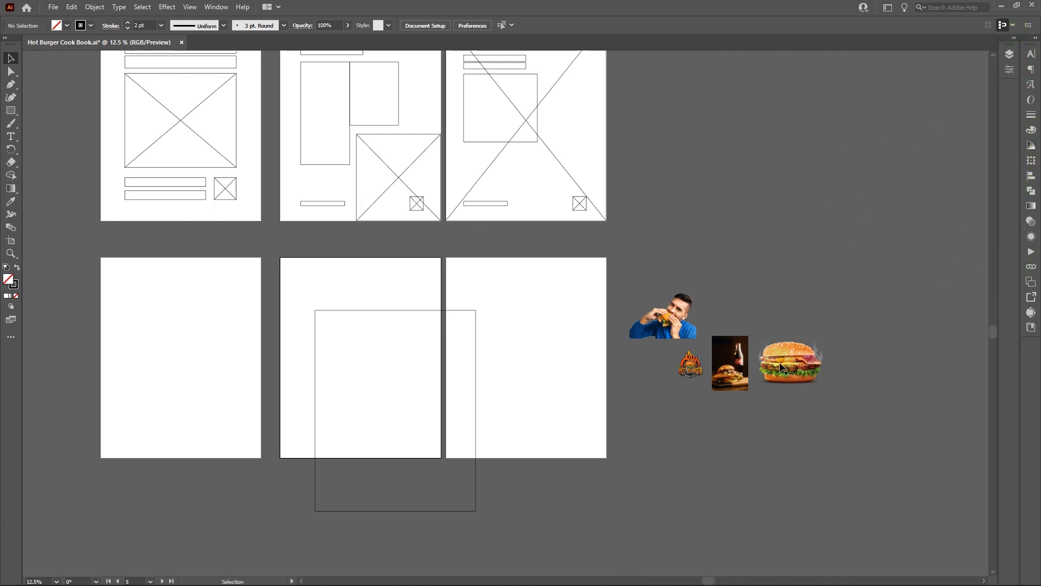
# Undock the Libraries and Image Trace panels and leave them floating over the canvas near the images.
pyautogui.scroll(5, 230, 297)
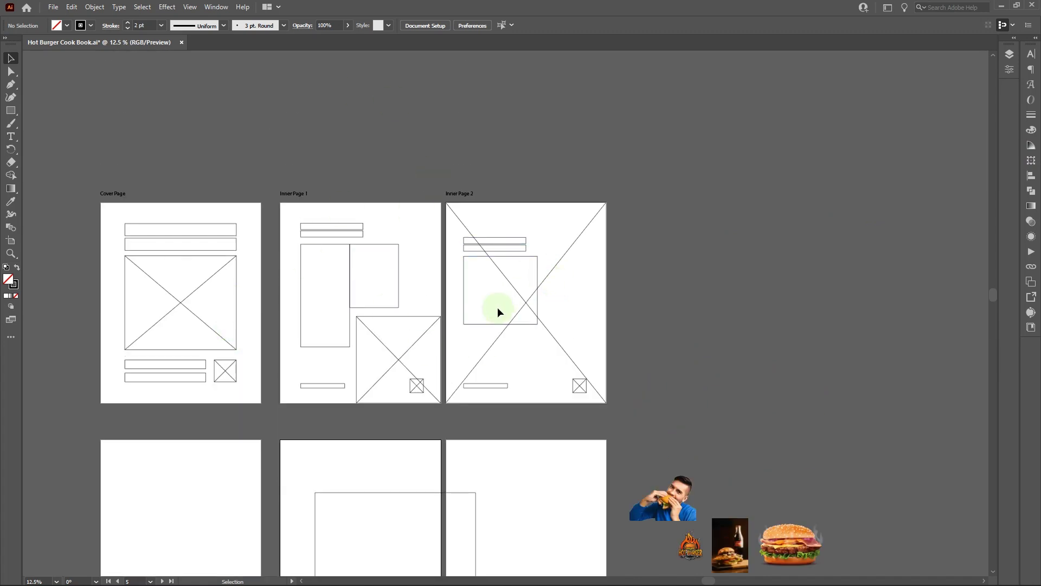
pyautogui.scroll(-5, 497, 307)
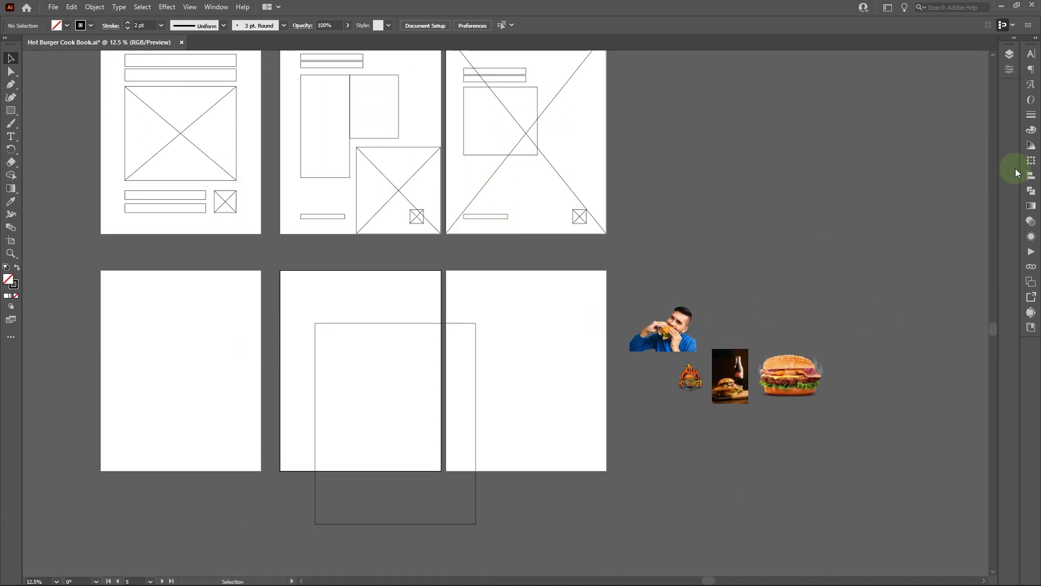
pyautogui.moveTo(1035, 287); pyautogui.dragTo(784, 211)
pyautogui.click(763, 198)
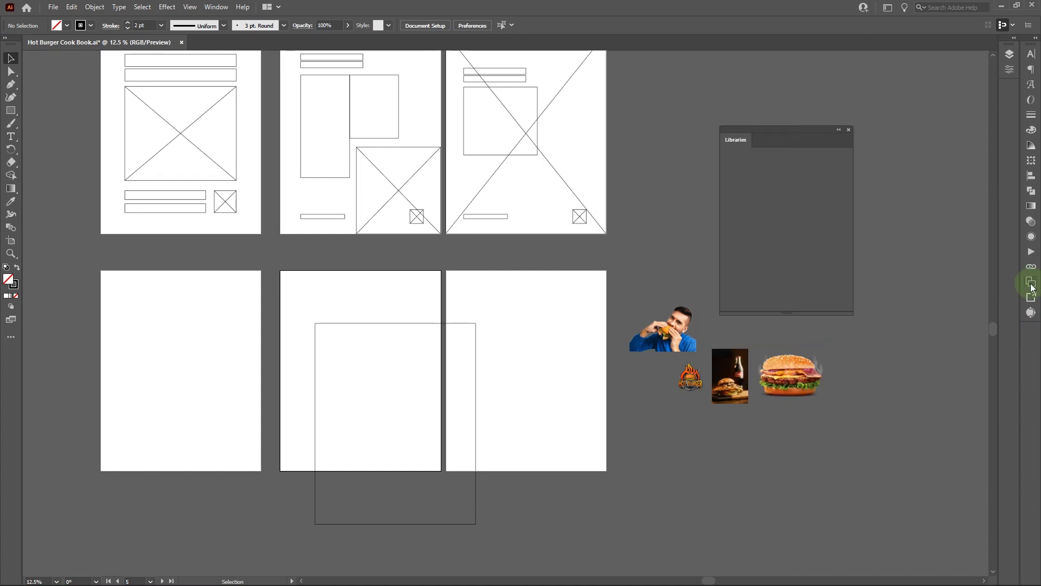
pyautogui.moveTo(1037, 323); pyautogui.dragTo(707, 382)
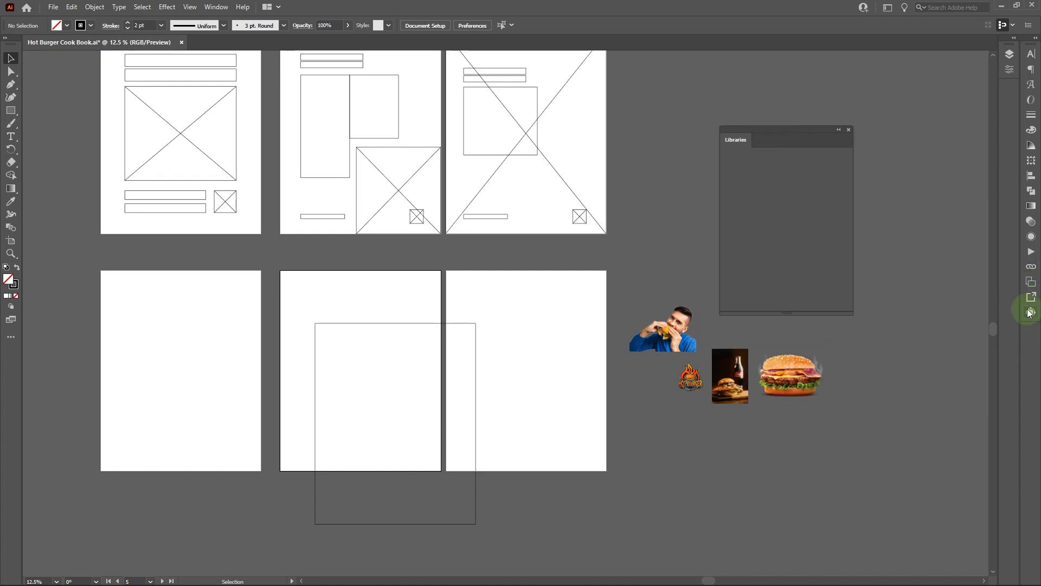
pyautogui.click(706, 371)
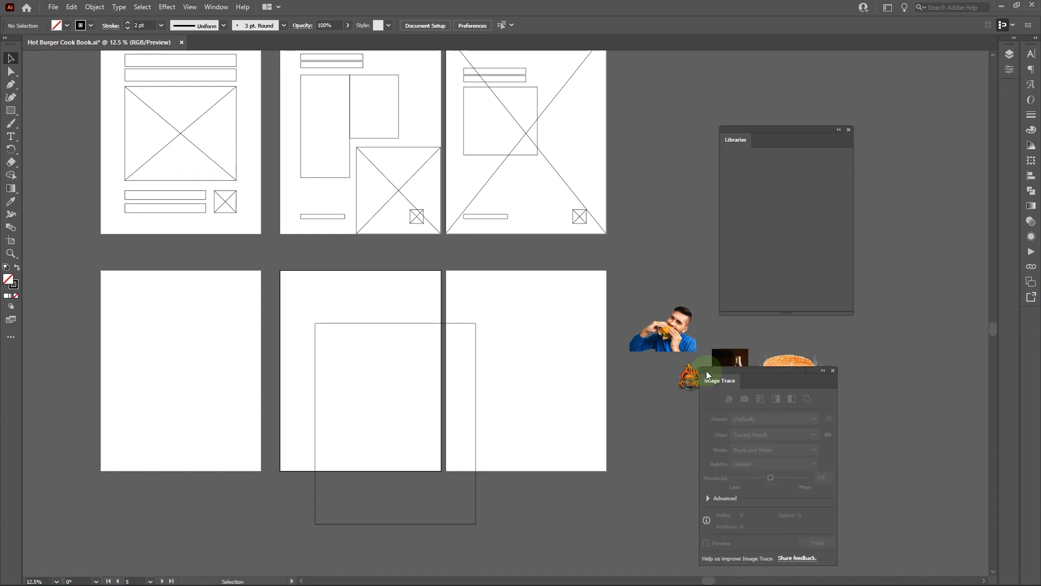
# Collapse the floating Libraries and Image Trace panels to icons and dock both at the end of the panel icon column.
pyautogui.moveTo(751, 373)
pyautogui.mouseDown()
pyautogui.moveTo(671, 296)
pyautogui.moveTo(621, 335)
pyautogui.mouseUp()
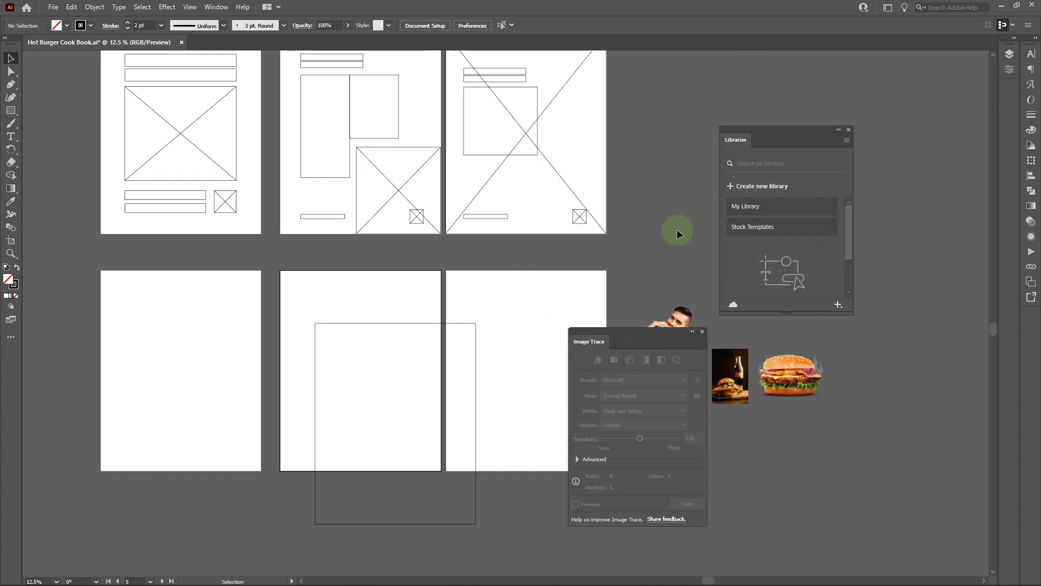
pyautogui.click(838, 132)
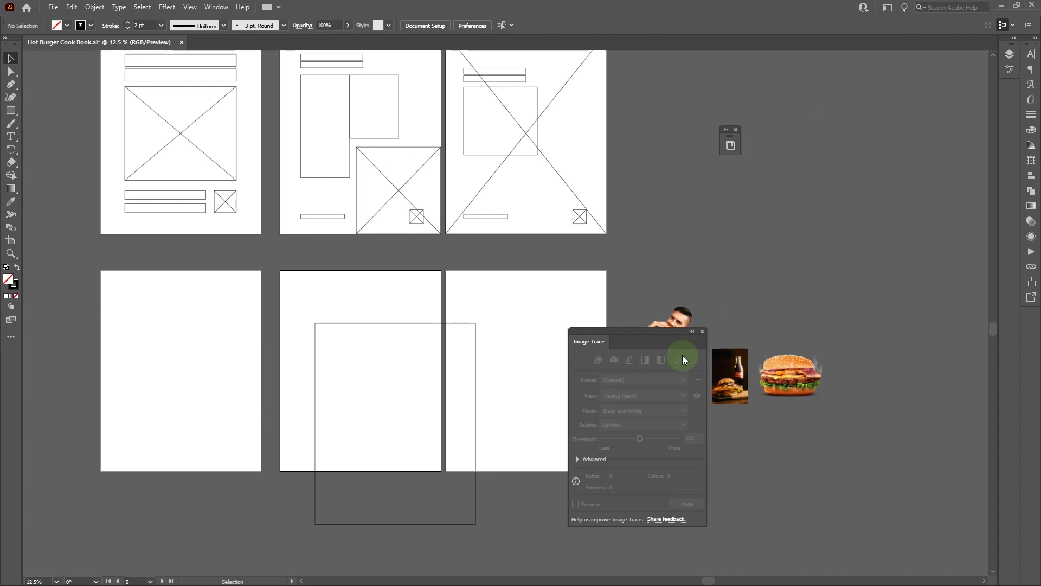
pyautogui.click(692, 331)
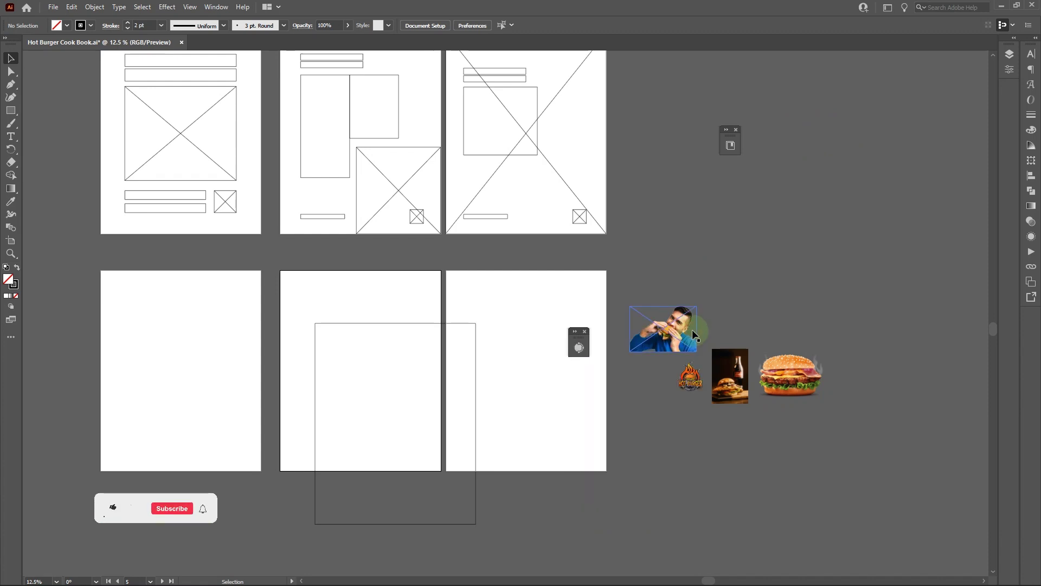
pyautogui.click(620, 338)
pyautogui.moveTo(580, 337)
pyautogui.mouseDown()
pyautogui.moveTo(995, 286)
pyautogui.moveTo(1028, 305)
pyautogui.mouseUp()
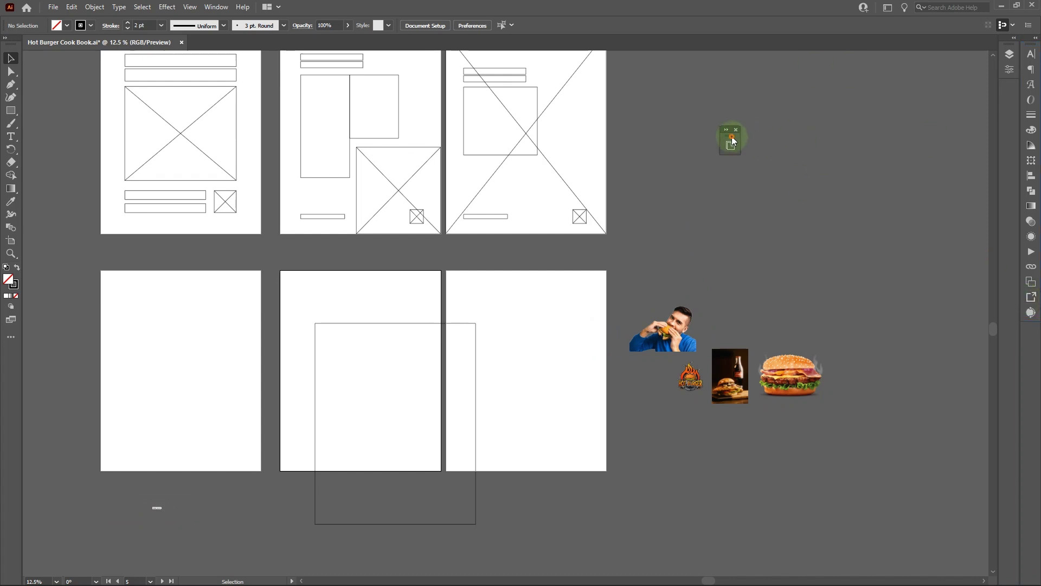
pyautogui.moveTo(731, 135); pyautogui.dragTo(1033, 318)
# Switch the screen mode to Full Screen with Menu Bar Mode and from there to Full Screen Mode.
pyautogui.click(190, 7)
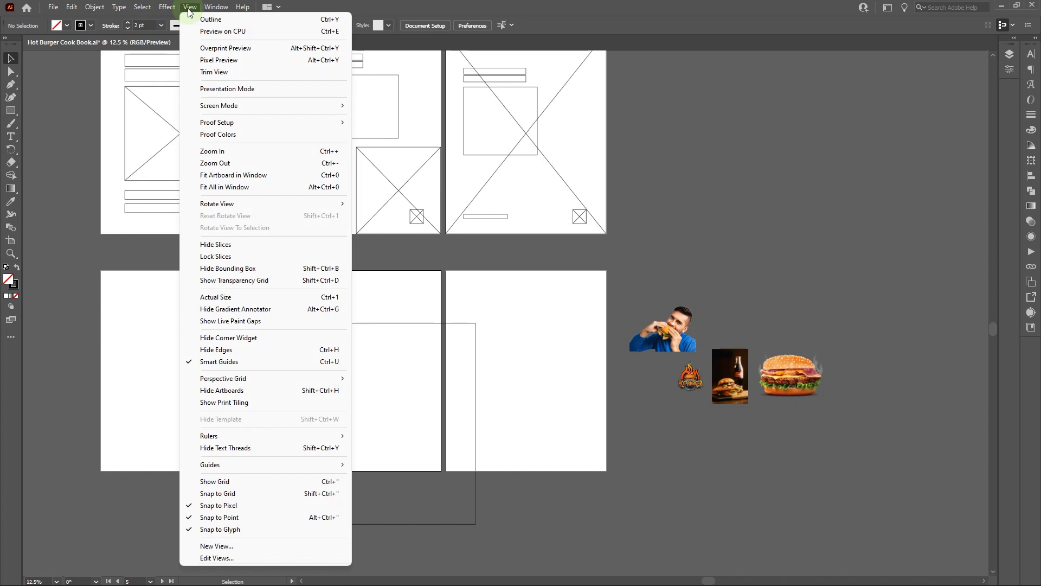
pyautogui.moveTo(265, 106)
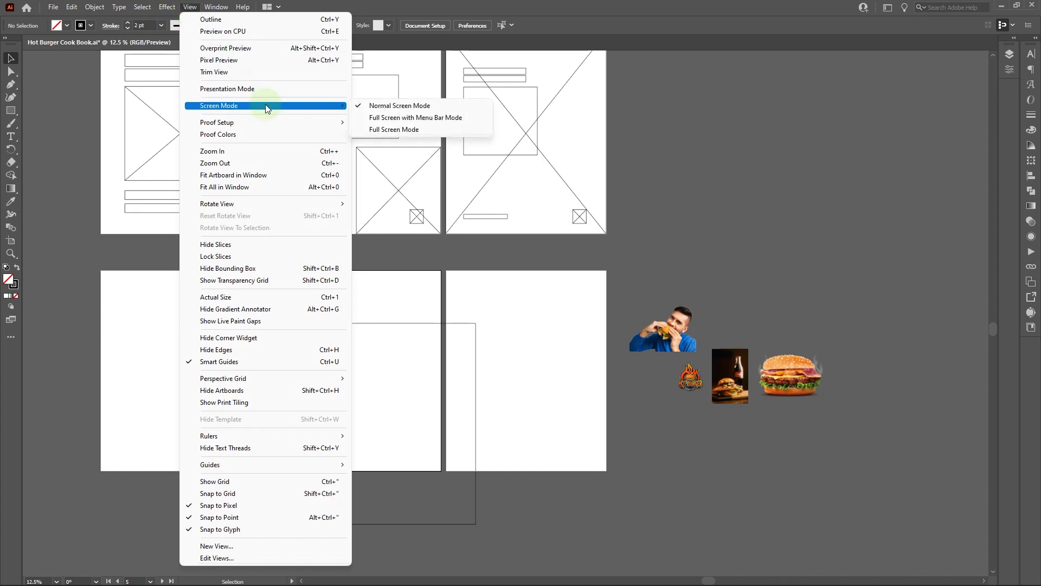
pyautogui.click(402, 118)
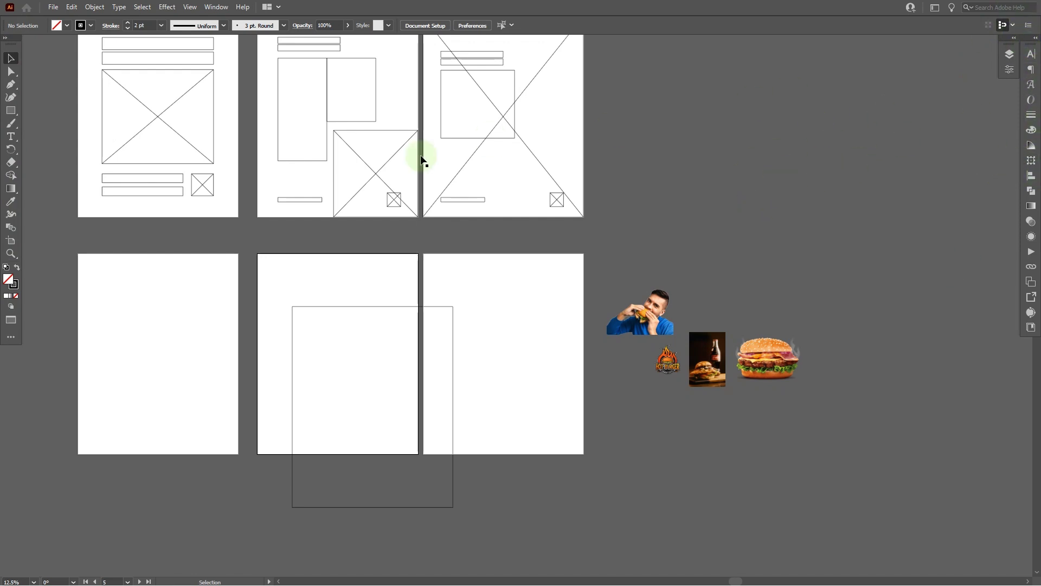
pyautogui.click(190, 8)
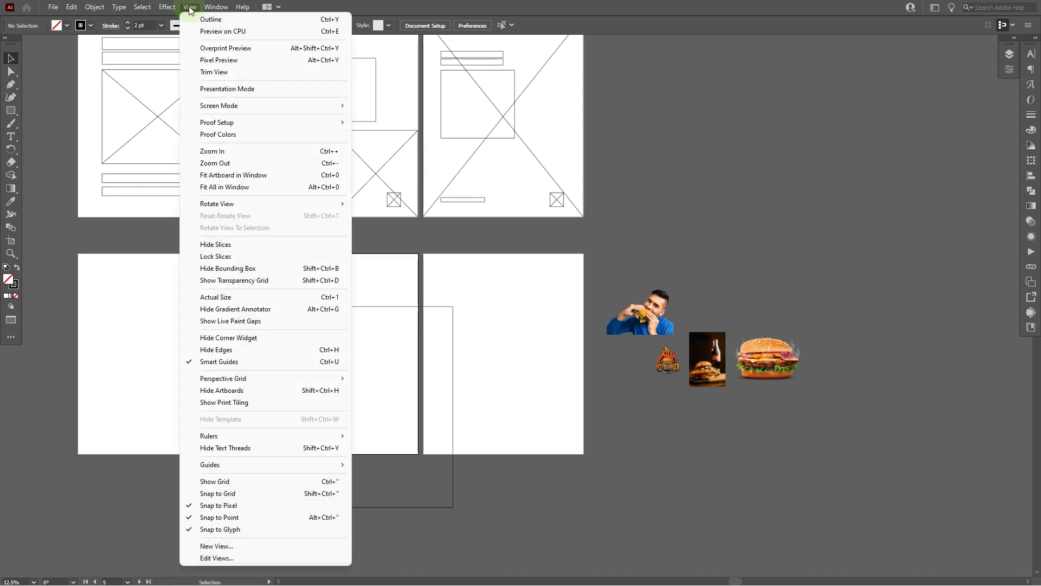
pyautogui.moveTo(329, 106)
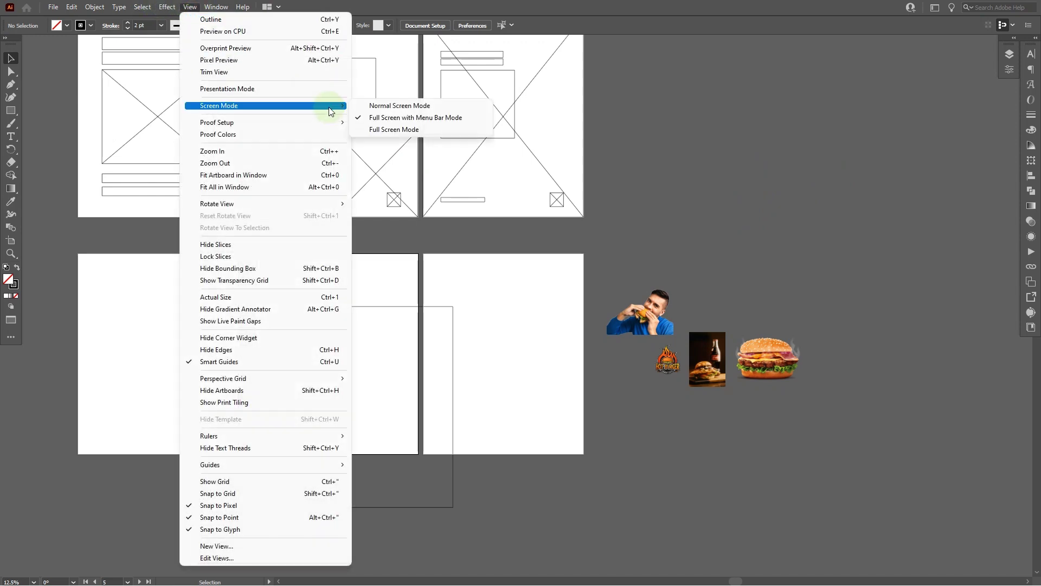
pyautogui.click(392, 130)
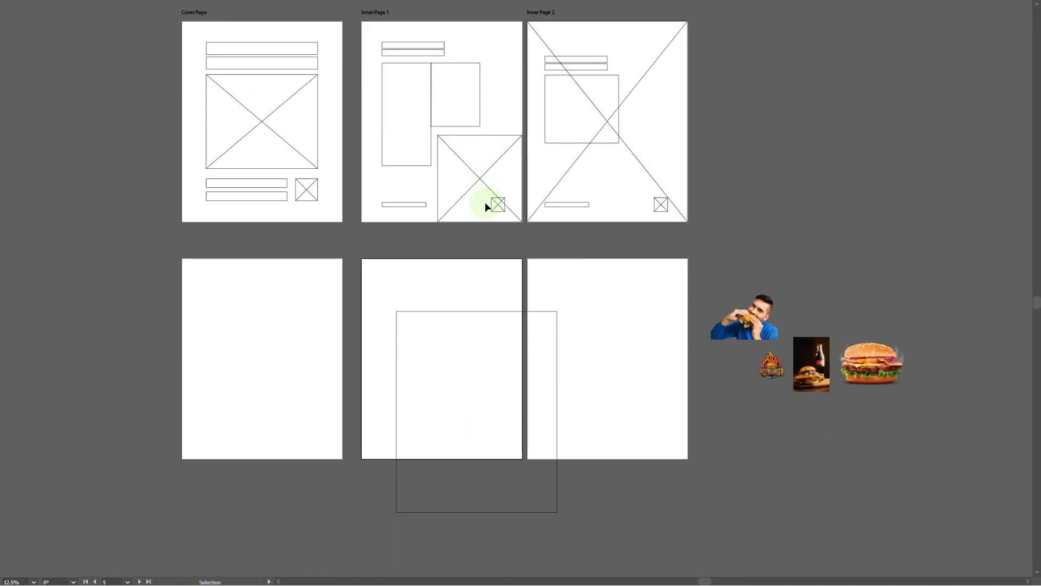
# Move the 1080 × 1350 px rectangle slightly up and to the right over the middle and third blank artboards.
pyautogui.click(567, 226)
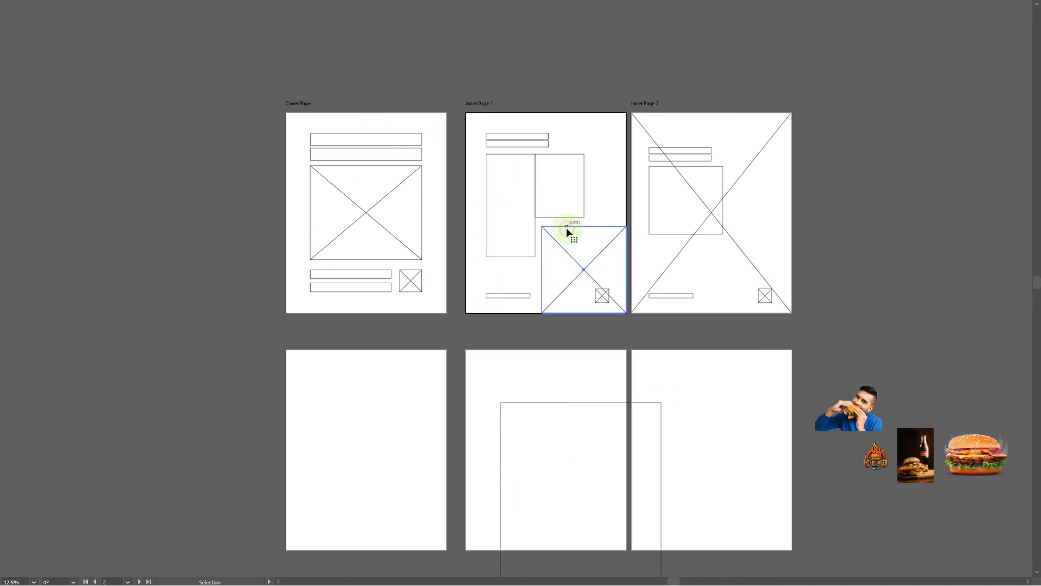
pyautogui.click(611, 403)
pyautogui.moveTo(611, 403); pyautogui.dragTo(618, 378)
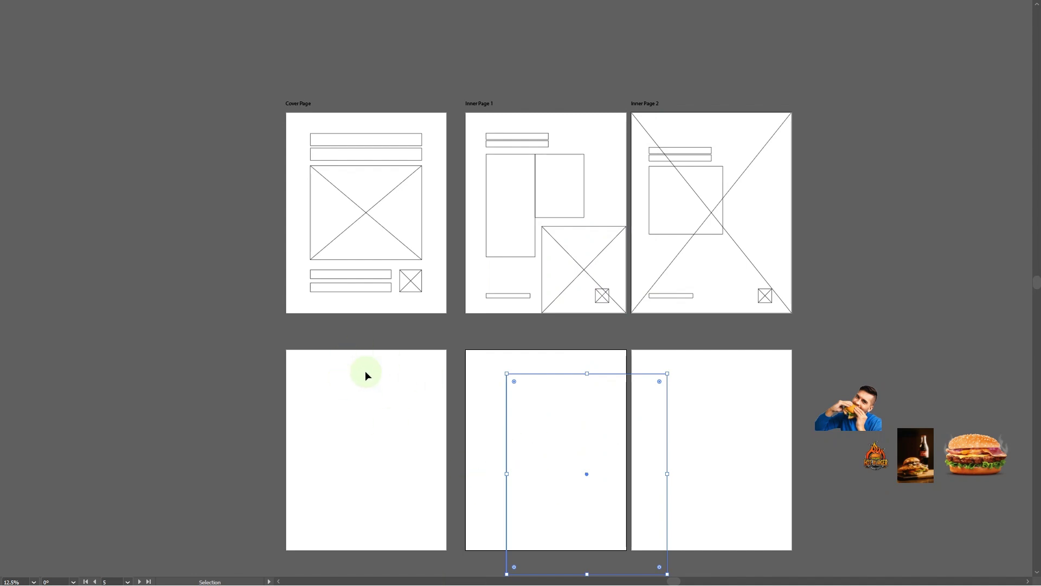
# Try moving Artboard 1 copy with the Artboard tool, undo the move and return to the Selection tool.
pyautogui.hotkey('shift', 'o')
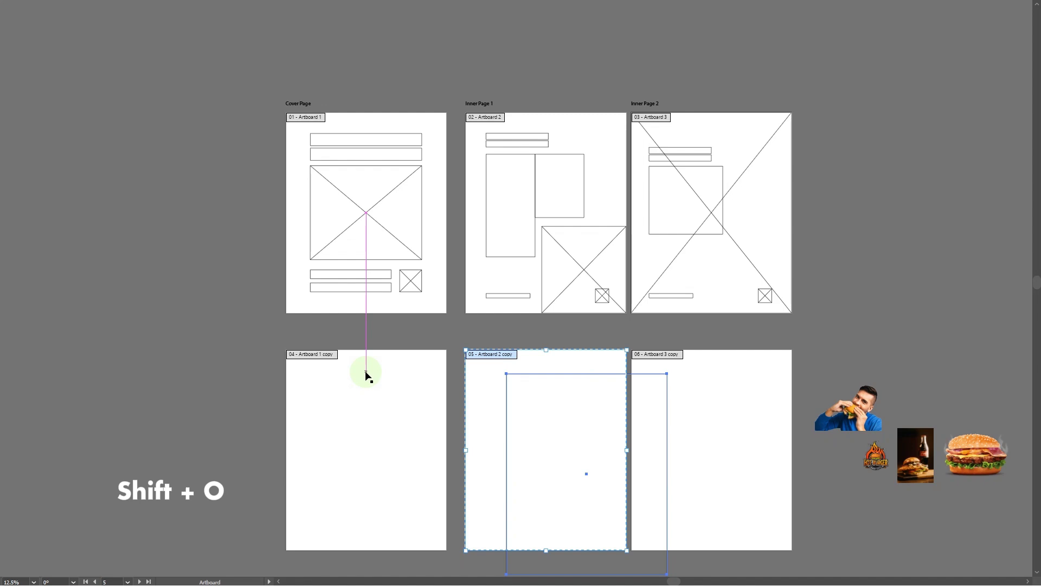
pyautogui.click(419, 387)
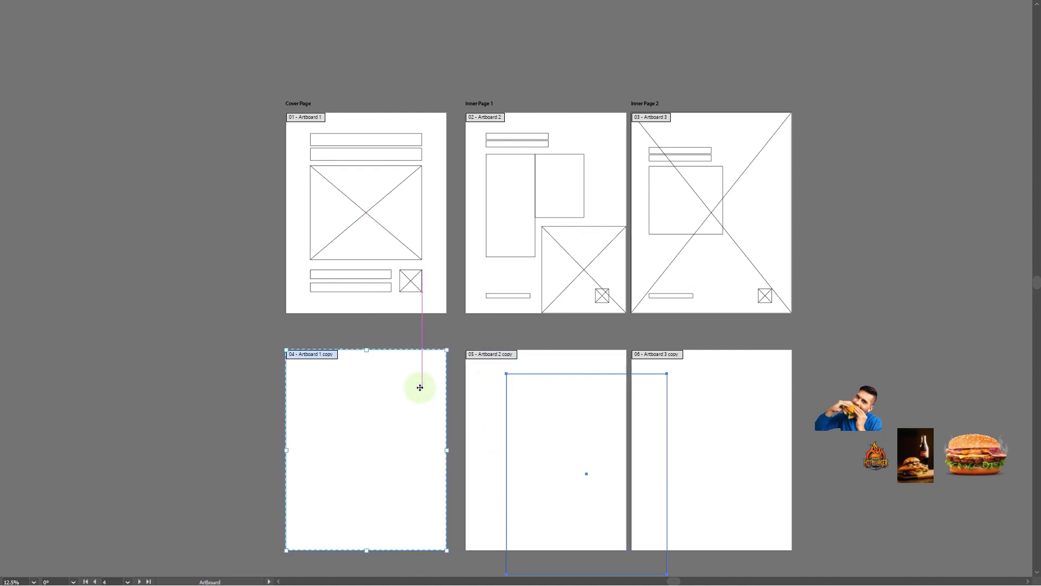
pyautogui.moveTo(420, 387); pyautogui.dragTo(378, 403)
pyautogui.hotkey('ctrl', 'z')
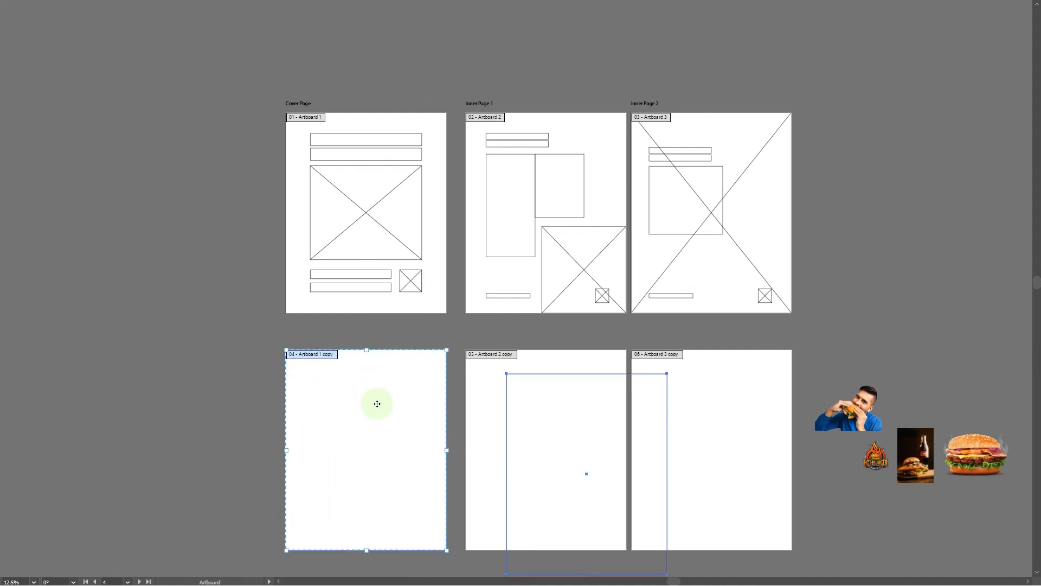
pyautogui.press('v')
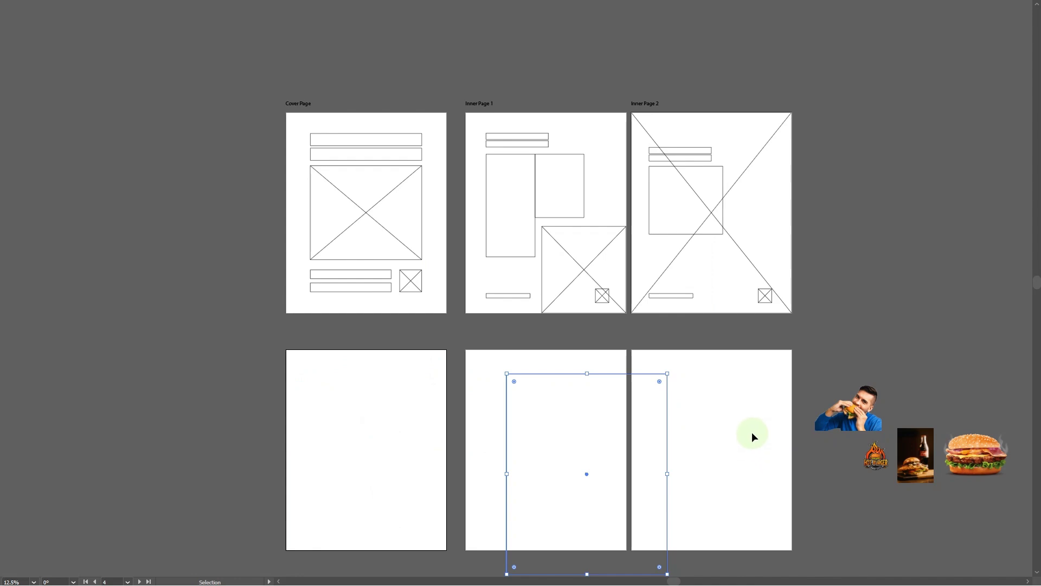
# Try drawing a rectangle inside the first blank artboard with the Rectangle tool.
pyautogui.press('m')
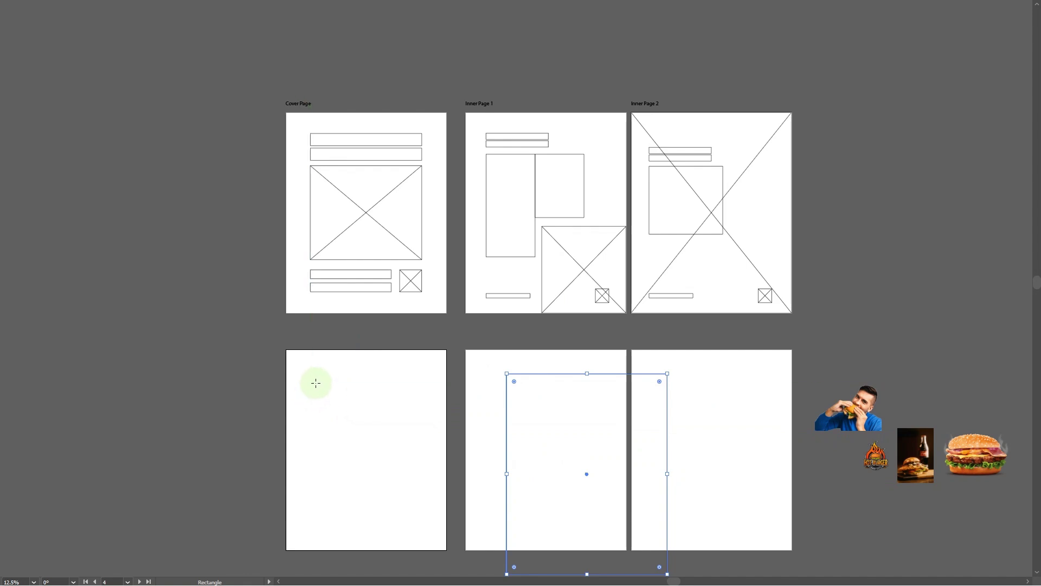
pyautogui.moveTo(309, 374); pyautogui.dragTo(391, 457)
pyautogui.press('v')
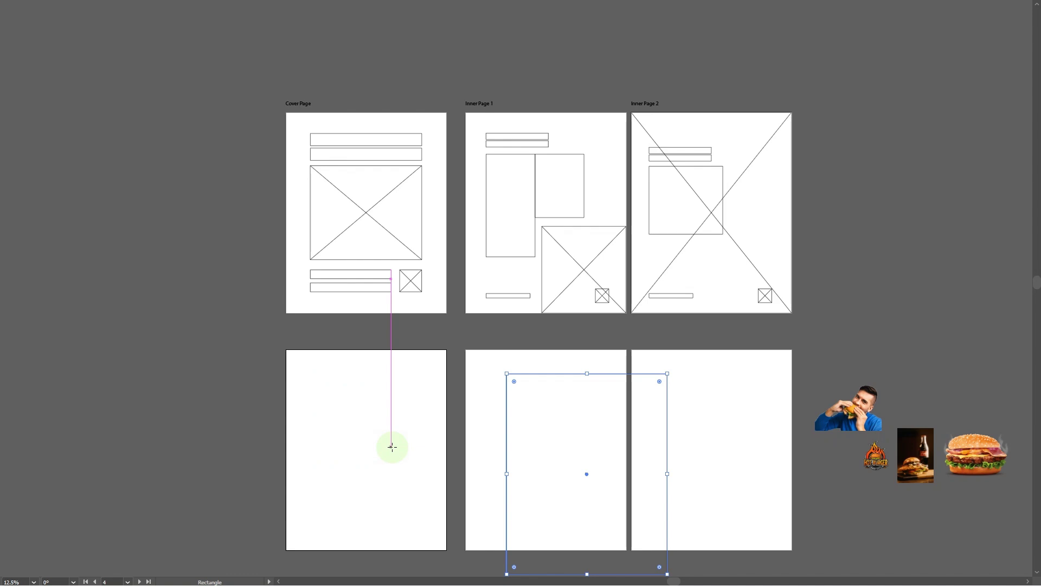
# Draw an area text frame on the first blank artboard, clear its placeholder text and delete the frame.
pyautogui.press('t')
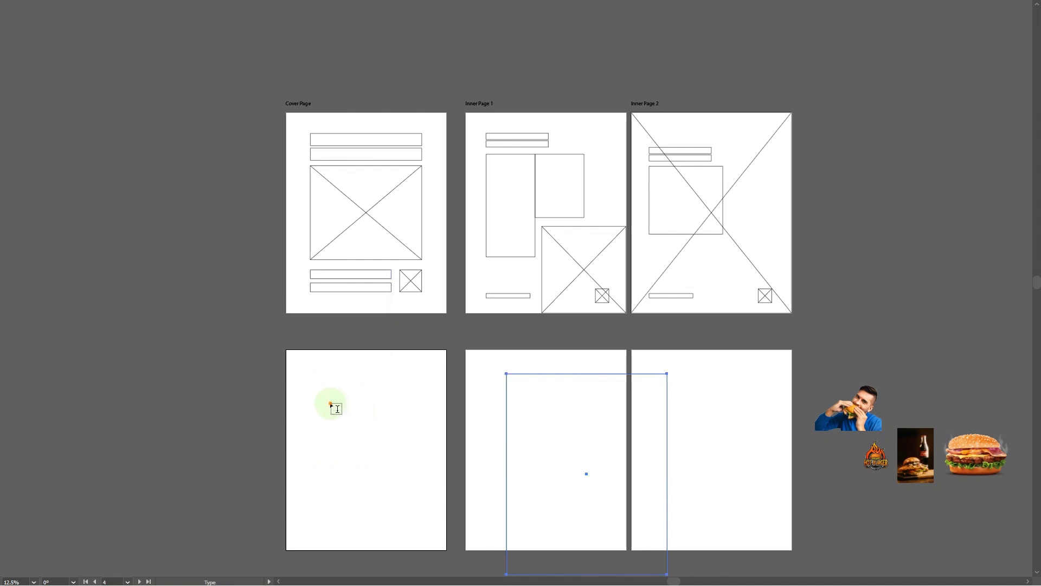
pyautogui.moveTo(330, 403); pyautogui.dragTo(423, 499)
pyautogui.press('BackSpace')
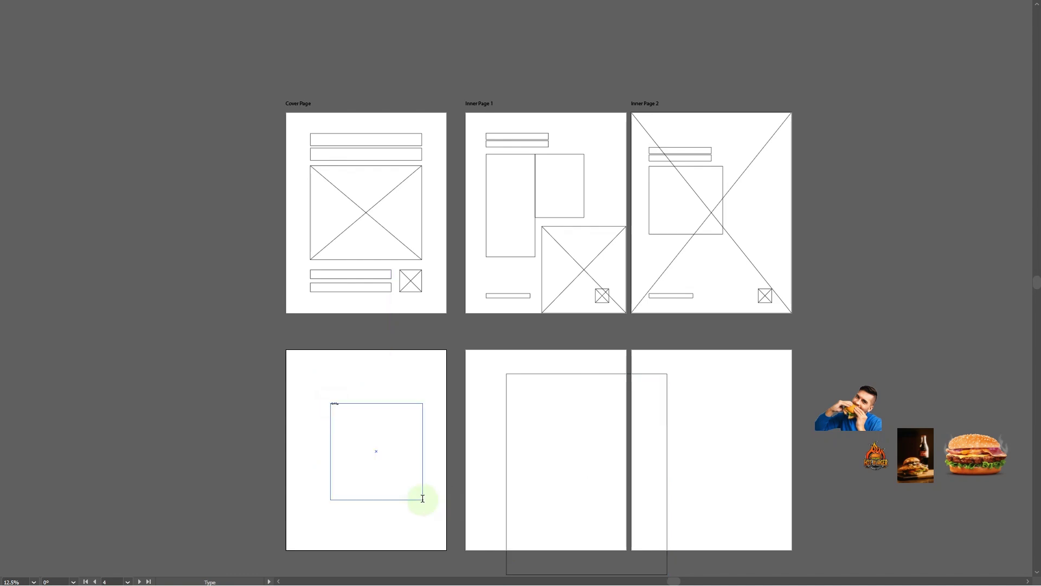
pyautogui.hotkey('ctrl', 'a')
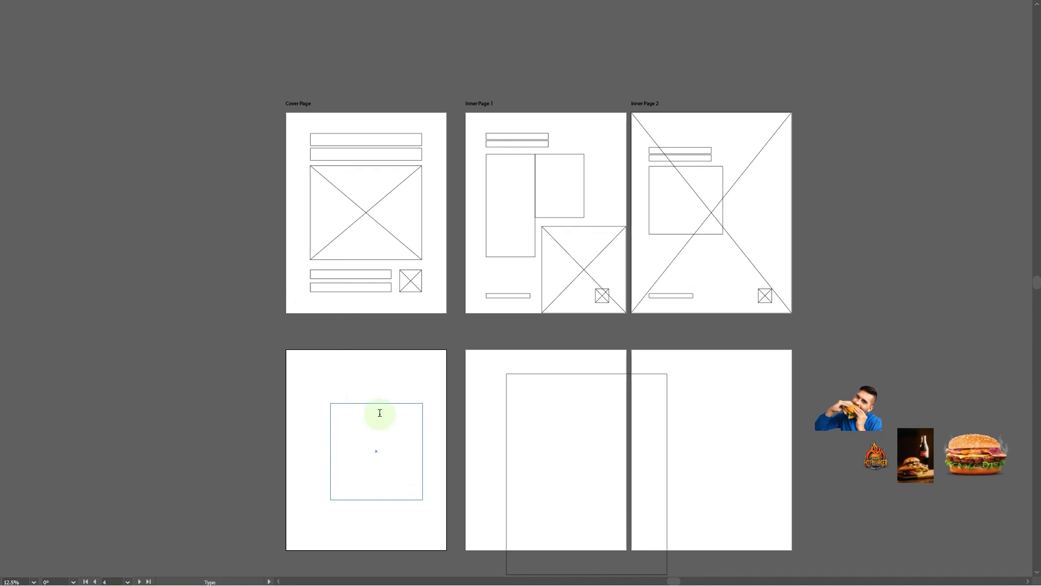
pyautogui.press('Escape')
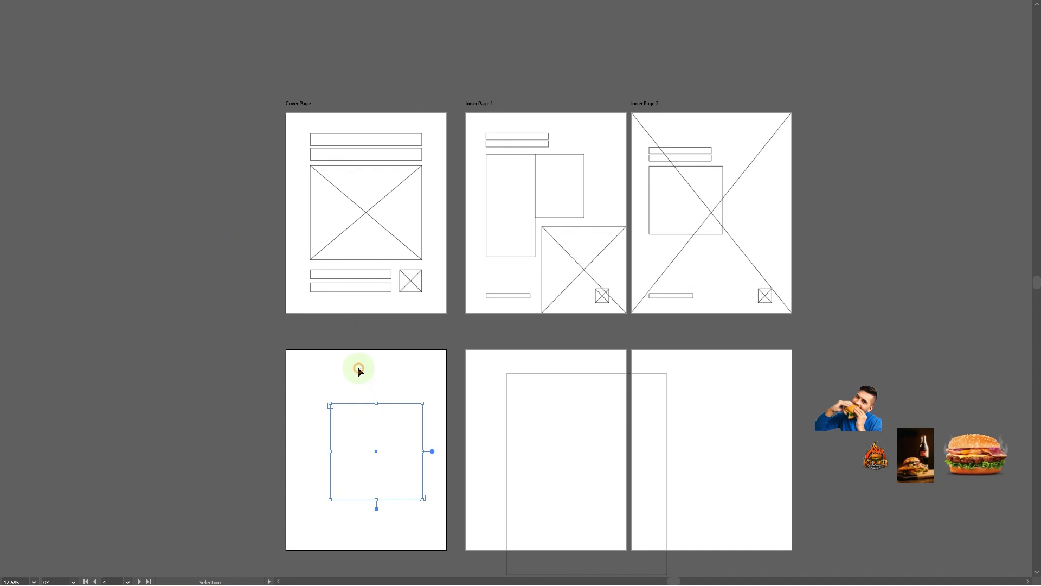
pyautogui.click(357, 366)
pyautogui.moveTo(346, 380); pyautogui.dragTo(394, 521)
pyautogui.press('Delete')
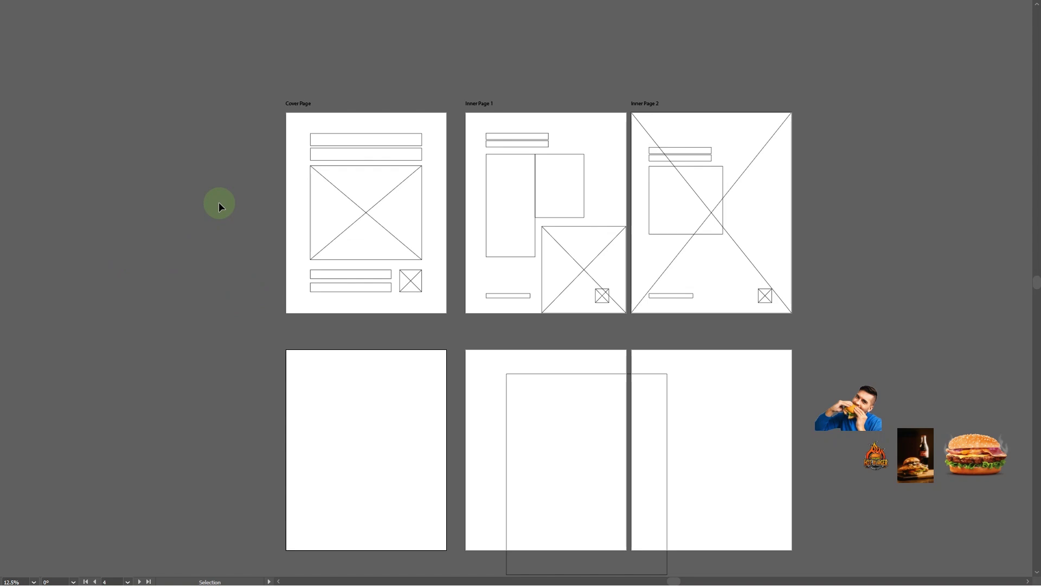
# Cycle repeatedly through the screen modes and finish in Normal Screen Mode.
pyautogui.press('f')
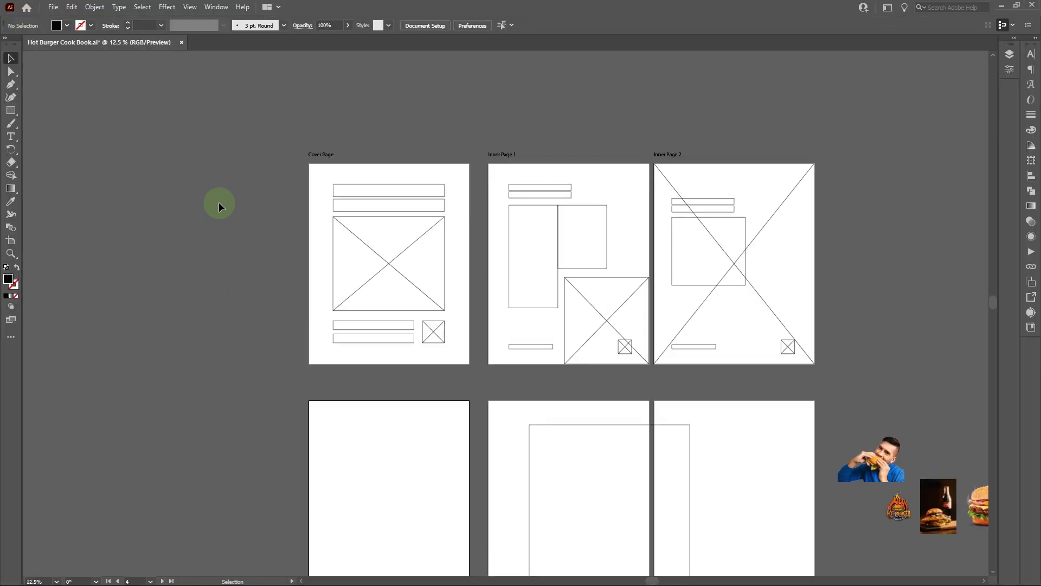
pyautogui.press('f')
pyautogui.press('f')
pyautogui.press('f')
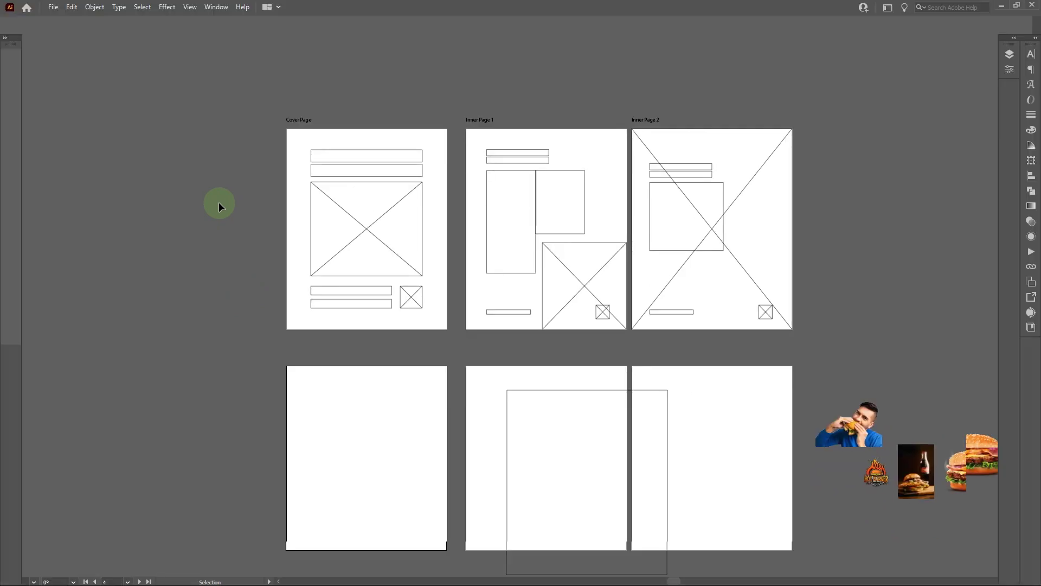
pyautogui.press('f')
pyautogui.press('f')
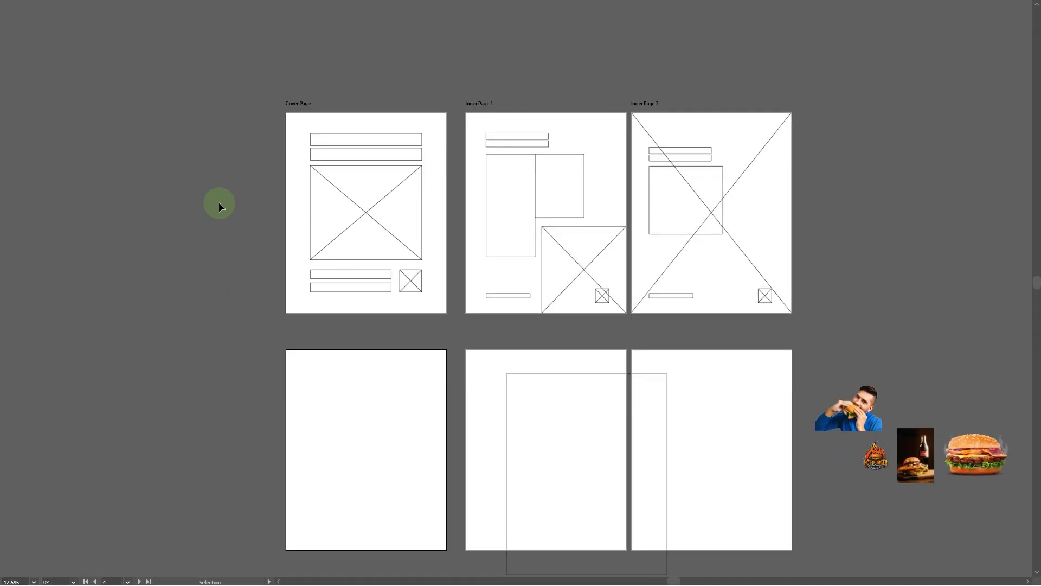
pyautogui.press('f')
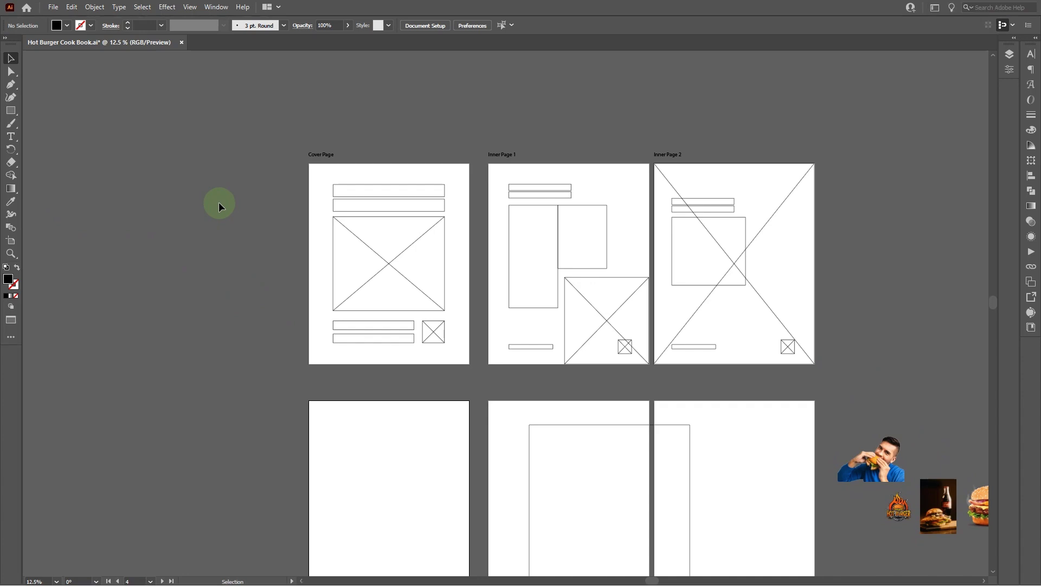
pyautogui.press('f')
pyautogui.press('f')
pyautogui.press('f')
pyautogui.press('f')
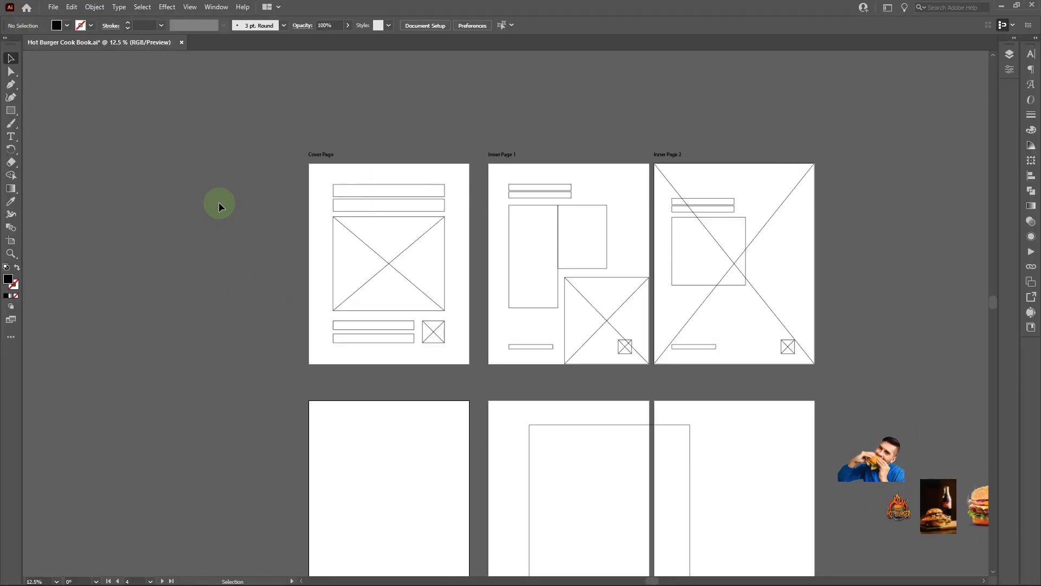
# Make Artboard 2 copy active and centre the 1080 × 1350 px rectangle on it horizontally and vertically.
pyautogui.scroll(-5, 476, 336)
pyautogui.hscroll(4, 476, 339)
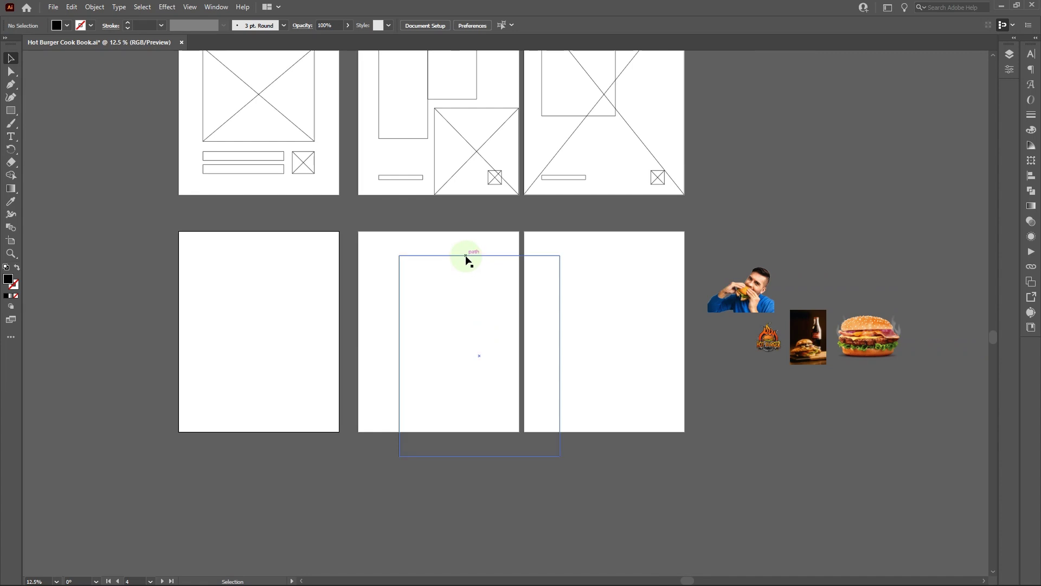
pyautogui.click(471, 338)
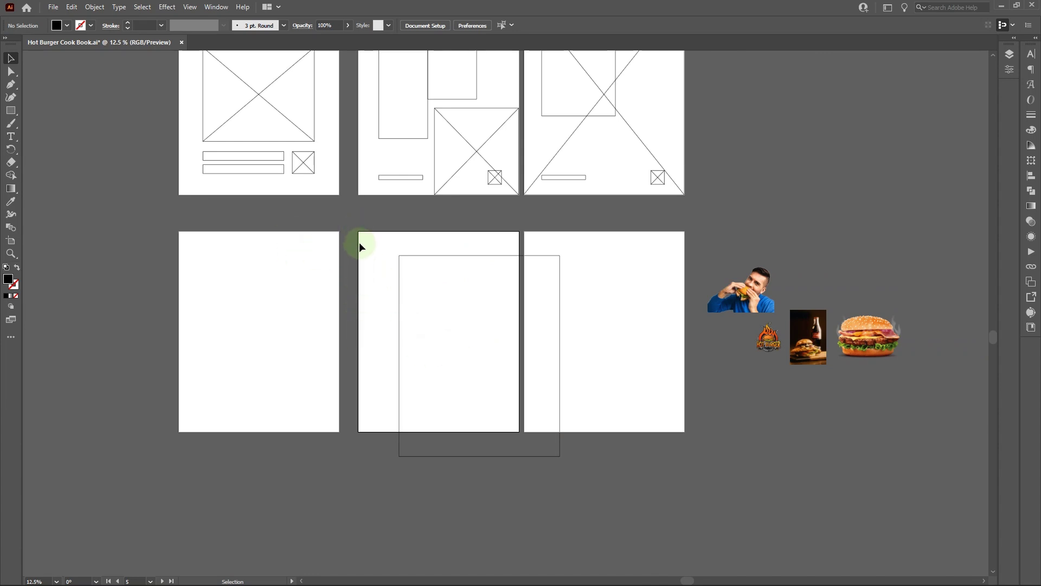
pyautogui.click(298, 273)
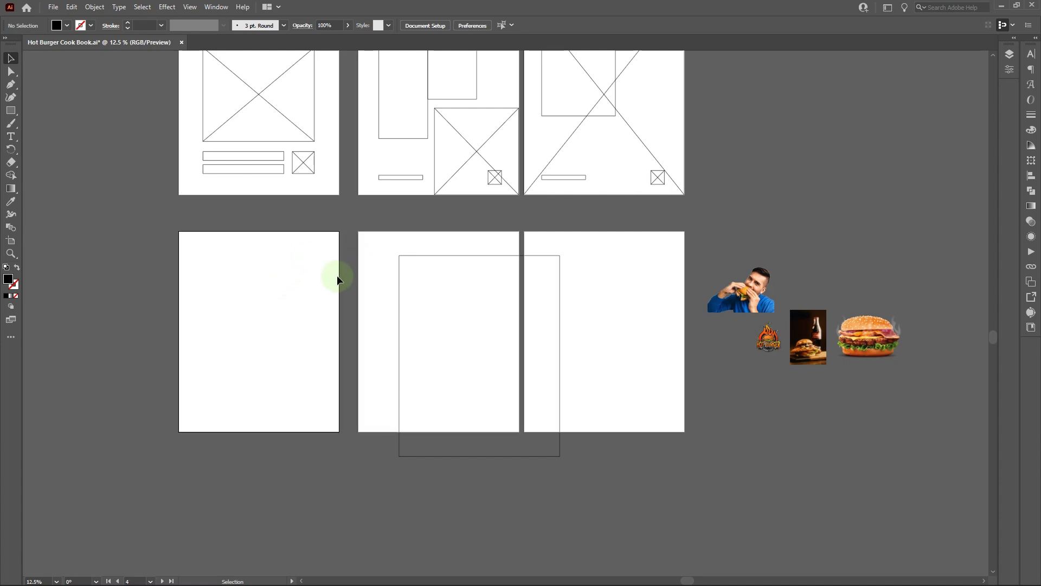
pyautogui.click(390, 247)
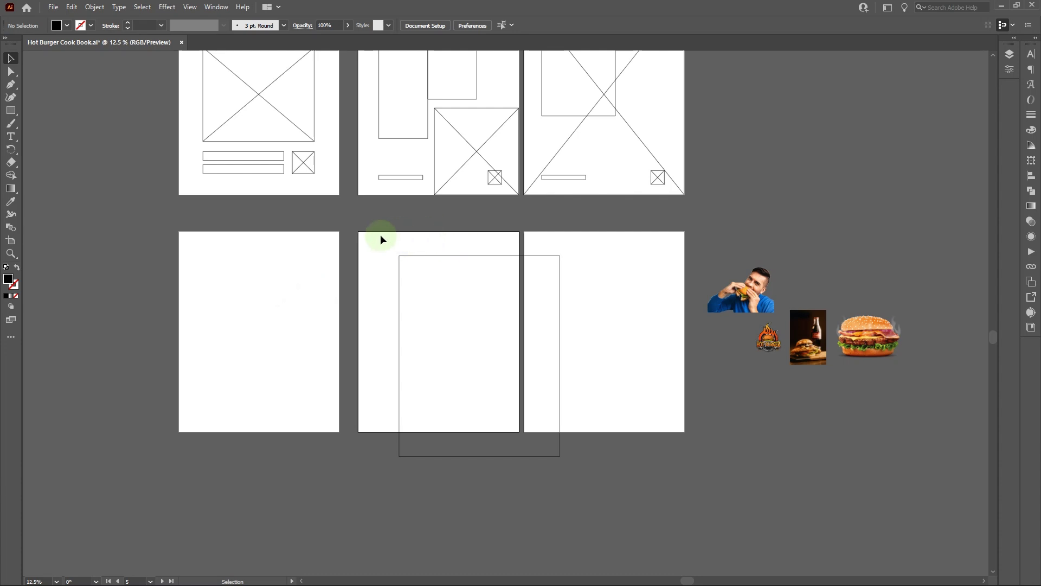
pyautogui.click(419, 259)
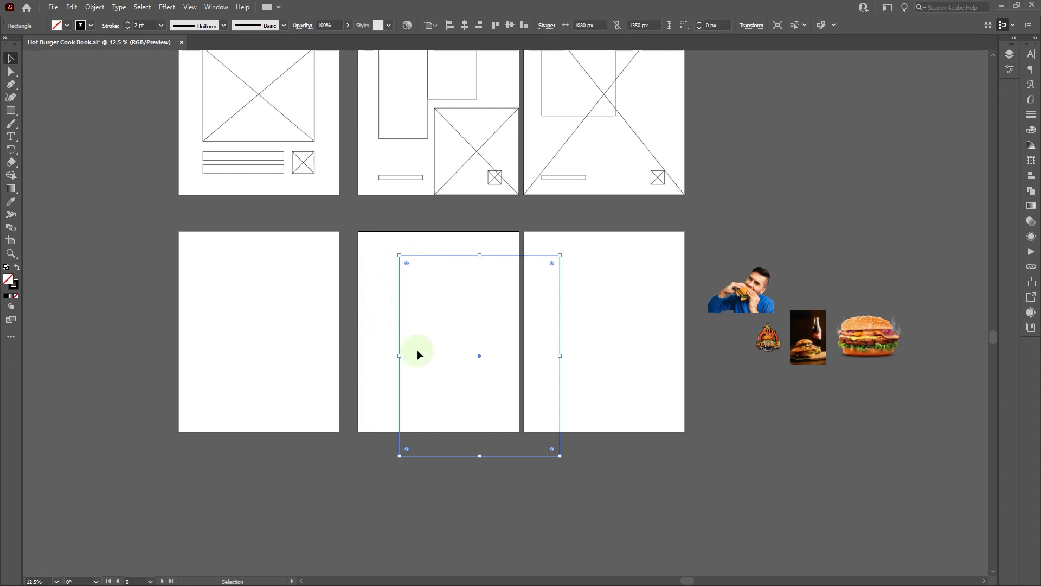
pyautogui.click(464, 25)
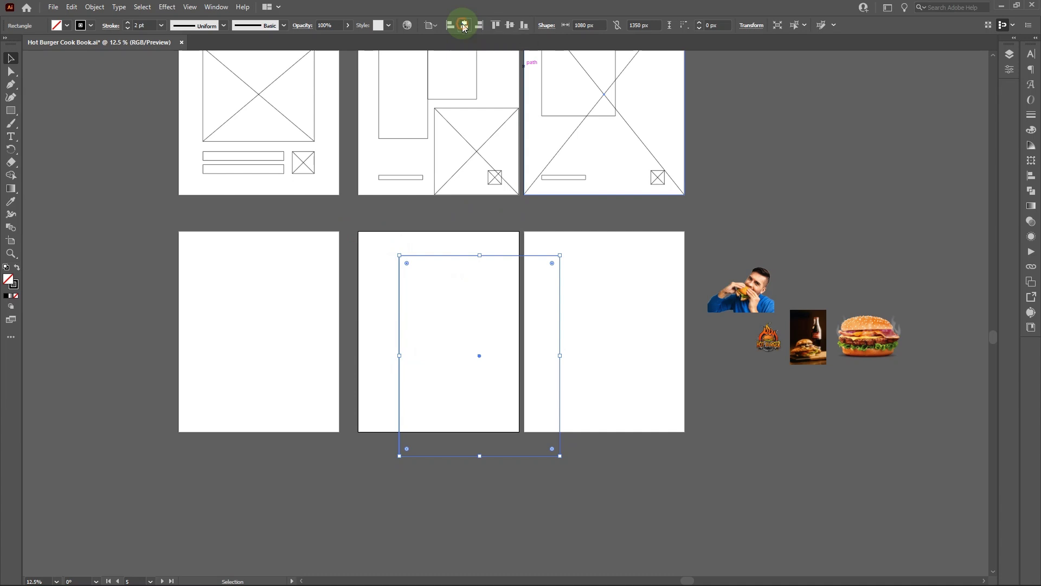
pyautogui.click(512, 26)
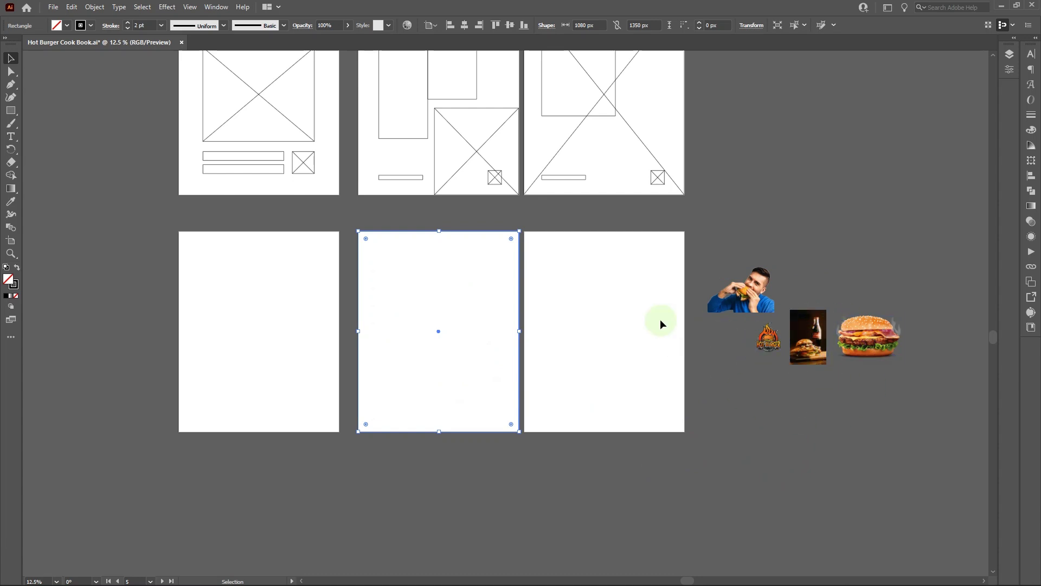
pyautogui.doubleClick(12, 282)
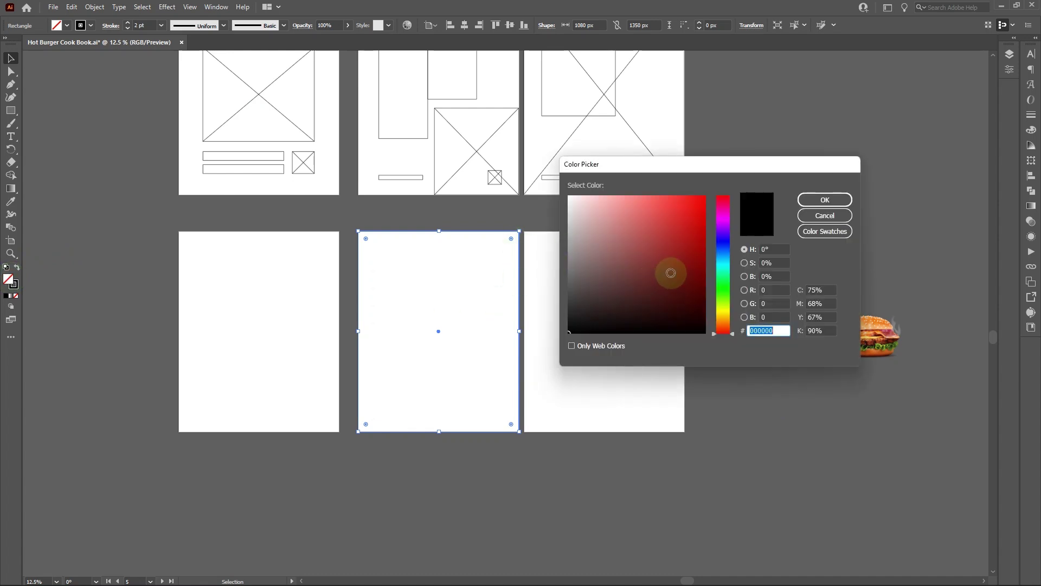
pyautogui.moveTo(746, 168); pyautogui.dragTo(614, 159)
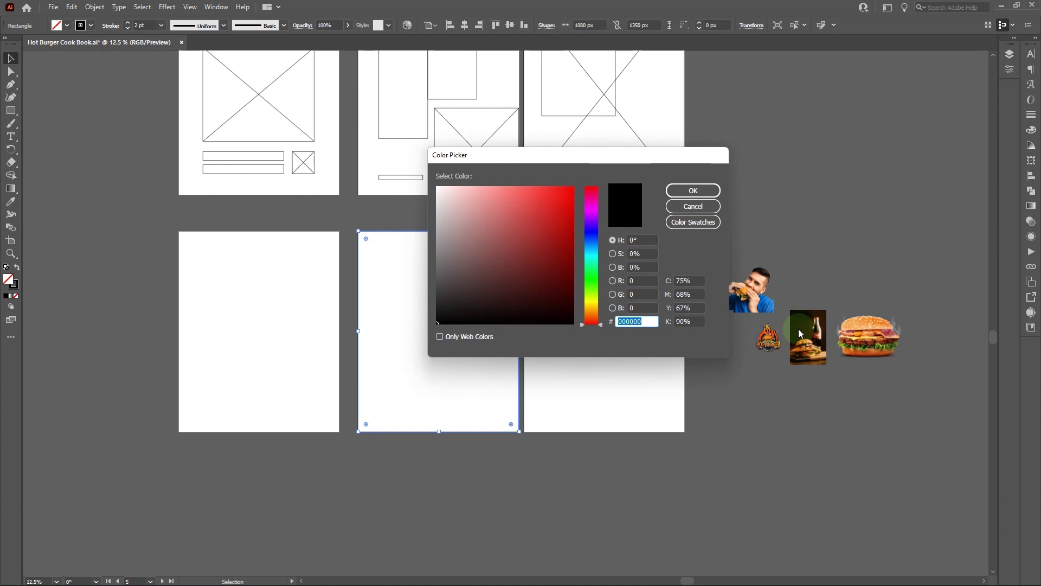
pyautogui.moveTo(592, 283); pyautogui.dragTo(590, 323)
pyautogui.moveTo(558, 293); pyautogui.dragTo(570, 302)
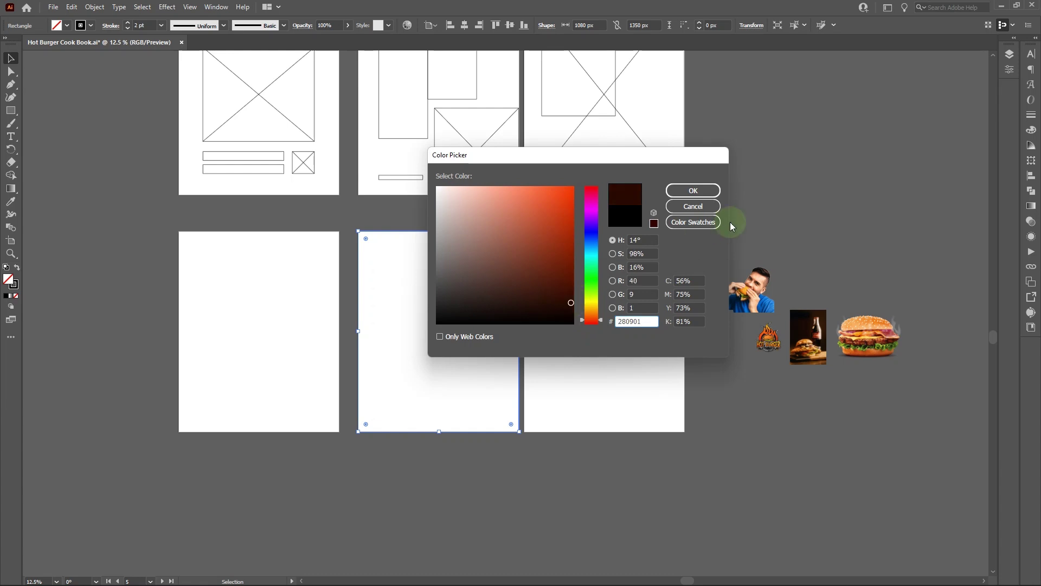
pyautogui.click(682, 209)
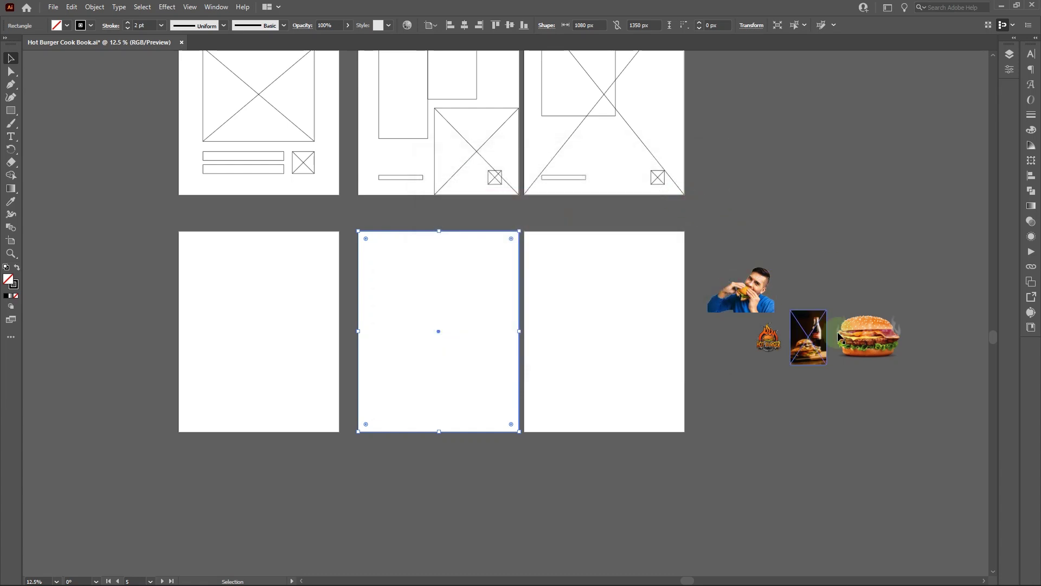
# Move the burger and cola bottle photo onto the blank artboard beside the rectangle.
pyautogui.hotkey('ctrl', '=')
pyautogui.hotkey('ctrl', '=')
pyautogui.hscroll(12, 831, 261)
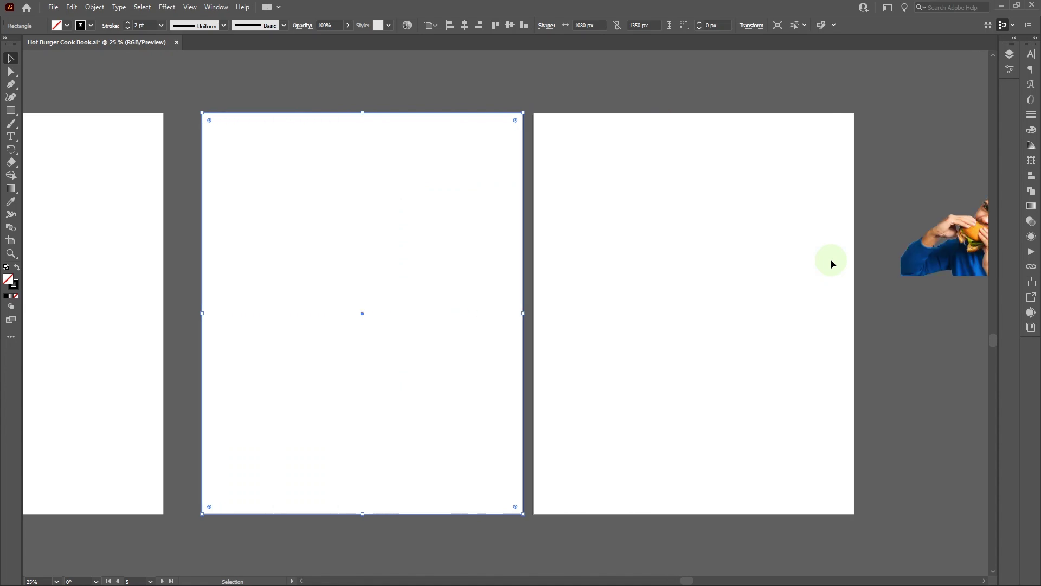
pyautogui.moveTo(894, 358); pyautogui.dragTo(422, 359)
pyautogui.hscroll(-3, 422, 359)
pyautogui.hscroll(-5, 422, 359)
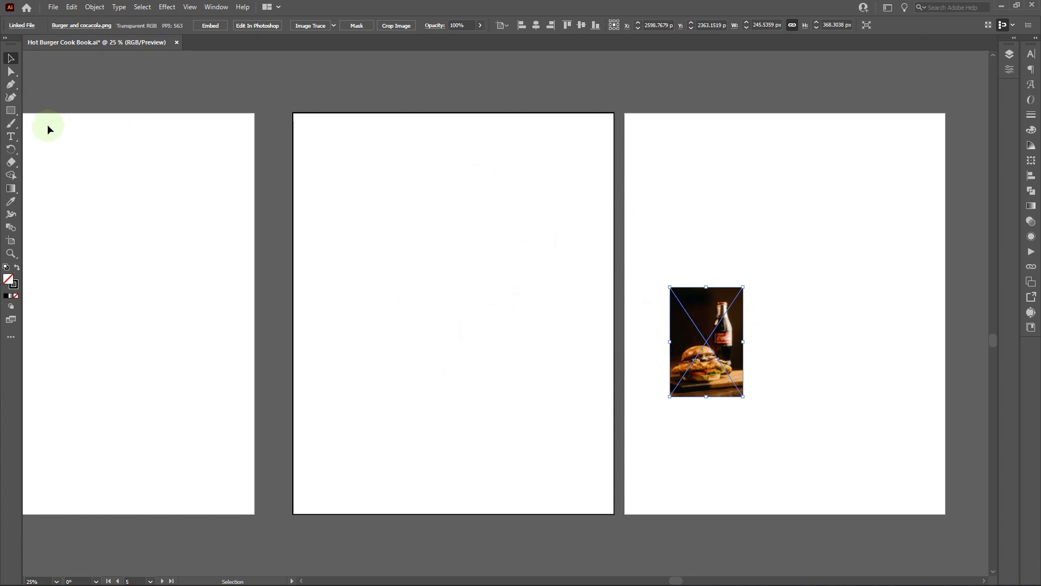
pyautogui.click(12, 204)
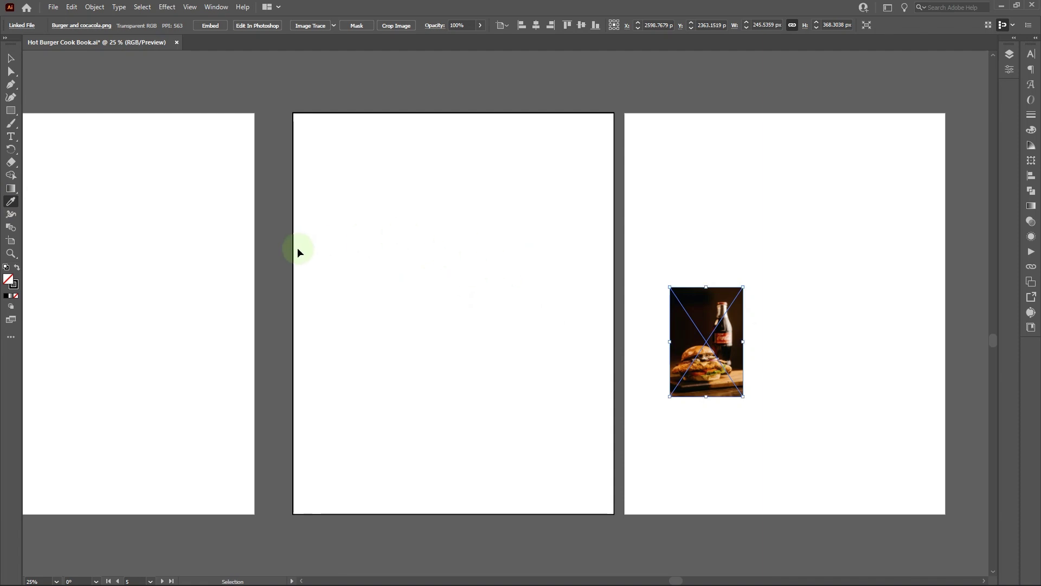
pyautogui.click(11, 58)
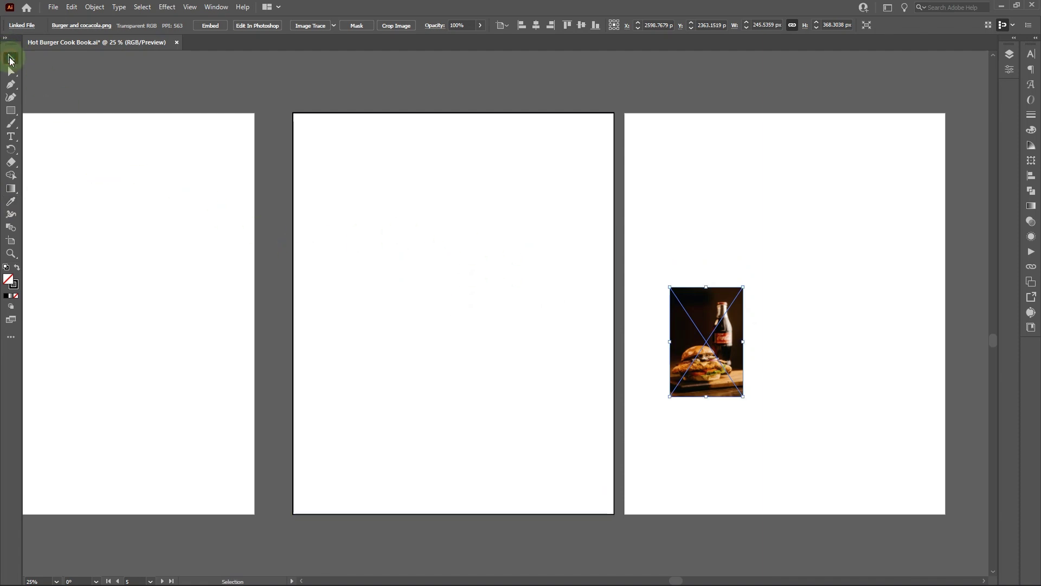
pyautogui.click(115, 79)
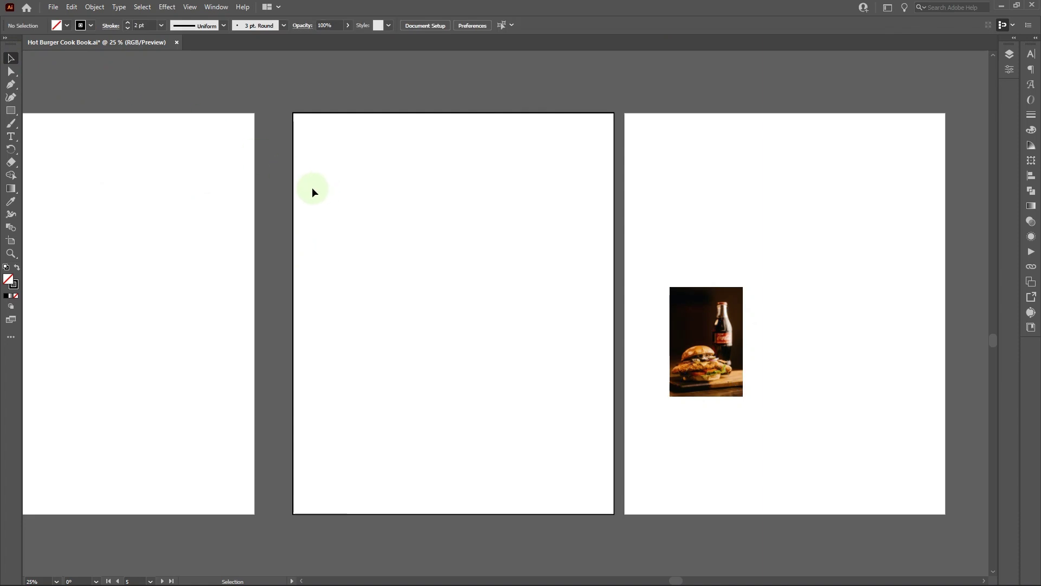
pyautogui.click(294, 197)
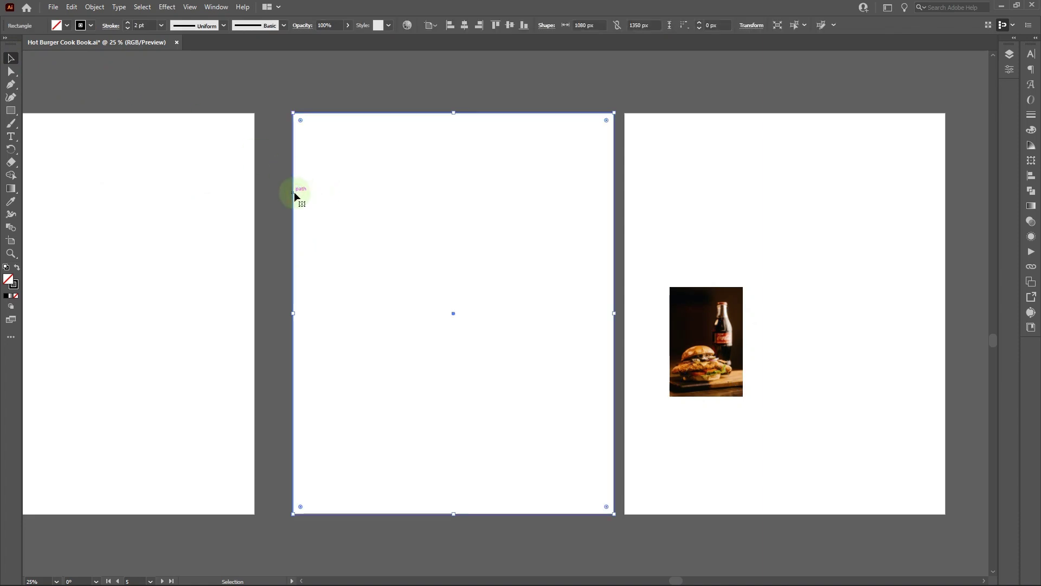
pyautogui.click(262, 209)
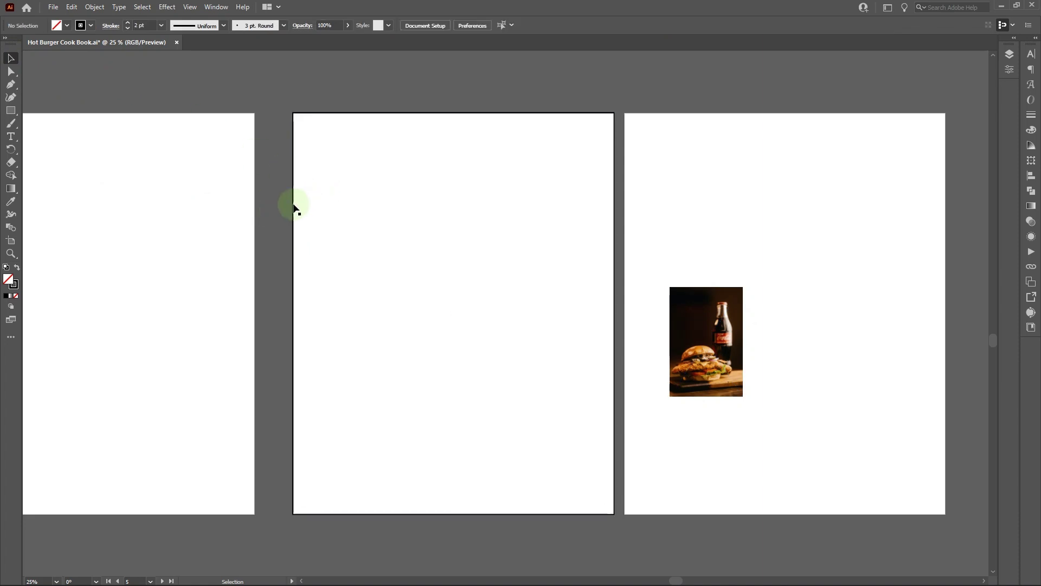
pyautogui.click(295, 209)
pyautogui.click(302, 206)
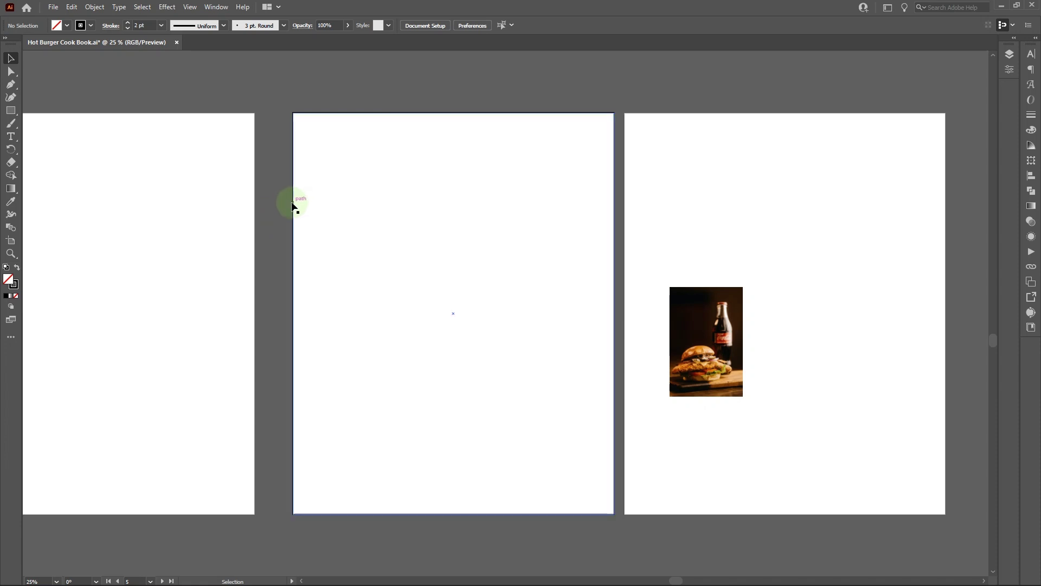
# Try canvas grey, burger bun, wooden board and bottle label colours as the rectangle's fill with the Eyedropper.
pyautogui.click(293, 203)
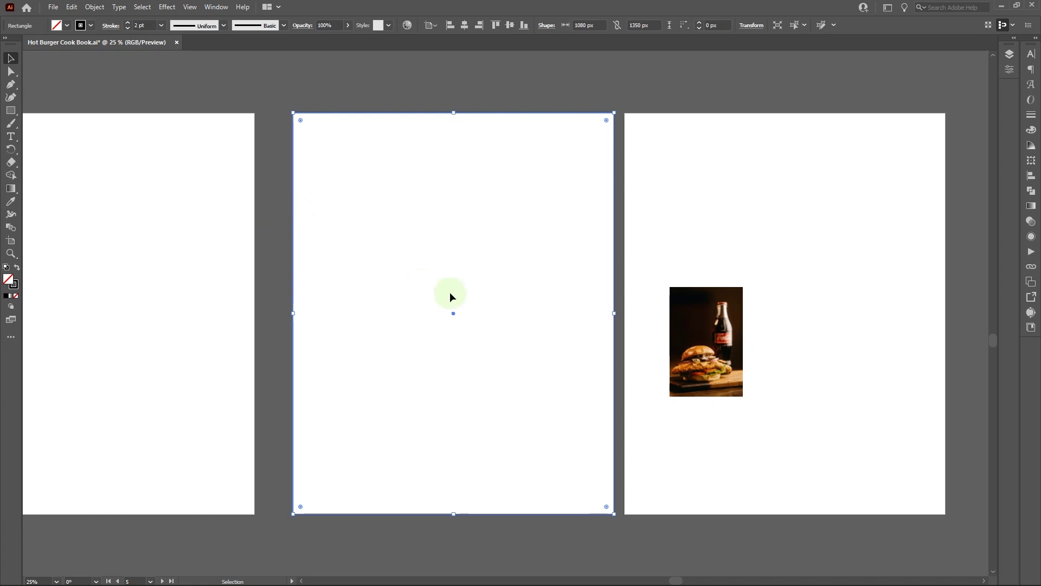
pyautogui.click(17, 205)
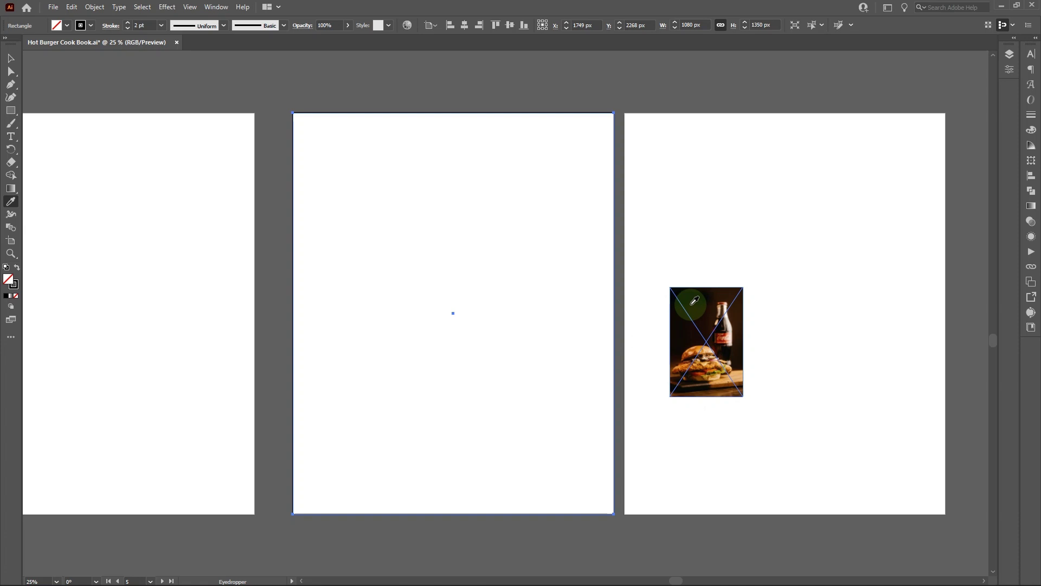
pyautogui.click(628, 72)
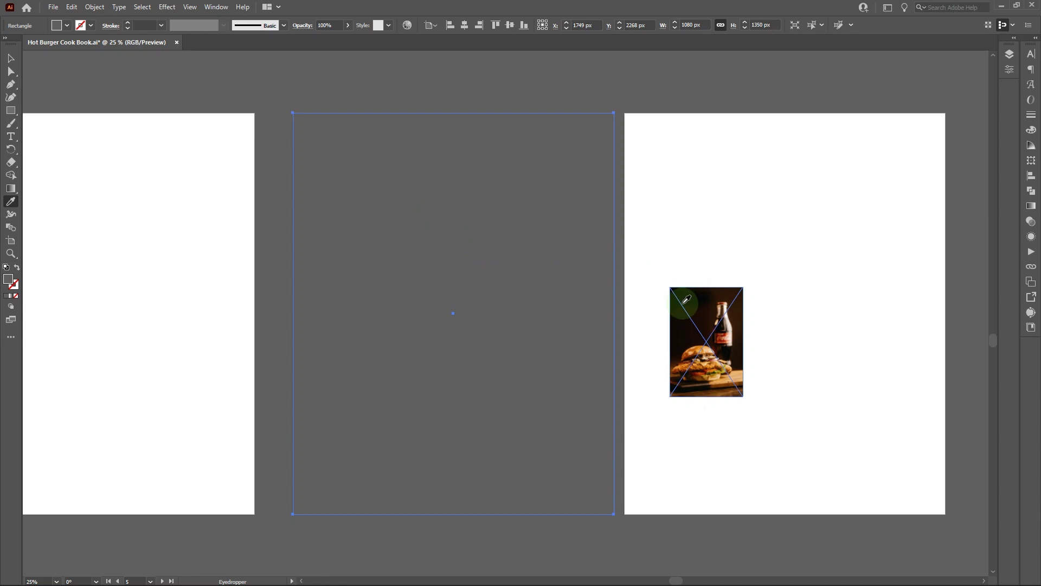
pyautogui.click(696, 349)
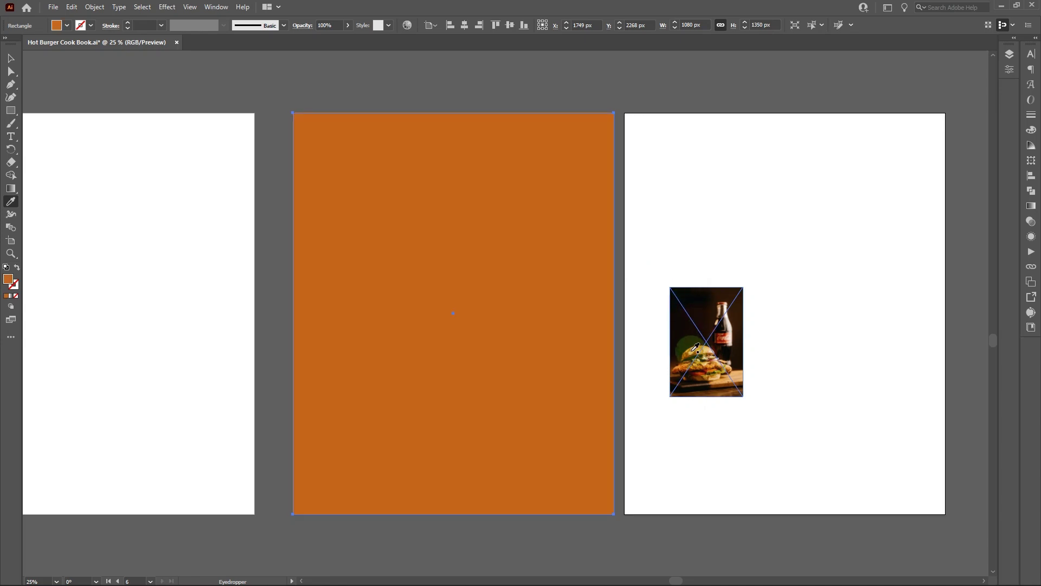
pyautogui.click(737, 379)
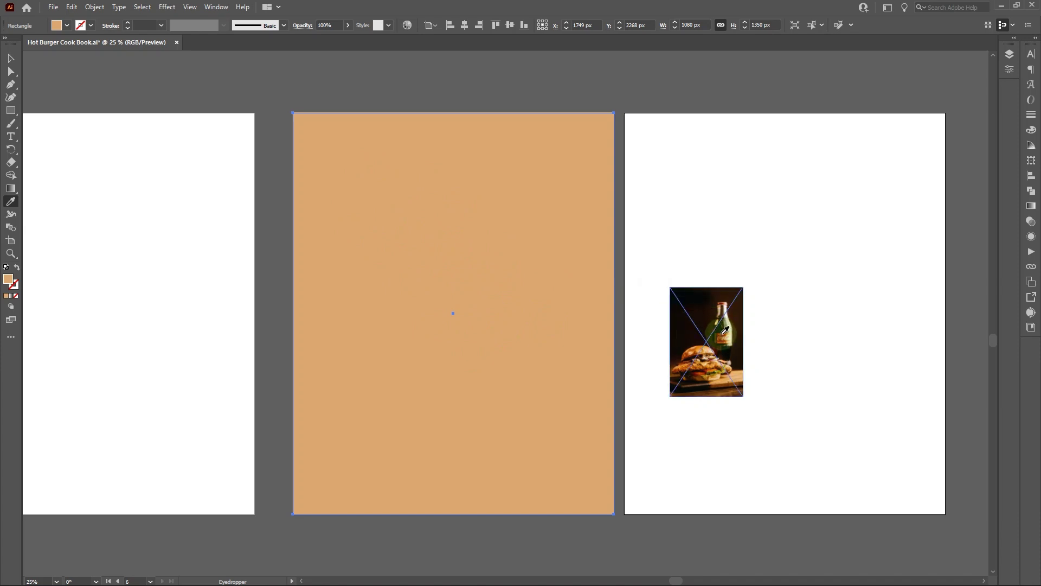
pyautogui.click(725, 331)
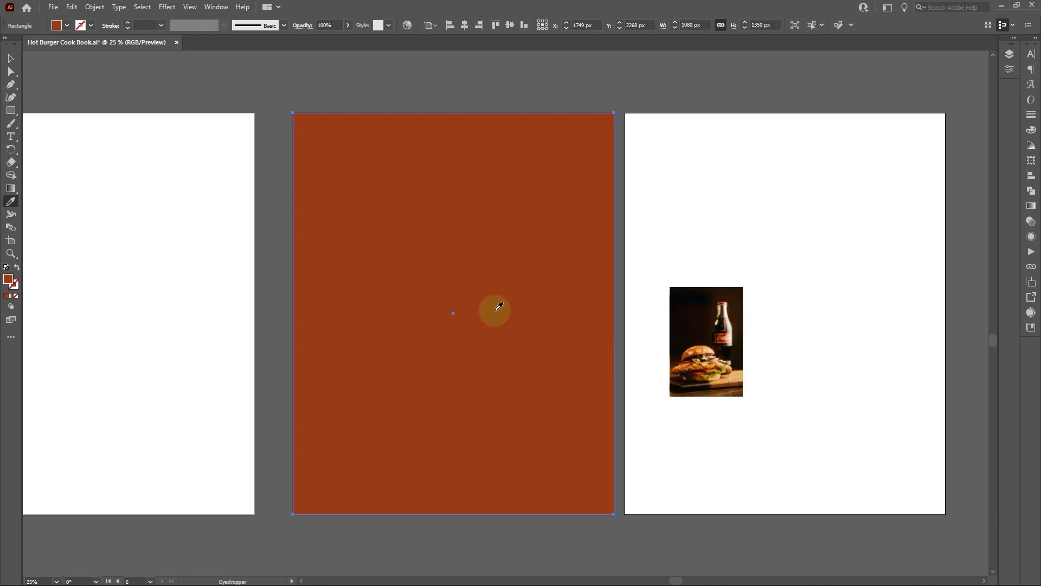
# Try colours sampled from the photo's bottle top, burger filling and lettuce as the rectangle's fill.
pyautogui.click(723, 301)
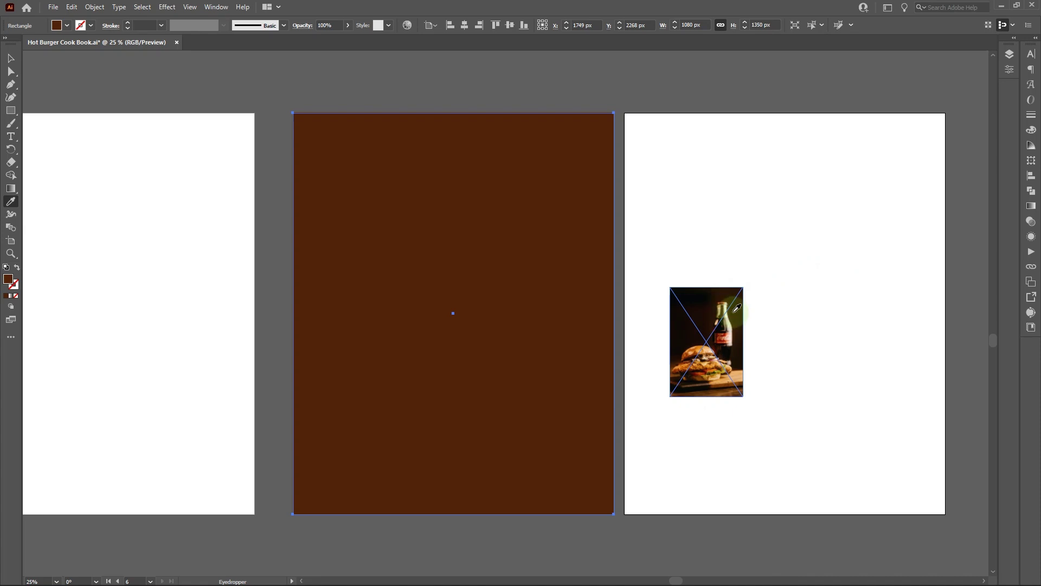
pyautogui.click(703, 371)
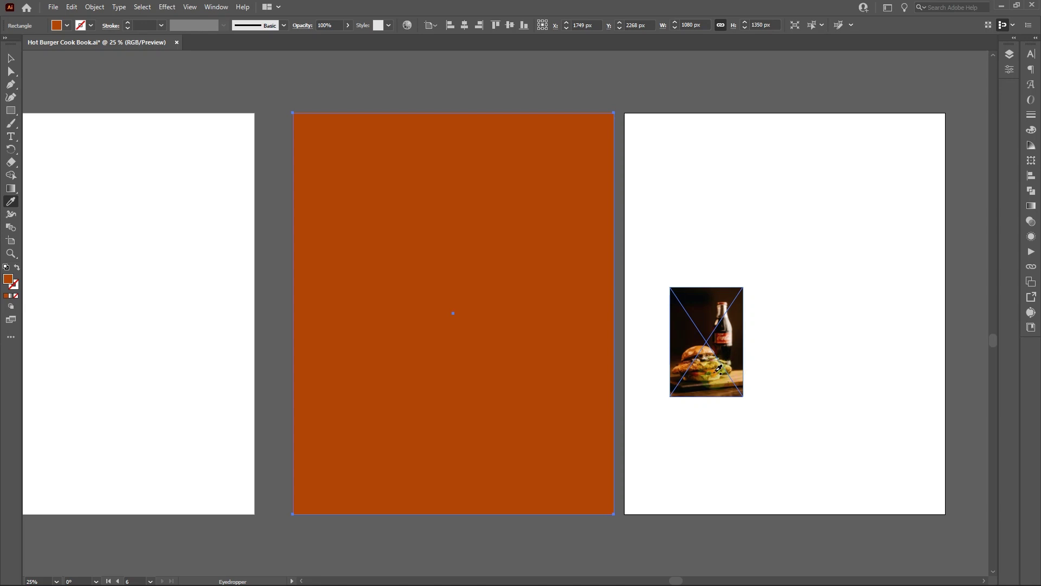
pyautogui.click(719, 370)
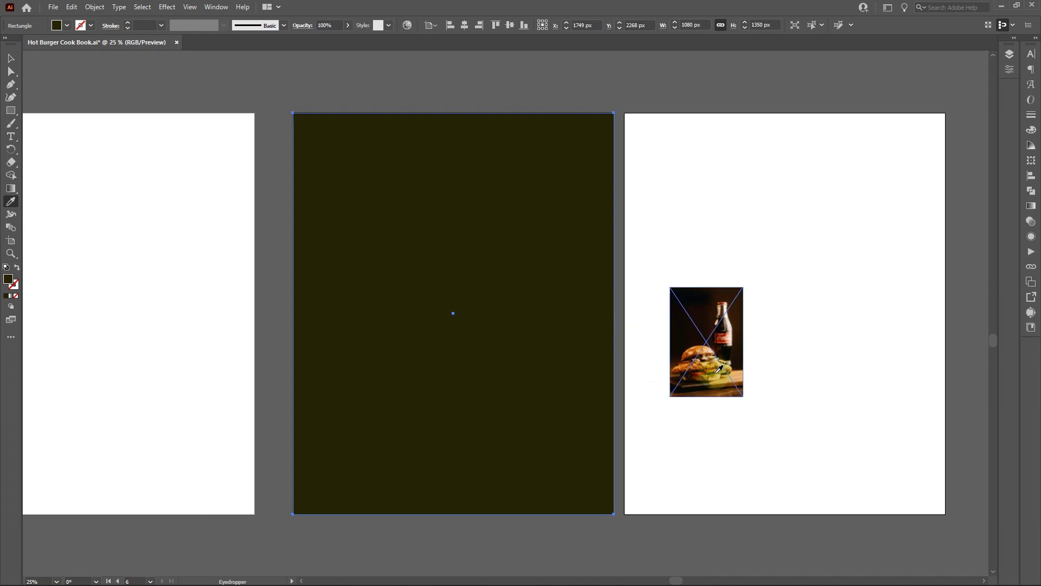
pyautogui.click(721, 368)
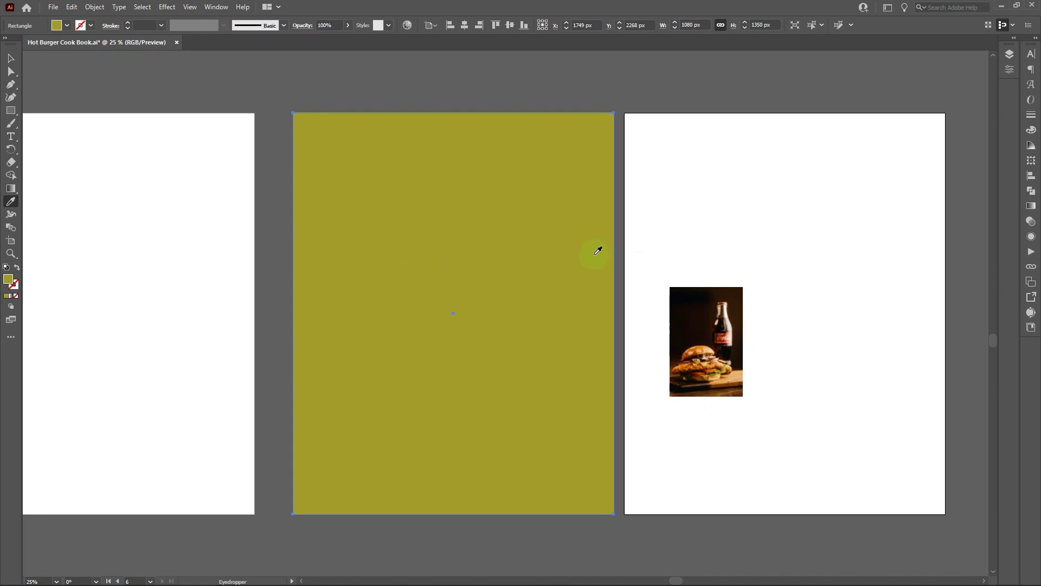
# Sample the dark areas of the burger photo to fill the rectangle with dark brown and deselect it.
pyautogui.click(689, 314)
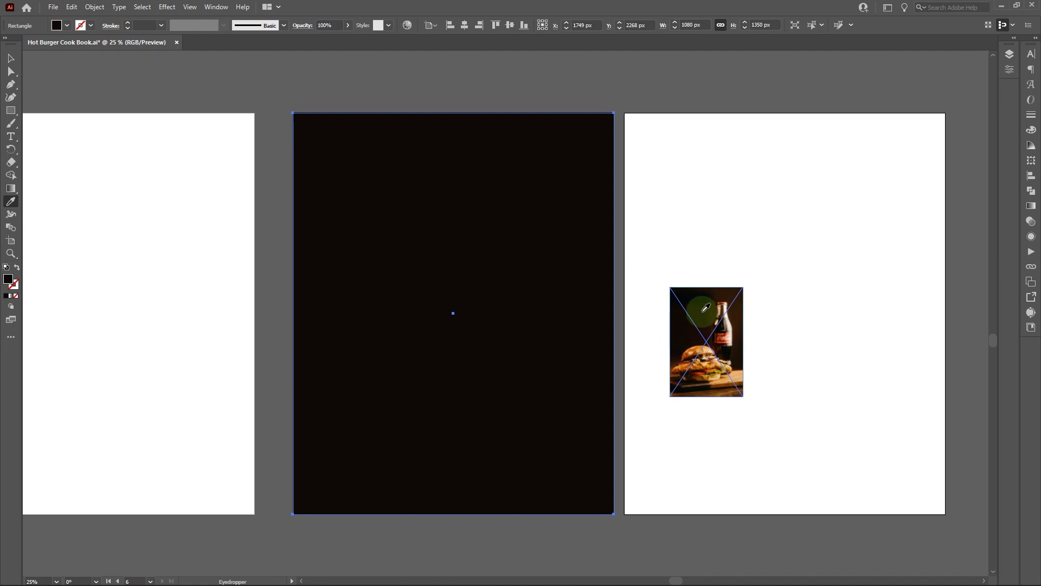
pyautogui.click(735, 294)
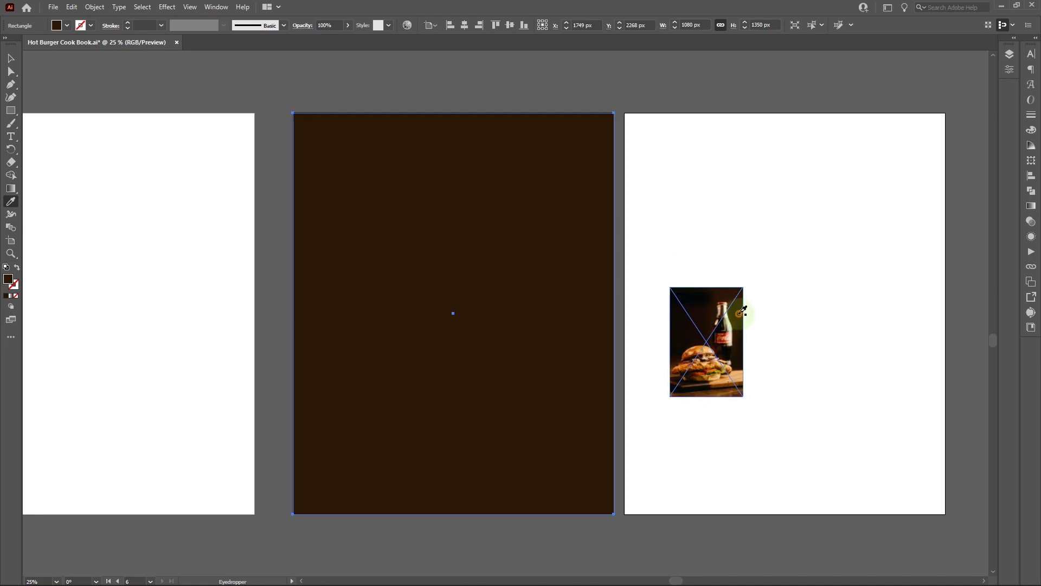
pyautogui.click(745, 379)
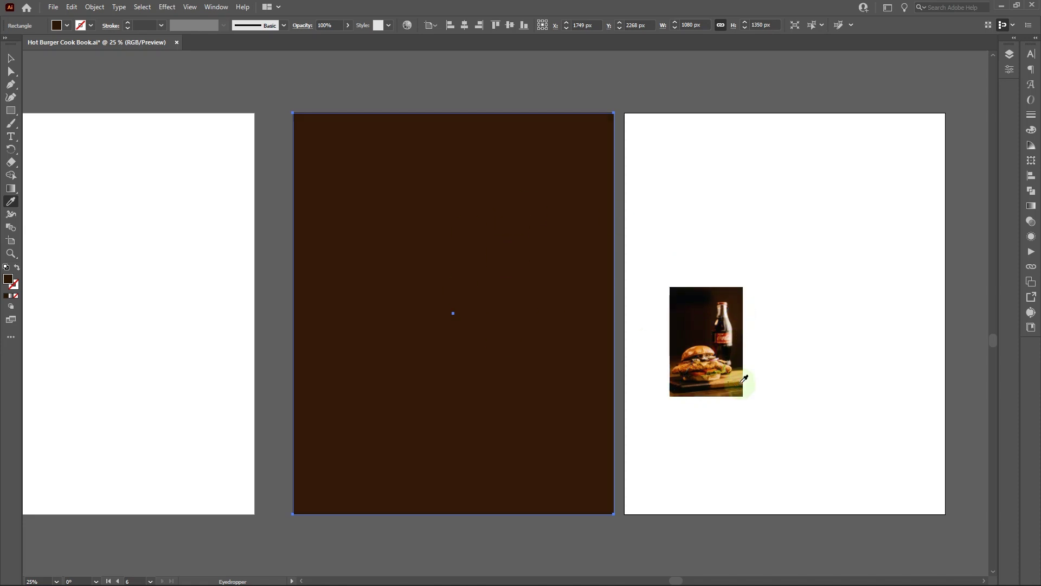
pyautogui.click(713, 304)
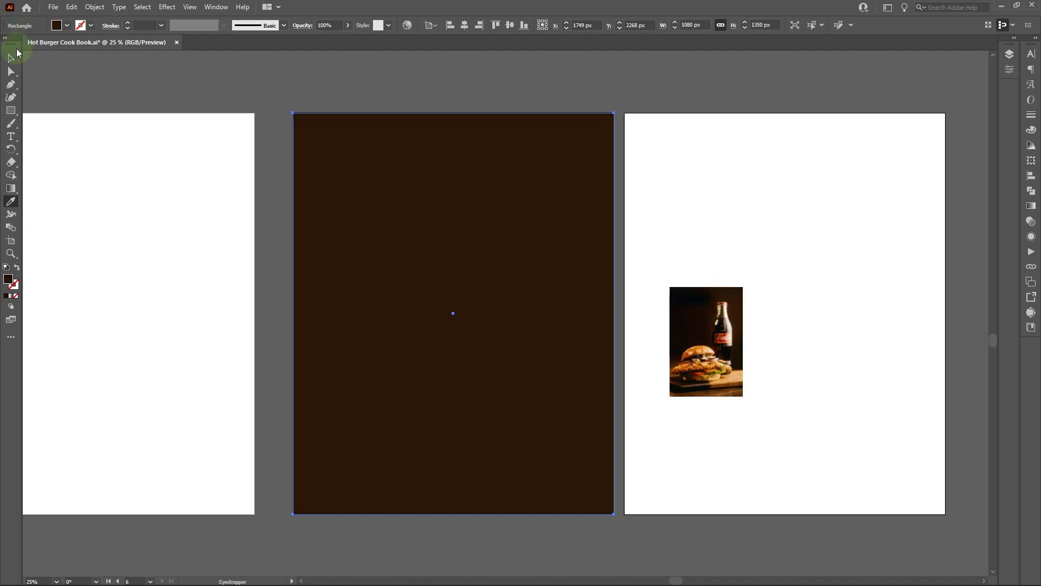
pyautogui.click(11, 58)
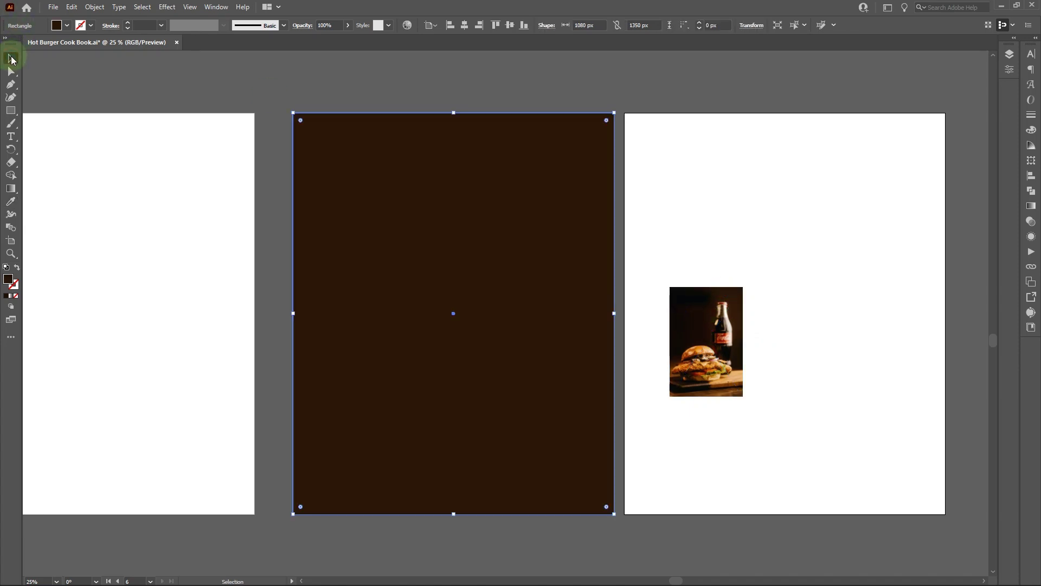
pyautogui.click(353, 87)
pyautogui.hscroll(-2, 556, 292)
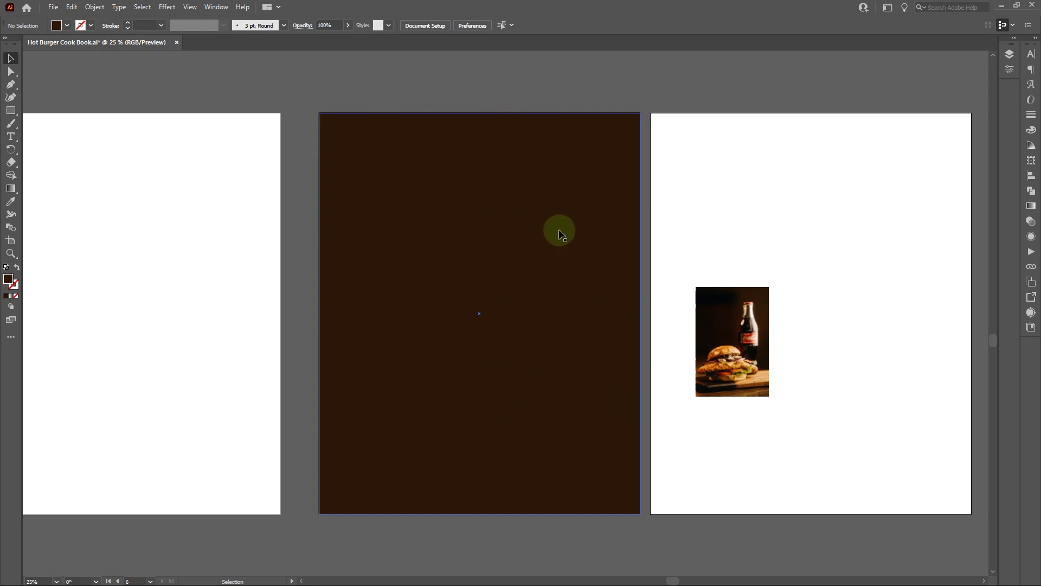
pyautogui.hscroll(3, 551, 258)
pyautogui.hscroll(-1, 551, 263)
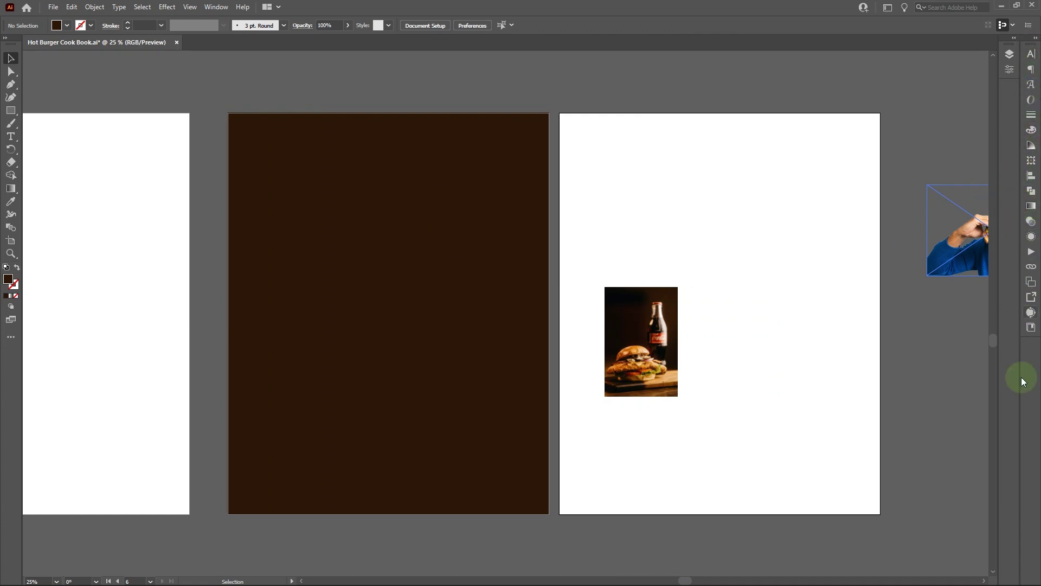
pyautogui.click(215, 8)
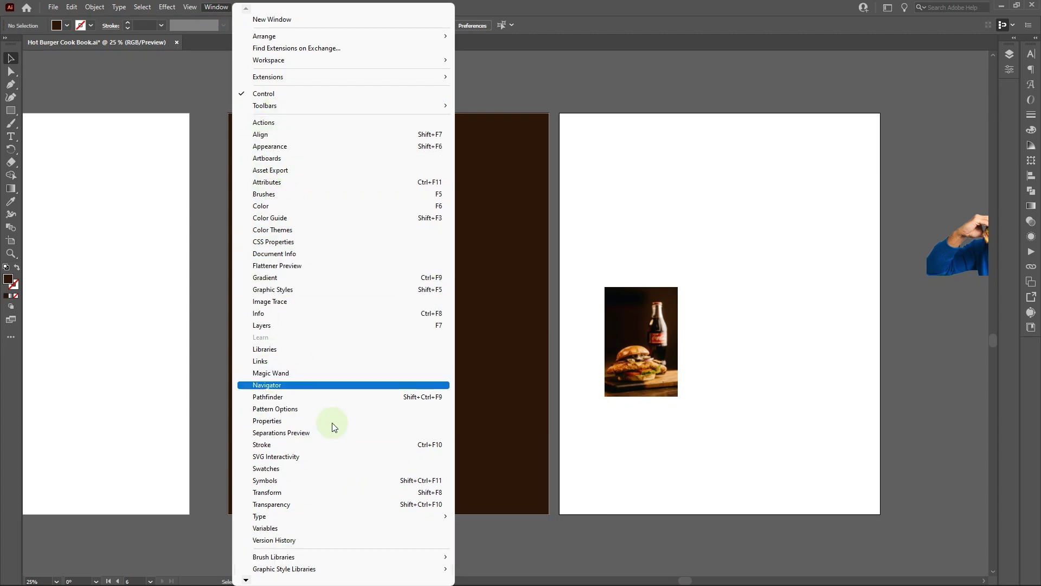
pyautogui.click(544, 86)
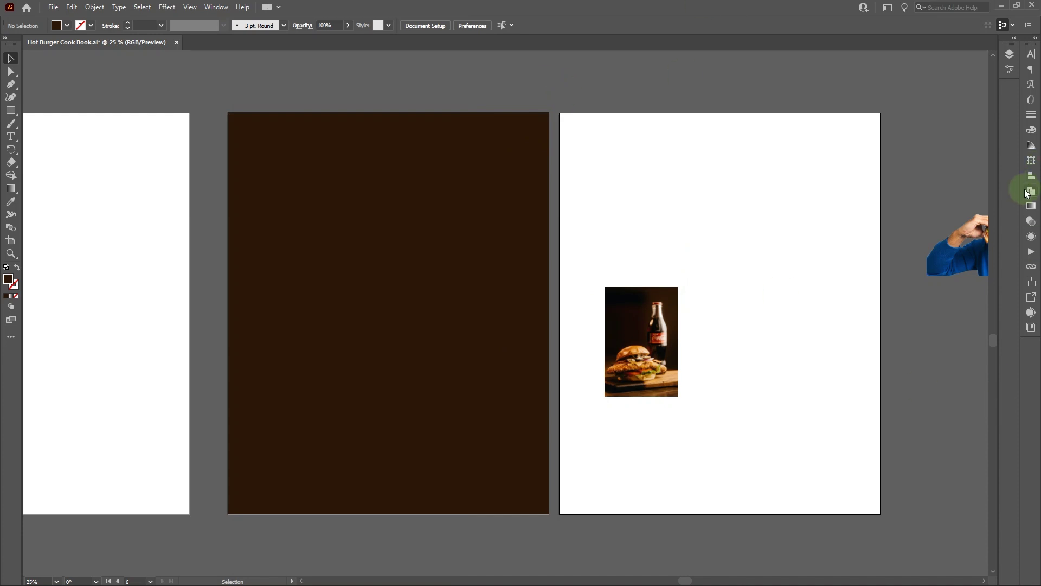
# Apply a white-to-black linear gradient to the brown rectangle and select the gradient's white colour stop.
pyautogui.click(423, 215)
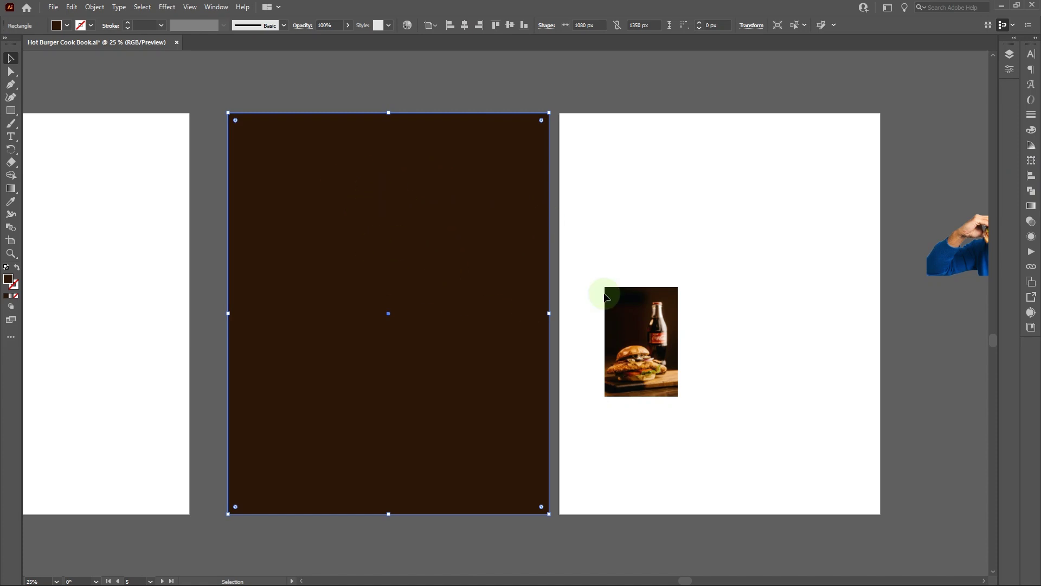
pyautogui.click(1030, 207)
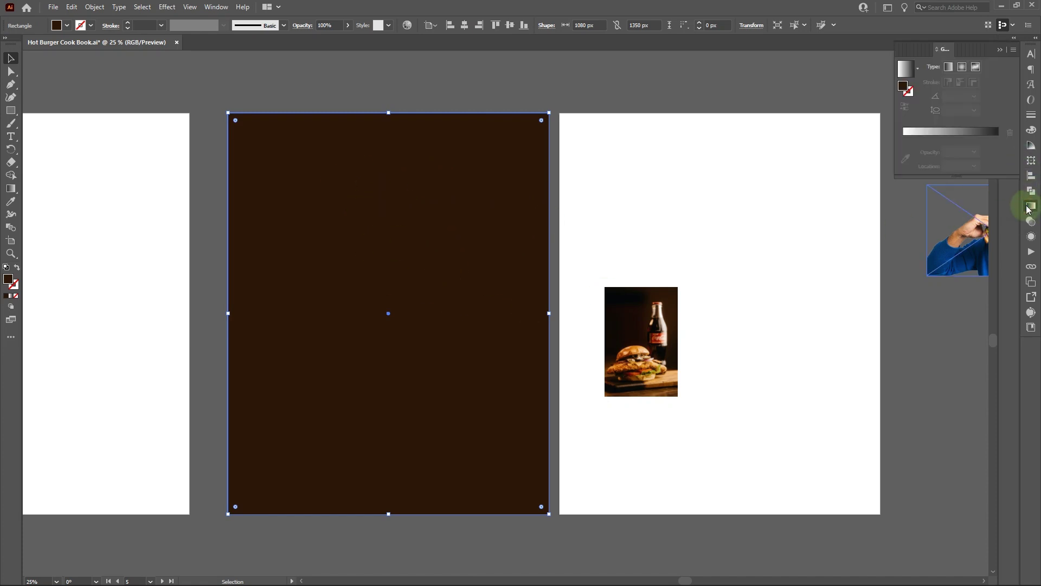
pyautogui.click(949, 131)
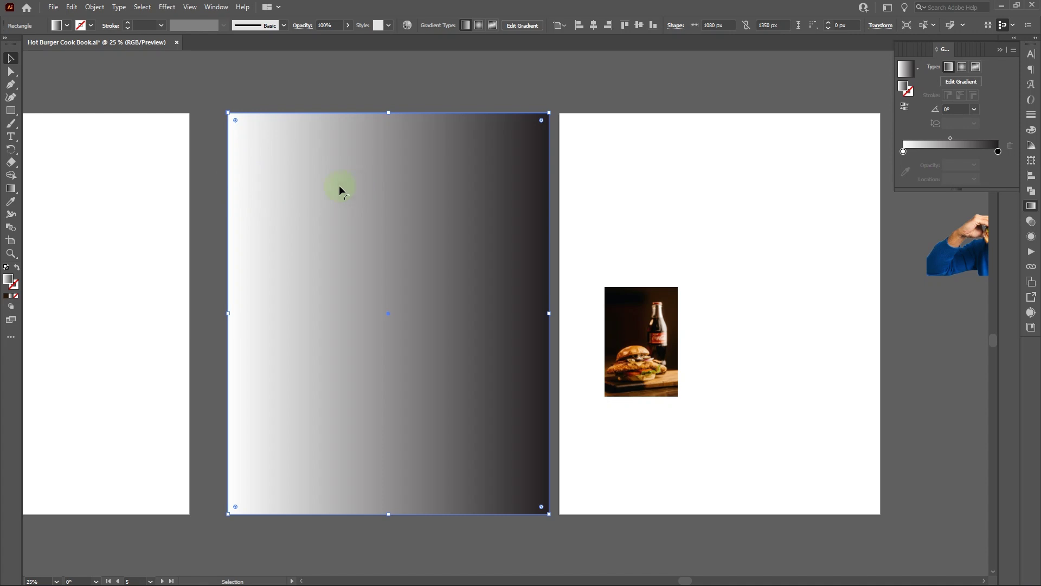
pyautogui.click(903, 152)
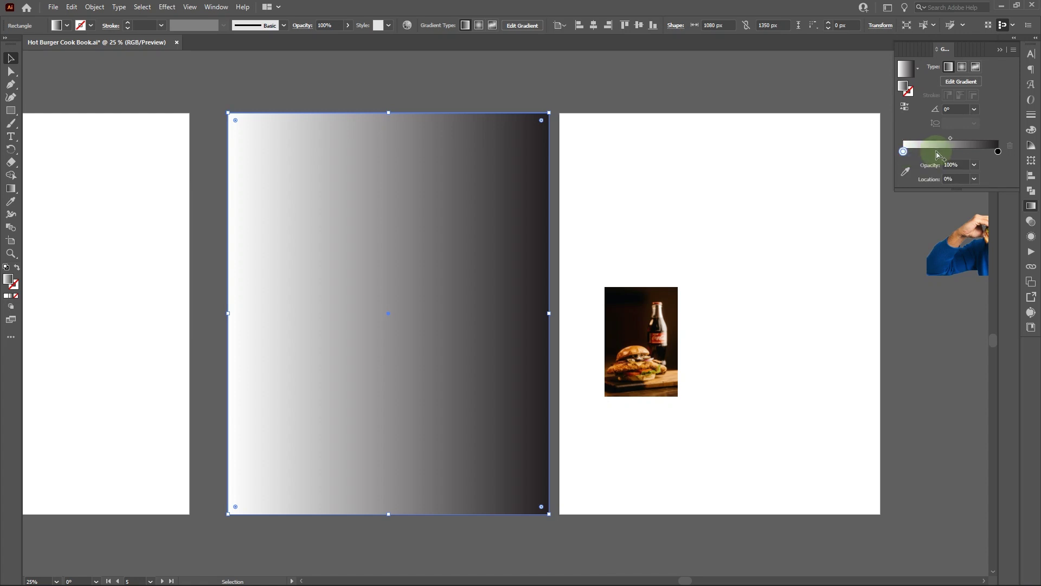
# Try shifting the linear gradient's midpoint towards the white stop, and return it to about the middle.
pyautogui.click(998, 151)
pyautogui.moveTo(949, 138); pyautogui.dragTo(905, 138)
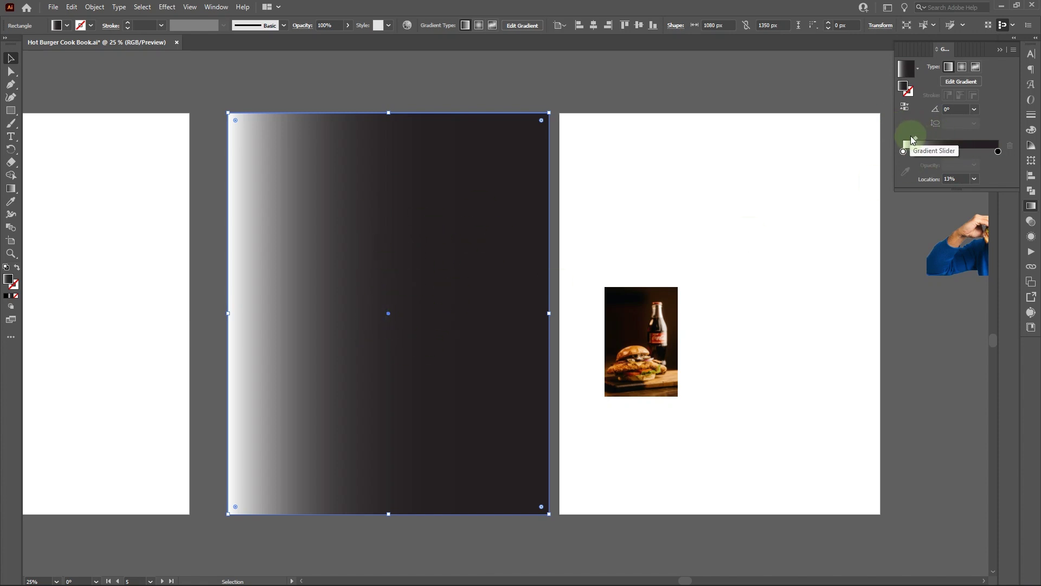
pyautogui.moveTo(914, 138); pyautogui.dragTo(952, 135)
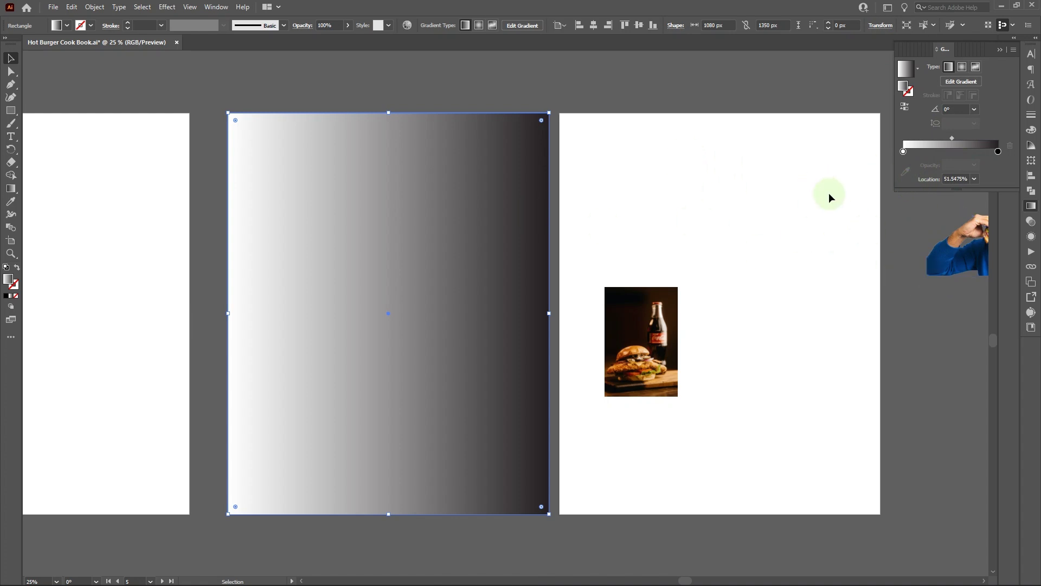
# Switch the rectangle's gradient to radial and recolour its white centre stop with the dark brown sampled from the burger photo's background.
pyautogui.click(961, 67)
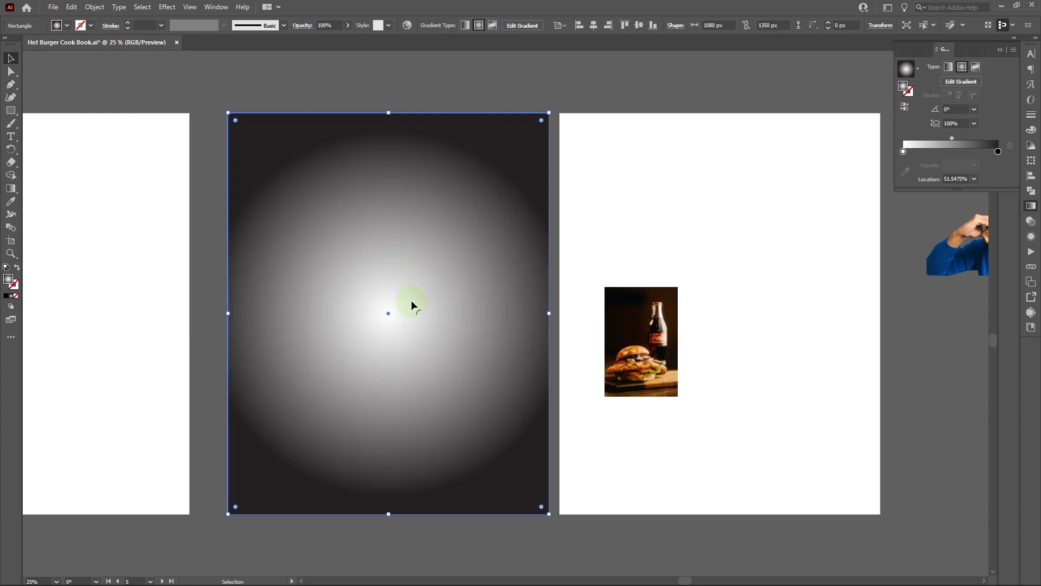
pyautogui.click(904, 152)
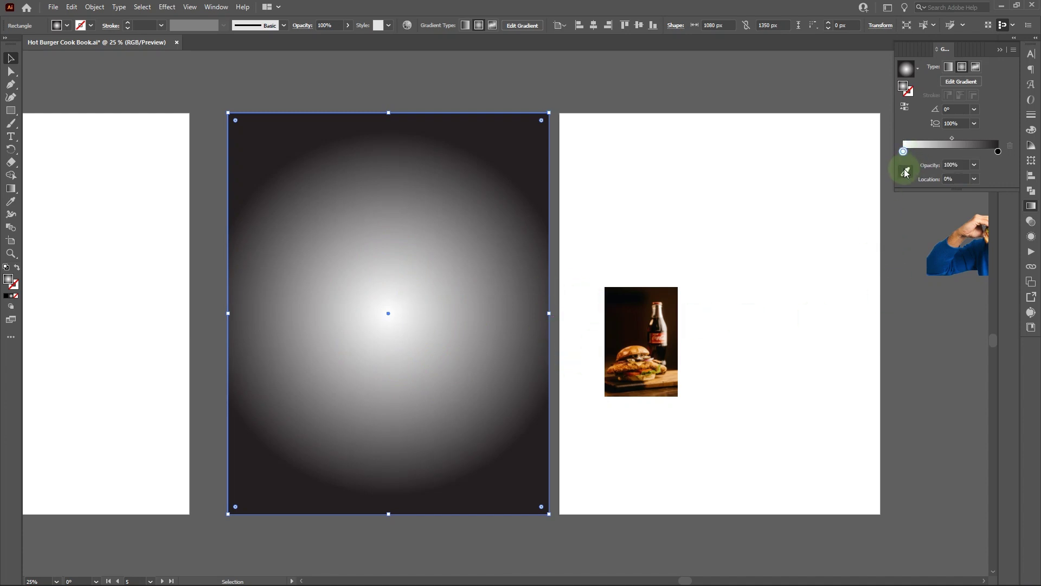
pyautogui.click(905, 161)
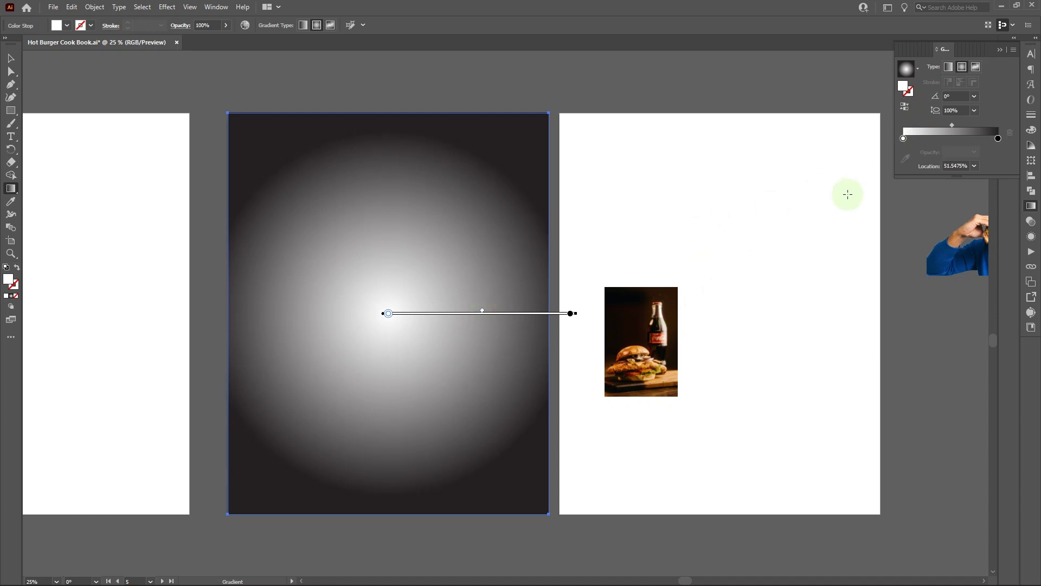
pyautogui.click(904, 138)
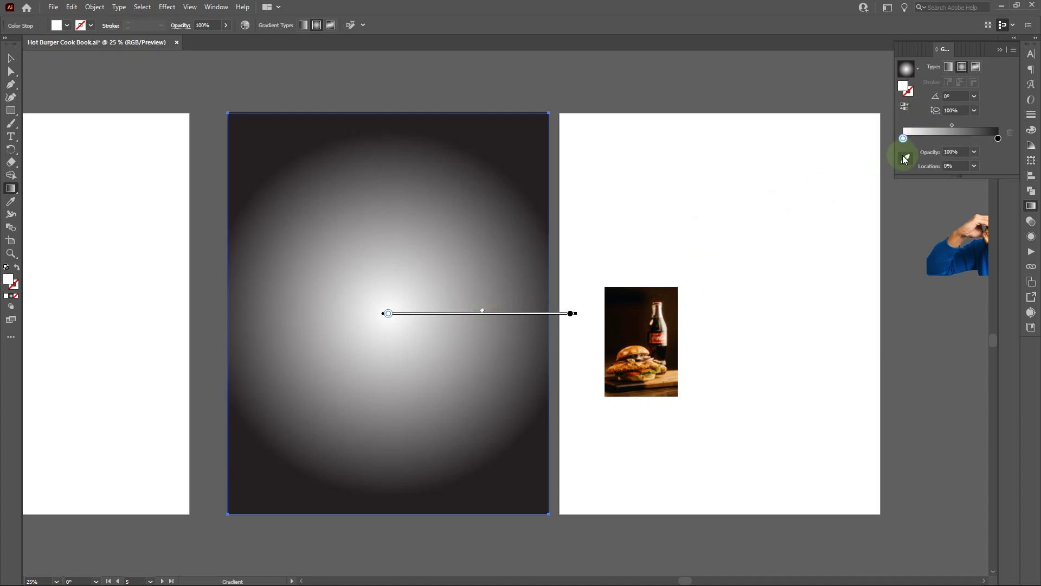
pyautogui.click(905, 158)
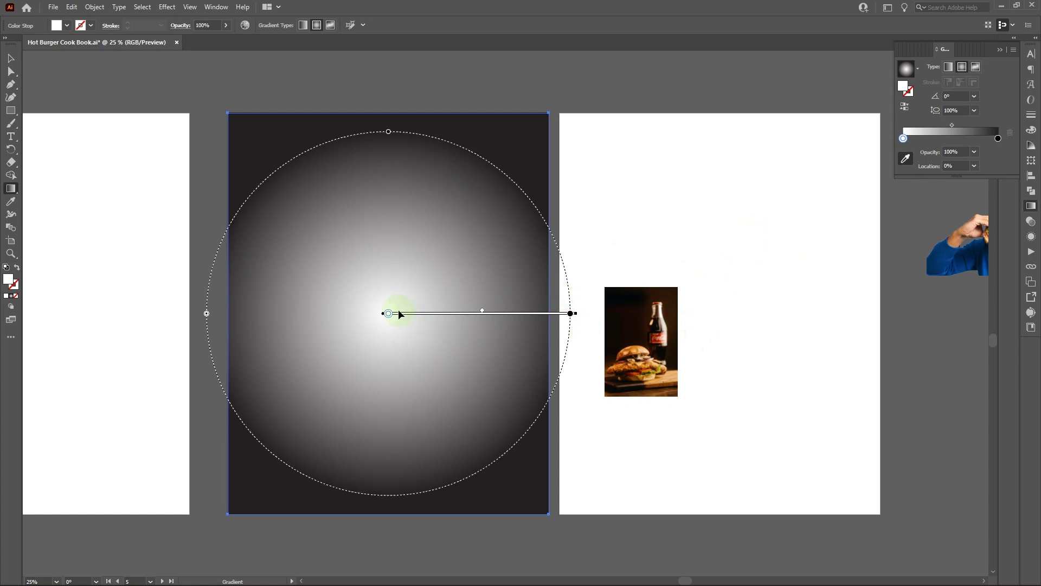
pyautogui.click(678, 308)
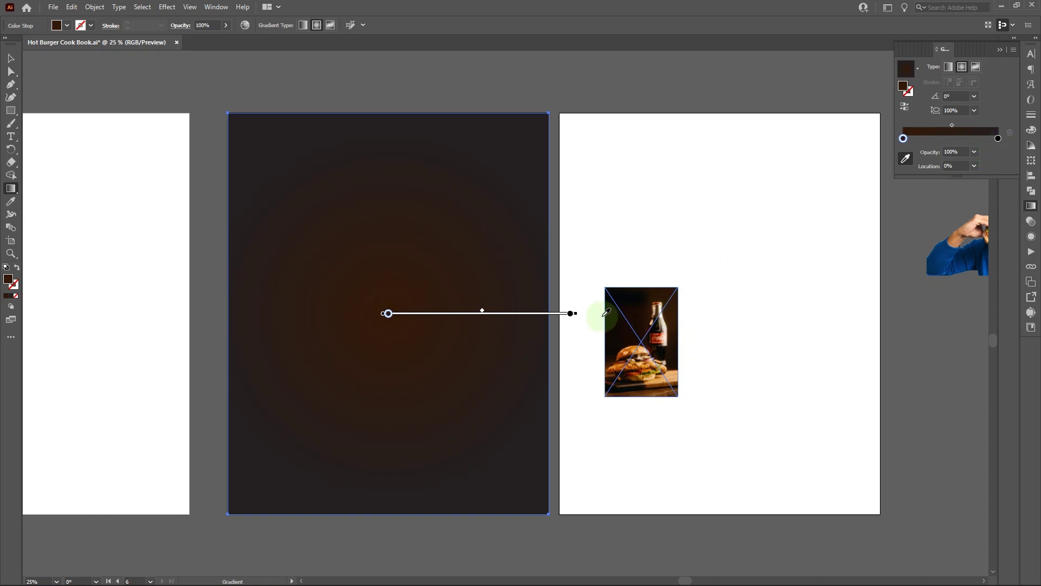
# Recolour the radial gradient's outer stop with the near-black sampled from the burger photo's upper corner, and deselect the rectangle.
pyautogui.click(571, 314)
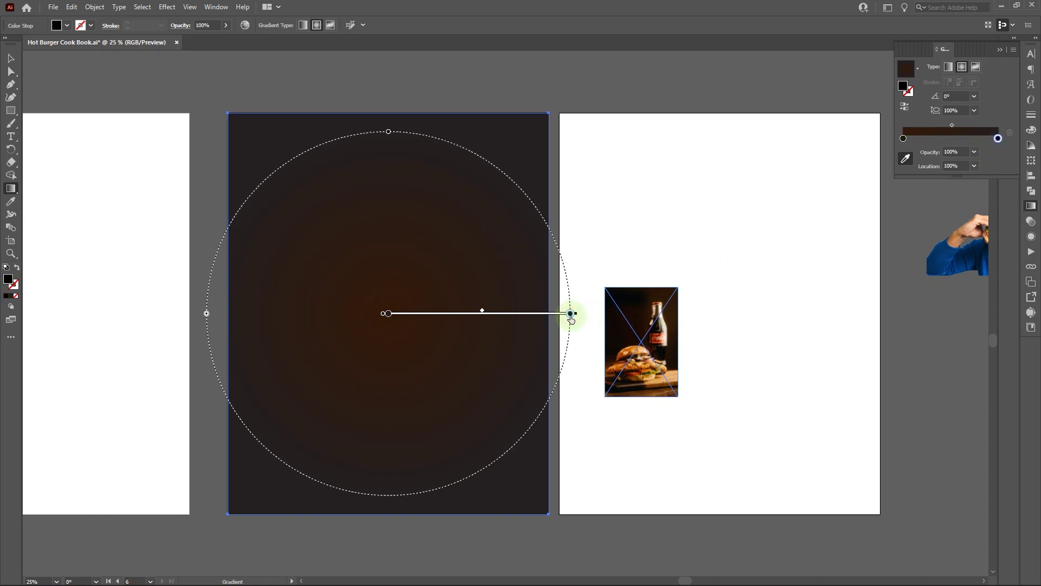
pyautogui.click(620, 292)
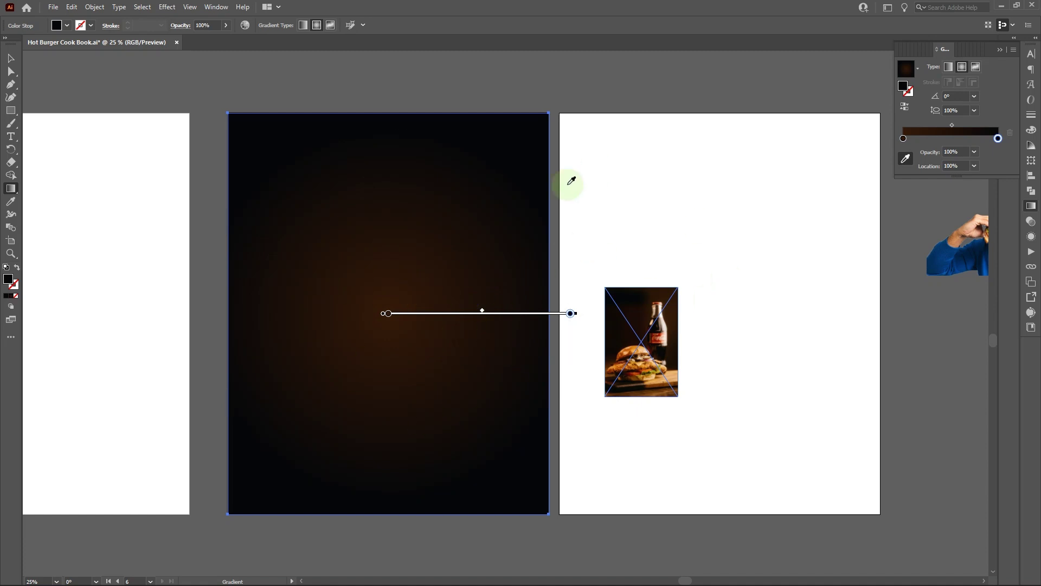
pyautogui.press('v')
pyautogui.click(305, 208)
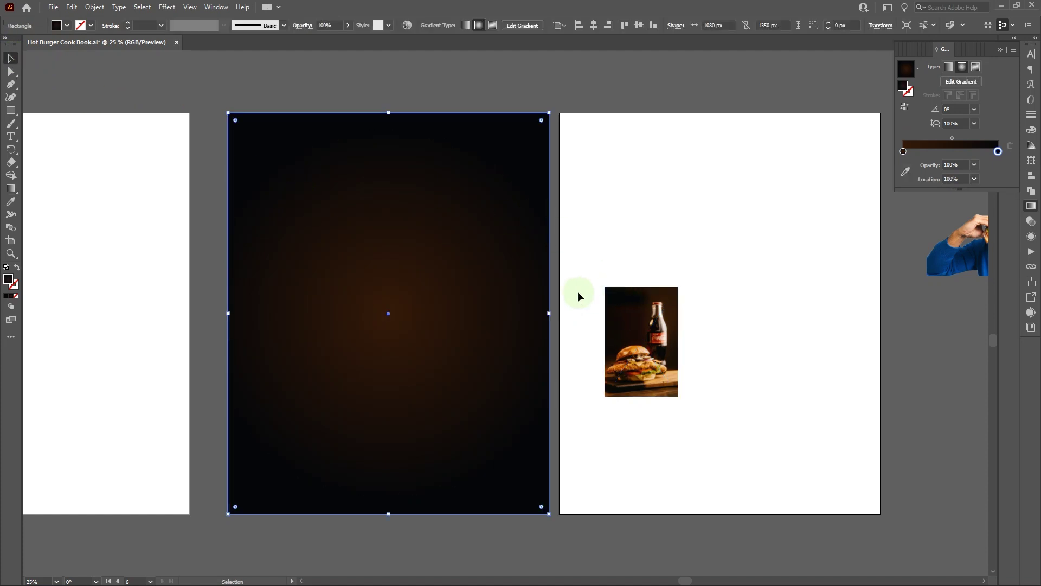
pyautogui.click(675, 176)
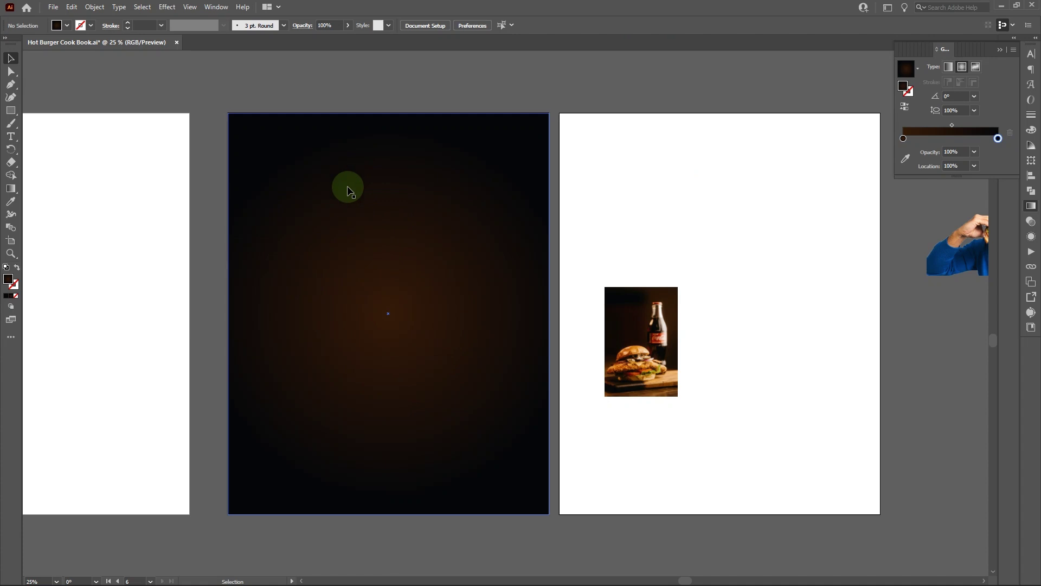
# Shift the rectangle's radial gradient midpoint outward to about two-thirds and enlarge the gradient's radius well beyond the rectangle's edges.
pyautogui.click(411, 214)
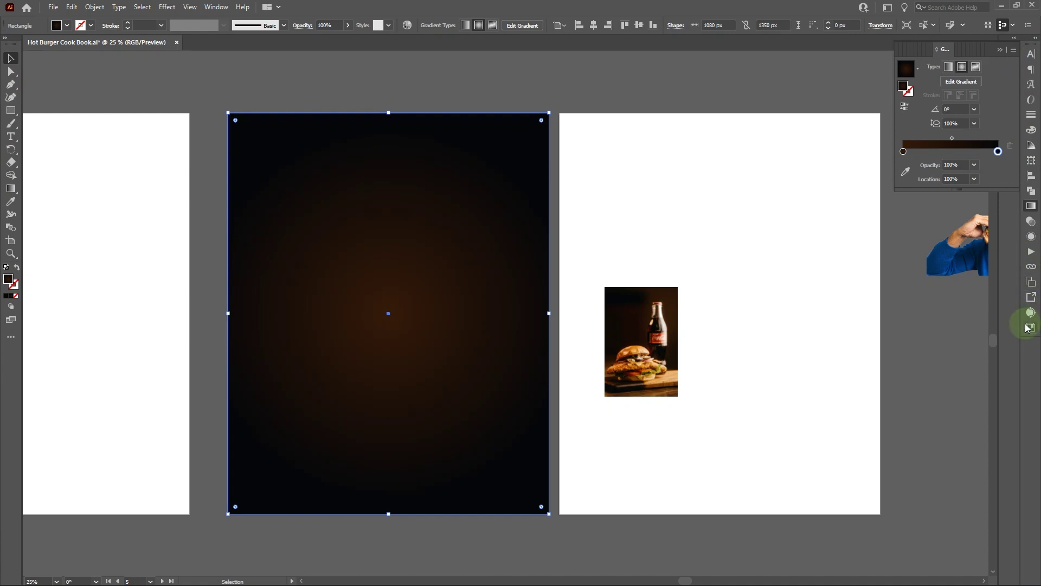
pyautogui.click(11, 189)
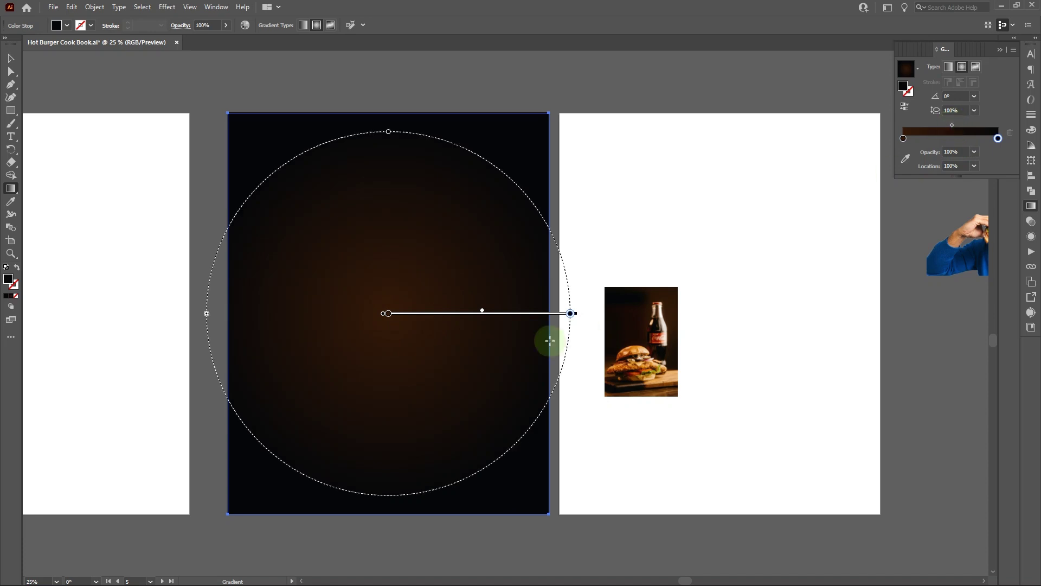
pyautogui.moveTo(482, 311)
pyautogui.mouseDown()
pyautogui.moveTo(415, 313)
pyautogui.moveTo(577, 312)
pyautogui.moveTo(497, 309)
pyautogui.moveTo(509, 310)
pyautogui.mouseUp()
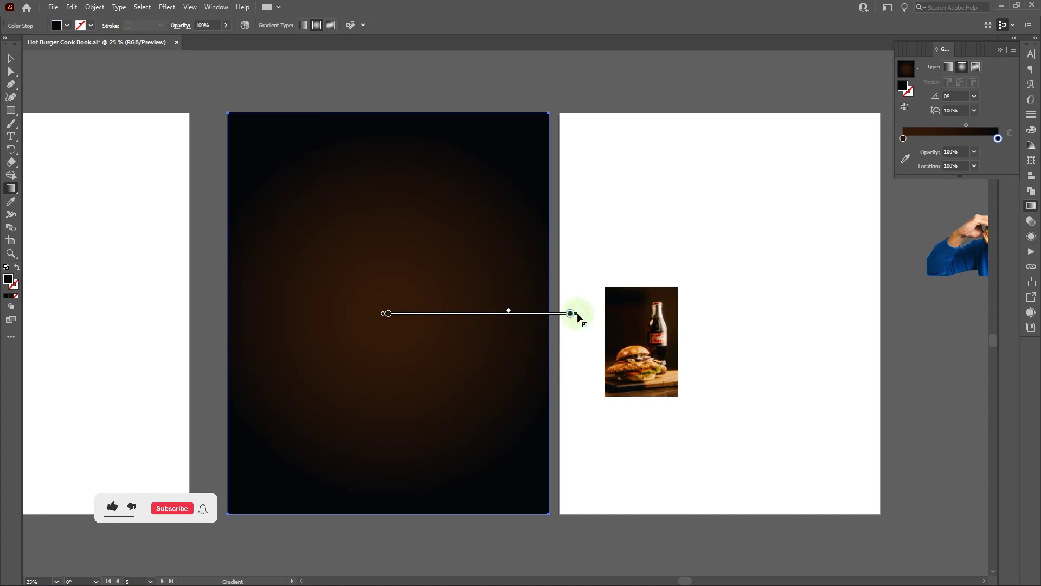
pyautogui.moveTo(577, 316); pyautogui.dragTo(715, 315)
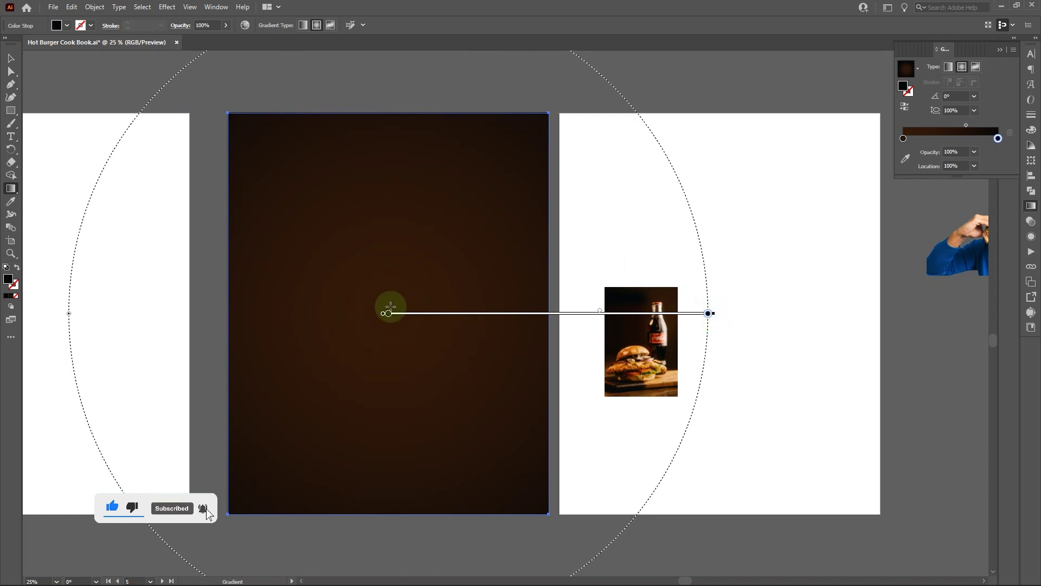
# Try rotating the radial gradient from its centre end, and undo the rotation.
pyautogui.moveTo(384, 313)
pyautogui.mouseDown()
pyautogui.moveTo(476, 301)
pyautogui.moveTo(528, 241)
pyautogui.moveTo(355, 198)
pyautogui.moveTo(337, 362)
pyautogui.moveTo(368, 353)
pyautogui.mouseUp()
pyautogui.press('ctrl')
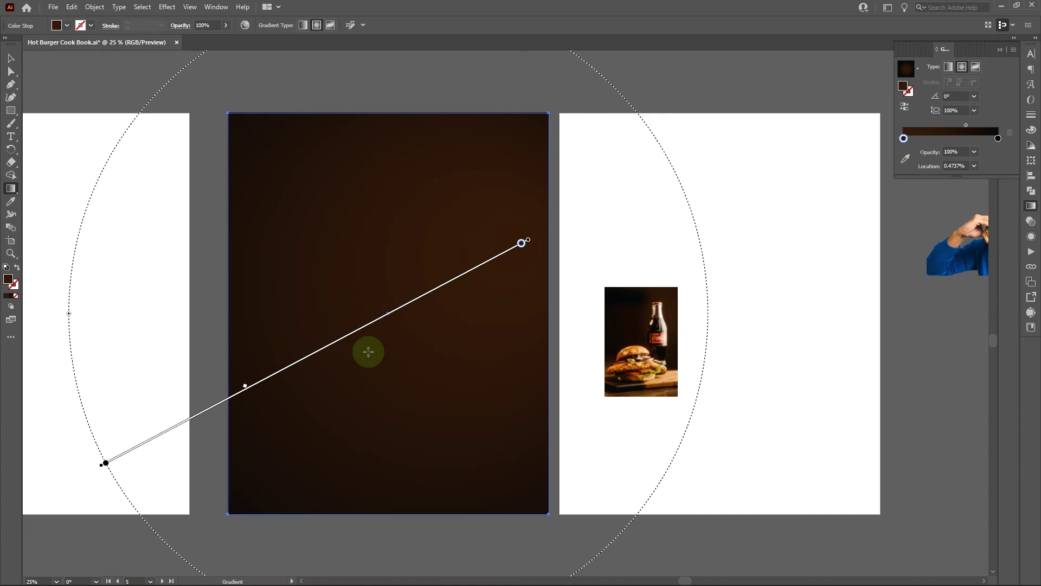
pyautogui.hotkey('ctrl', 'z')
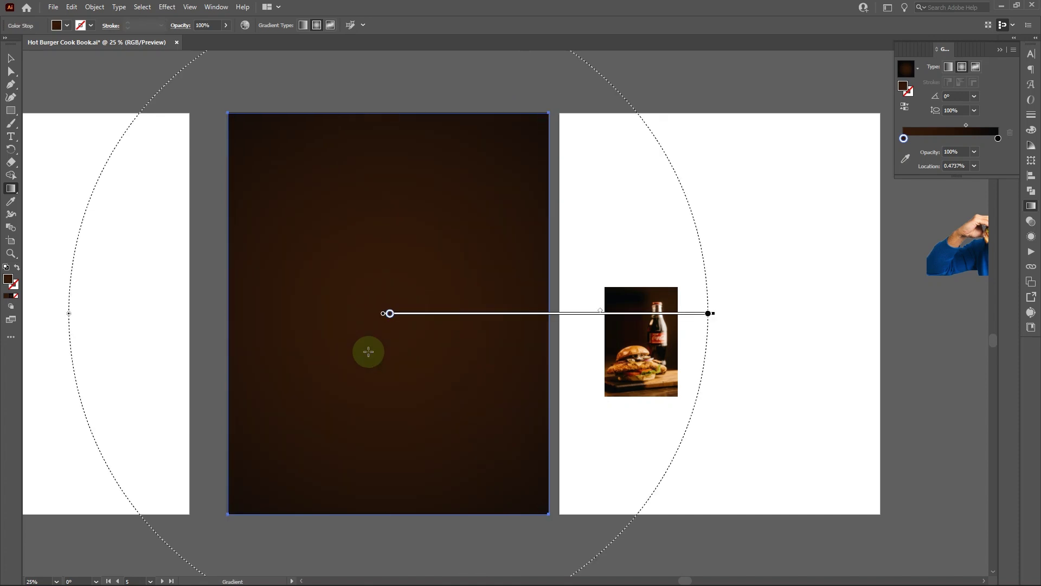
# Leave gradient editing and deselect the background rectangle.
pyautogui.click(10, 58)
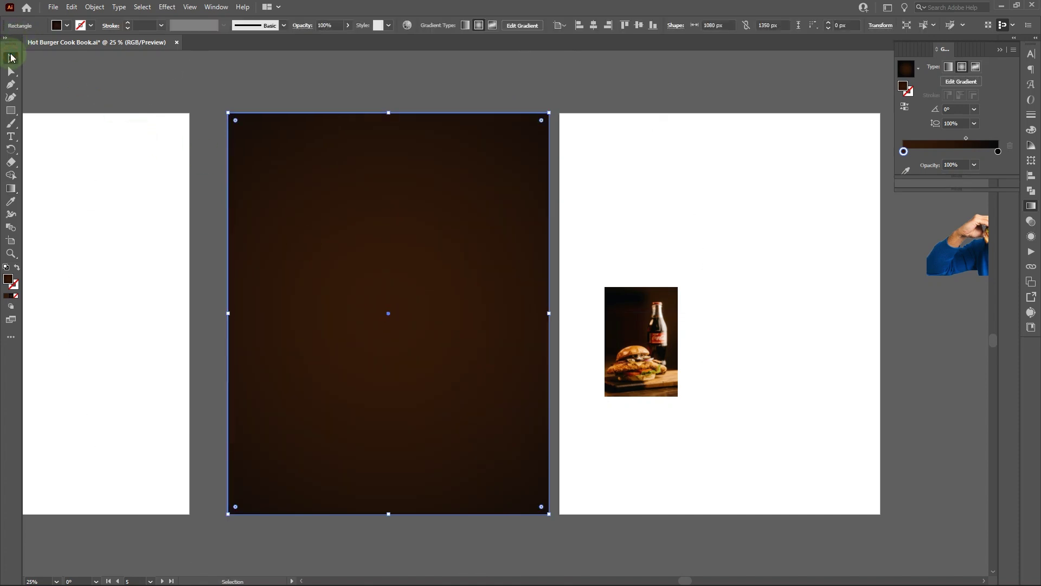
pyautogui.click(135, 58)
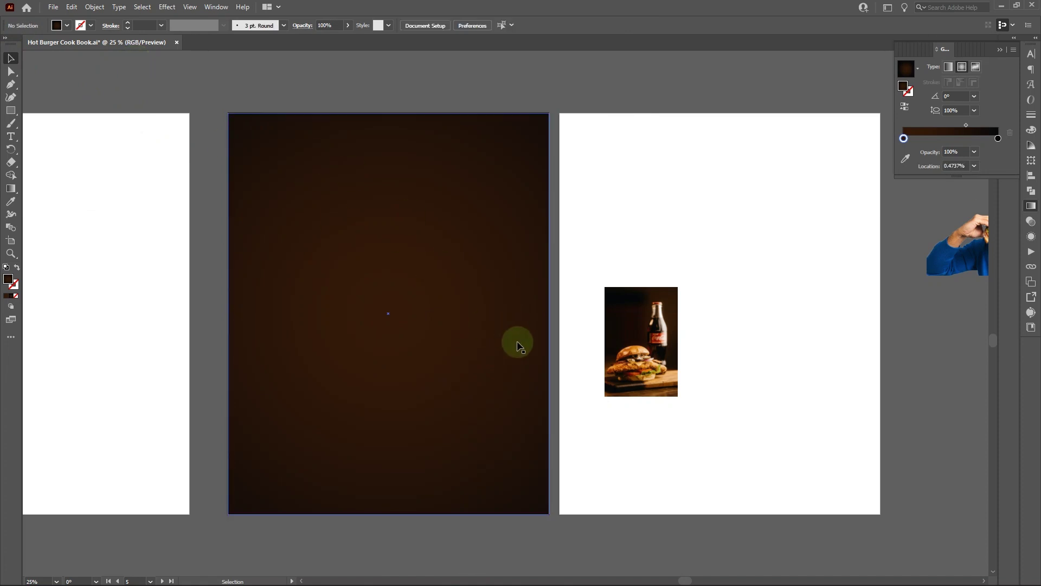